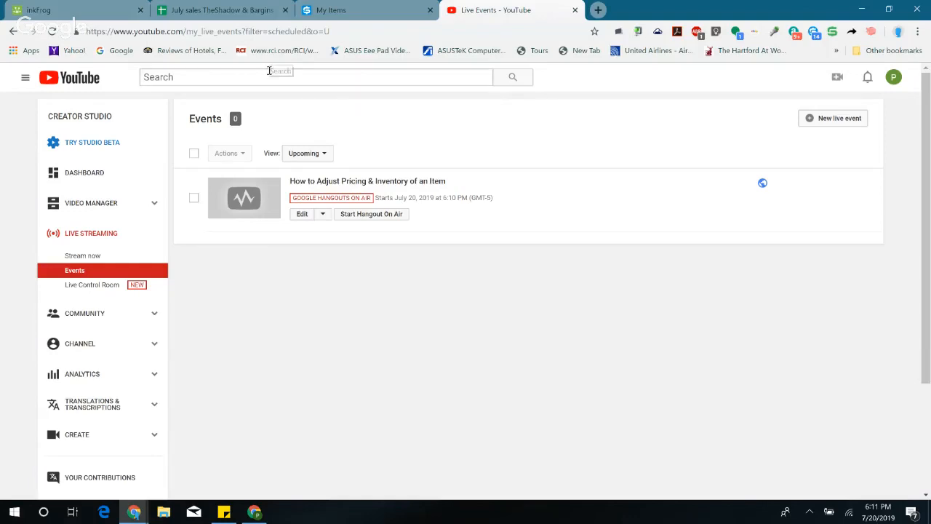
# Step: Look over inkFrog's sold orders and examine the entries in the July sales sheet's Updated Price? column down to row 105
pyautogui.click(62, 14)
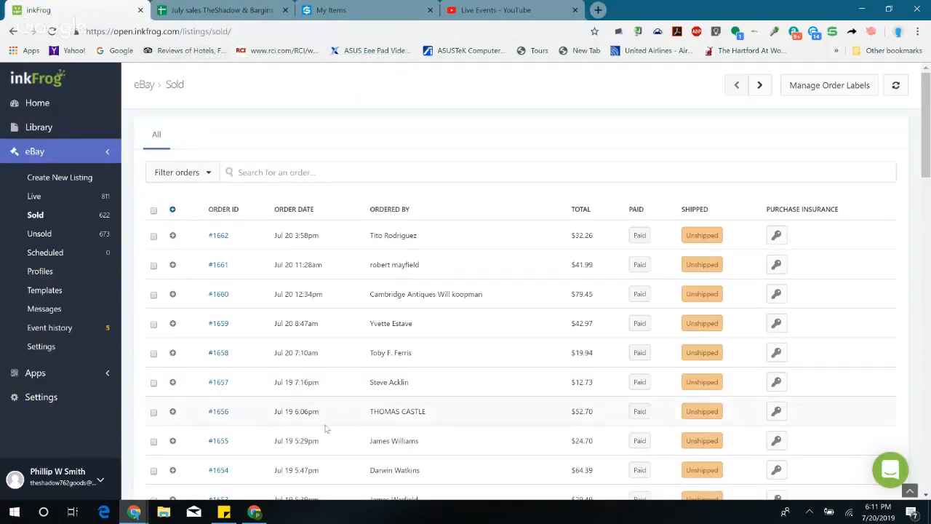
pyautogui.click(194, 9)
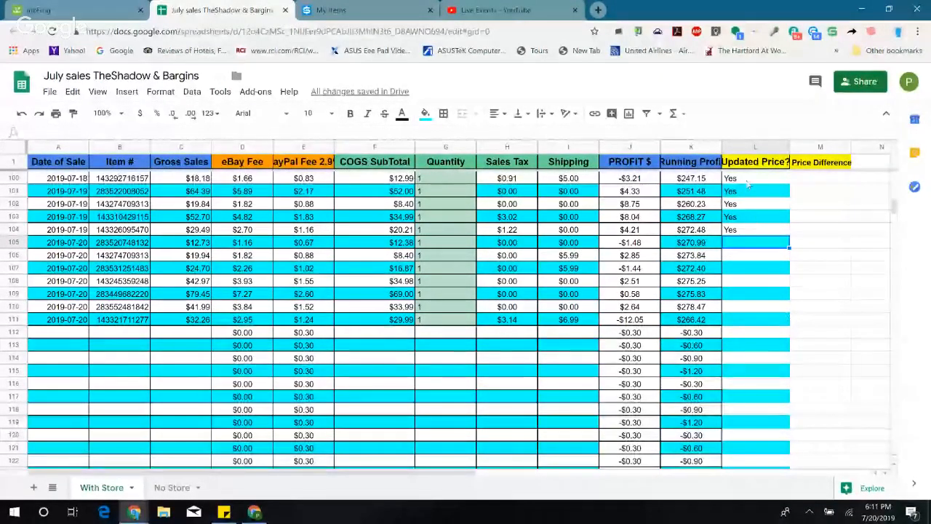
pyautogui.click(747, 182)
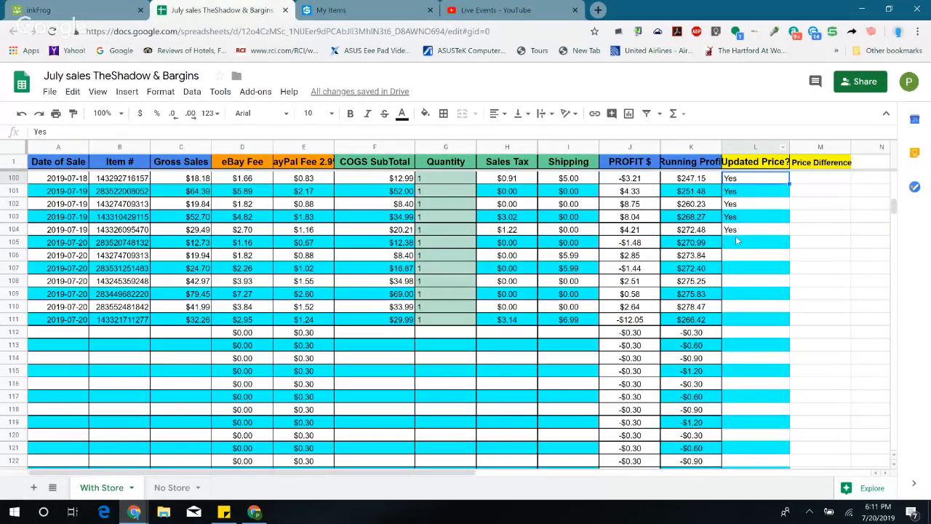
pyautogui.click(738, 230)
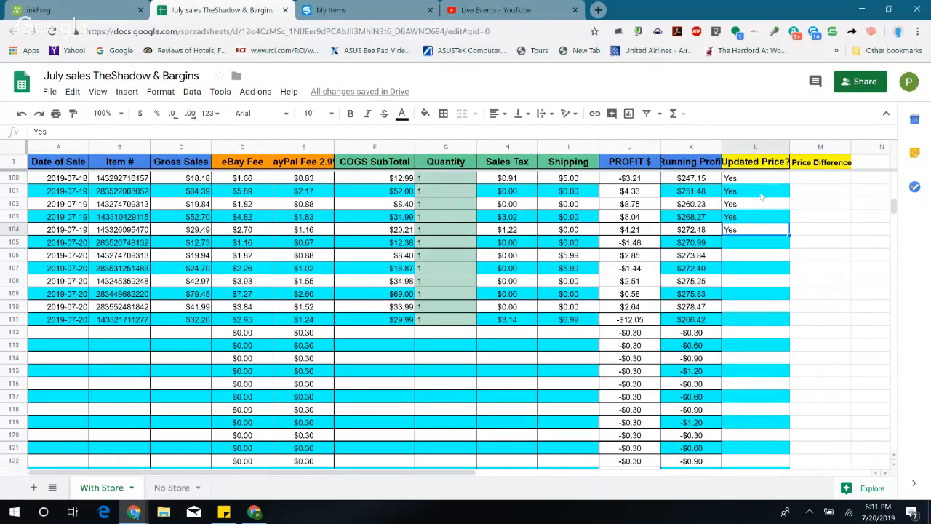
pyautogui.scroll(6, 760, 186)
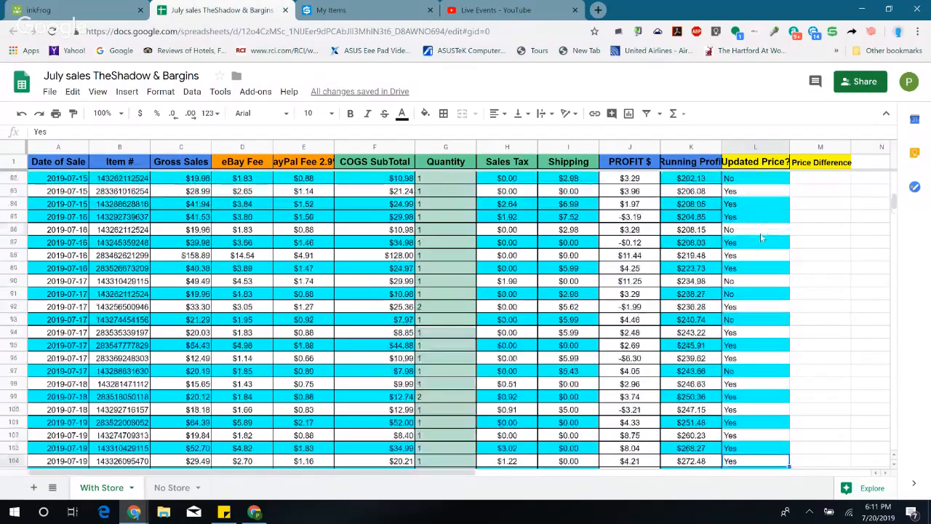
pyautogui.click(749, 179)
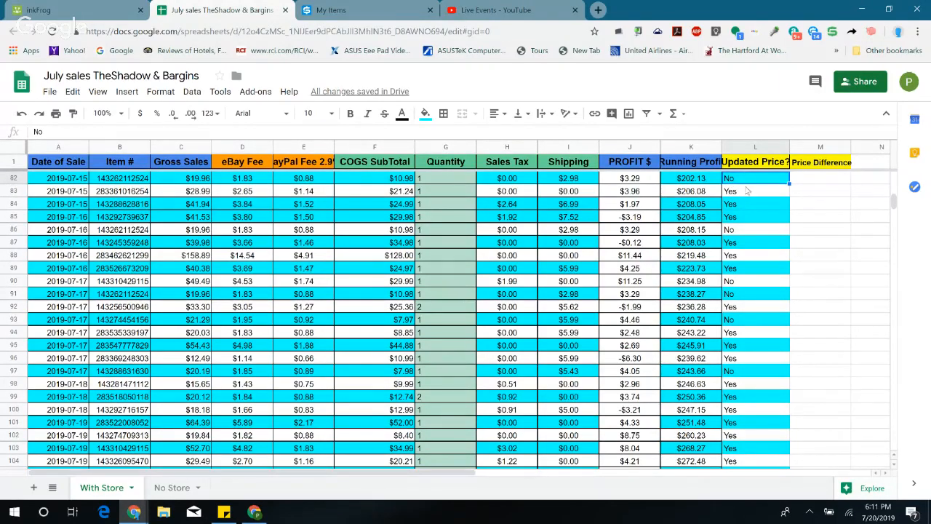
pyautogui.scroll(-4, 753, 275)
pyautogui.click(738, 321)
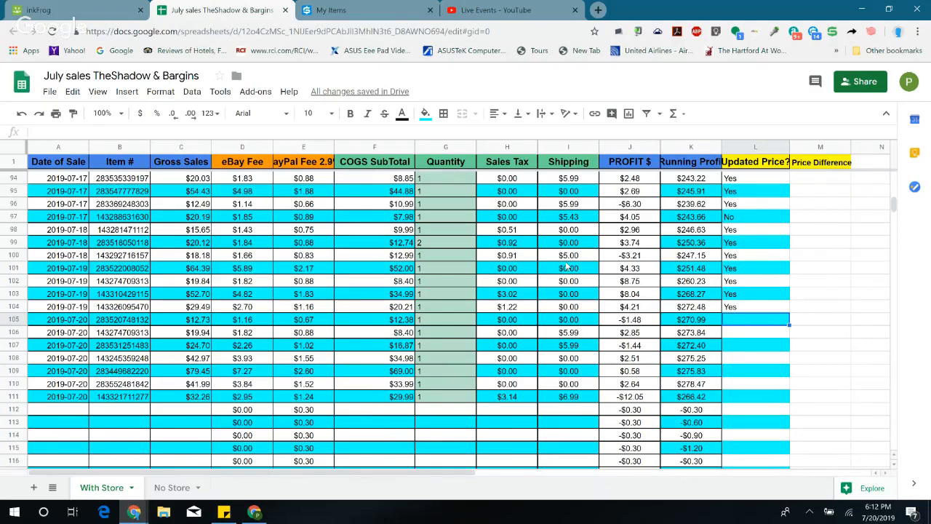
# Step: View the SKU Grid item list and the inkFrog sold orders, return to the July sales sheet and dismiss the notification
pyautogui.click(364, 10)
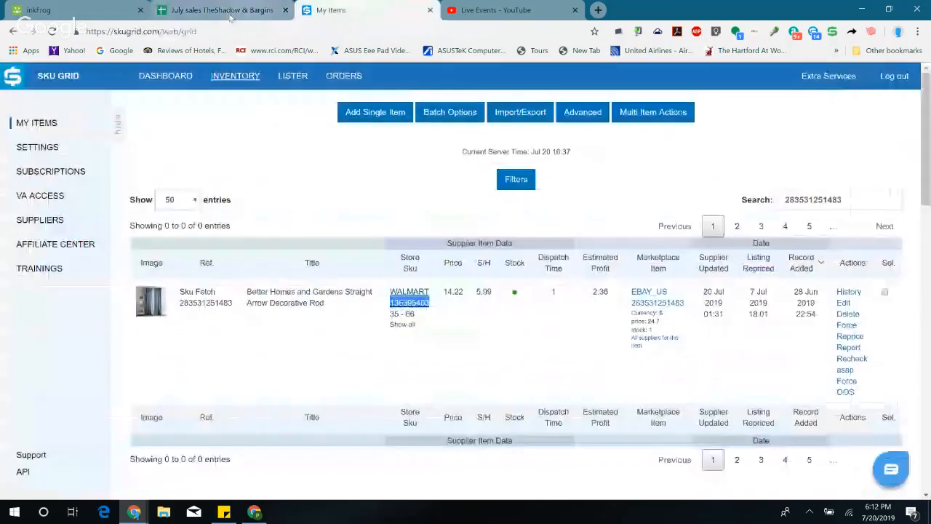
pyautogui.click(230, 13)
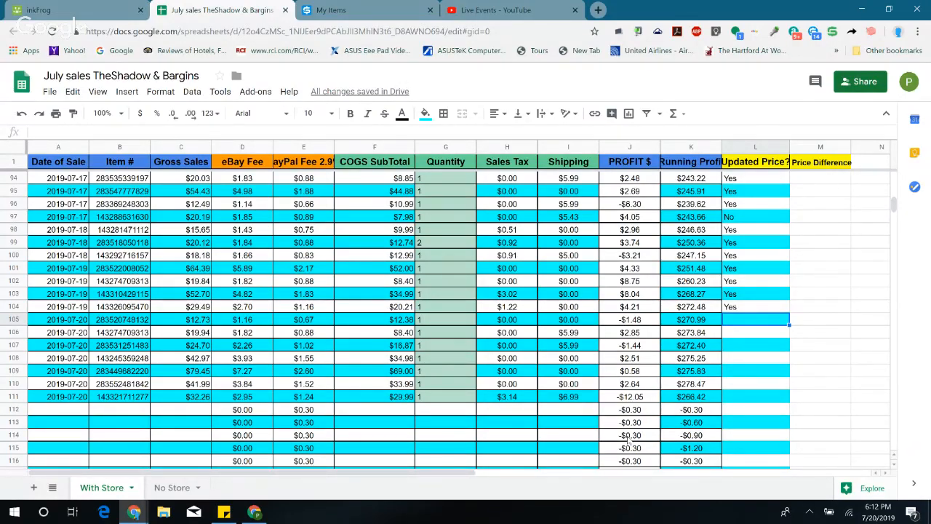
pyautogui.click(85, 6)
pyautogui.click(211, 10)
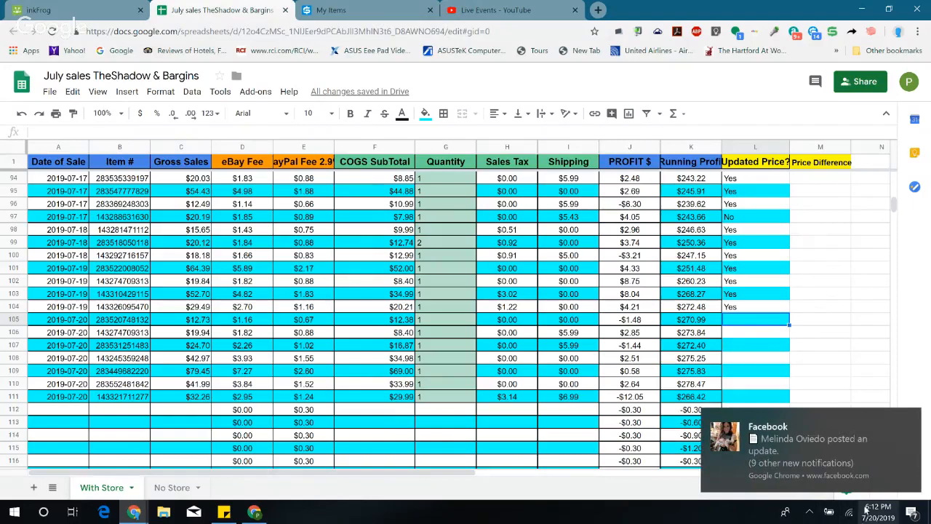
pyautogui.click(909, 420)
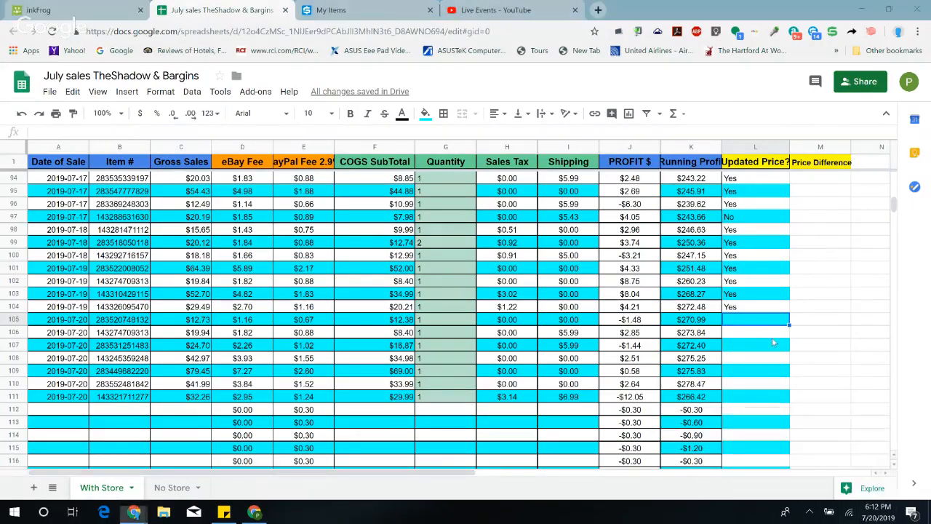
# Step: Go through the blank Updated Price? cells in rows 105 to 111 and return to row 105
pyautogui.press('Down')
pyautogui.press('Down')
pyautogui.press('Down')
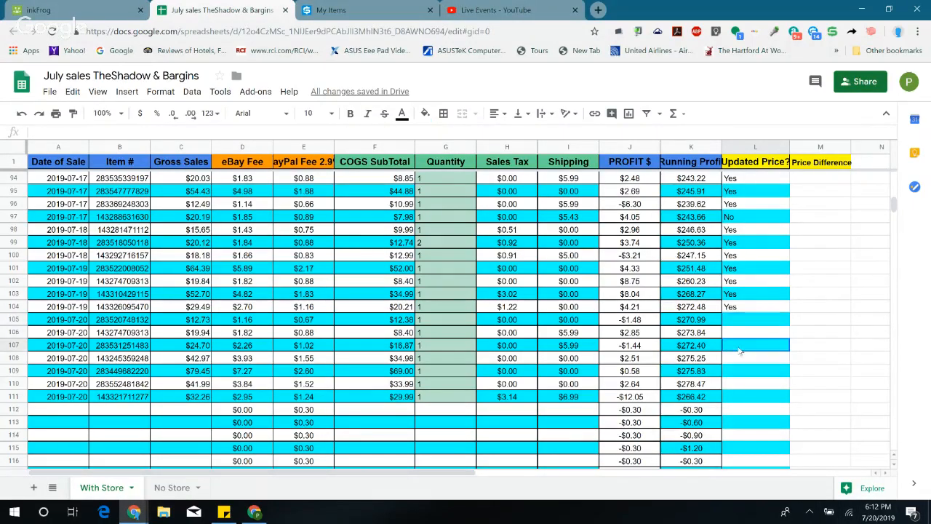
pyautogui.press('Down')
pyautogui.press('Down')
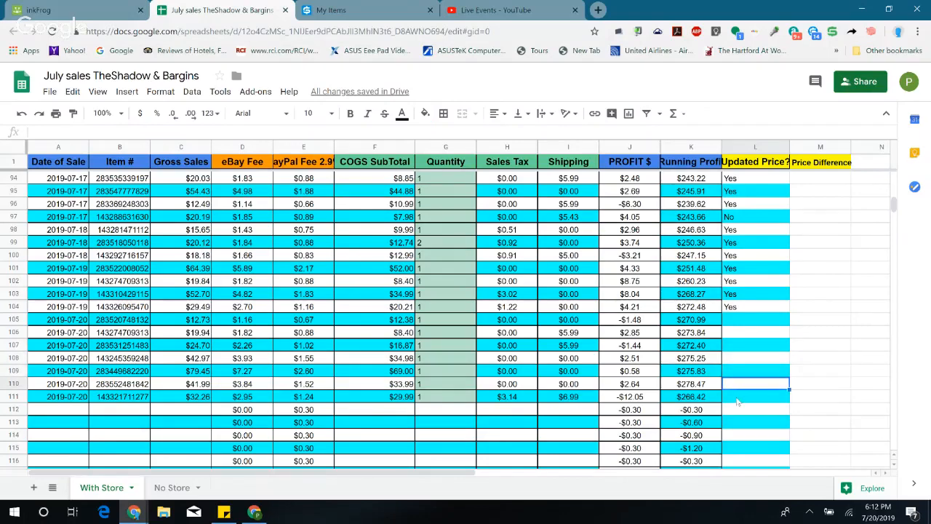
pyautogui.press('Down')
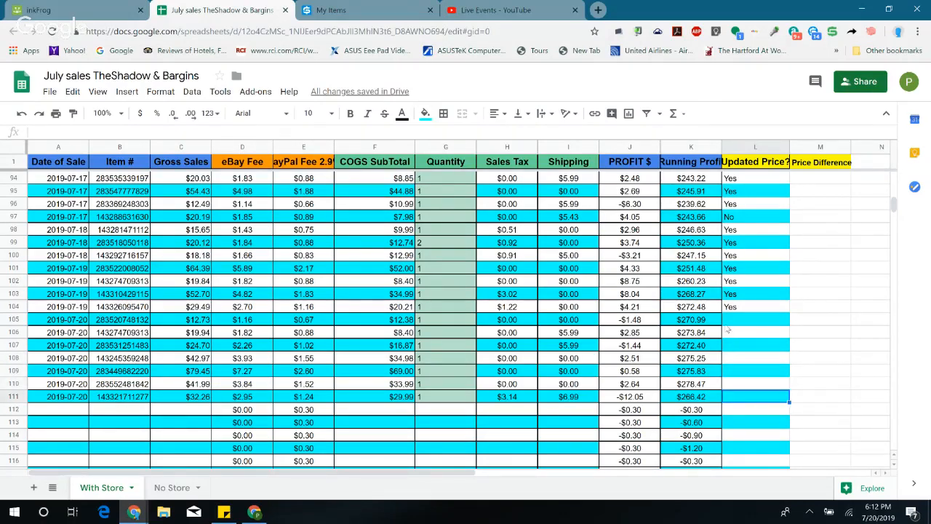
pyautogui.click(731, 324)
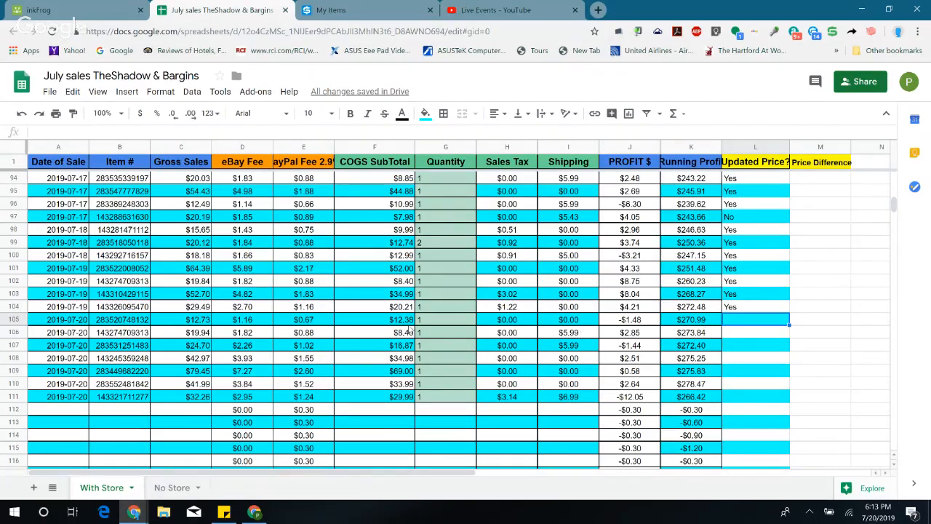
# Step: Check row 105's item number and gross sale, and open the matching $12.73 order in inkFrog's sold list
pyautogui.click(128, 320)
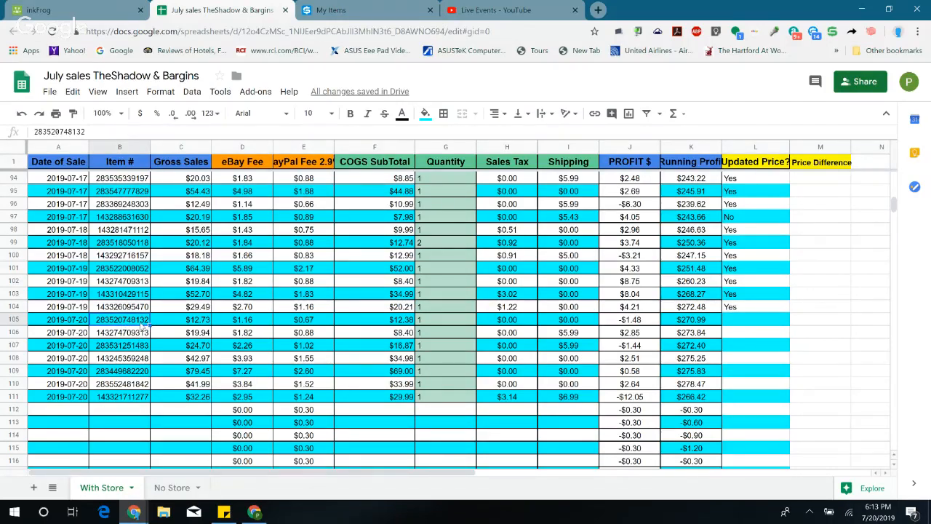
pyautogui.click(198, 323)
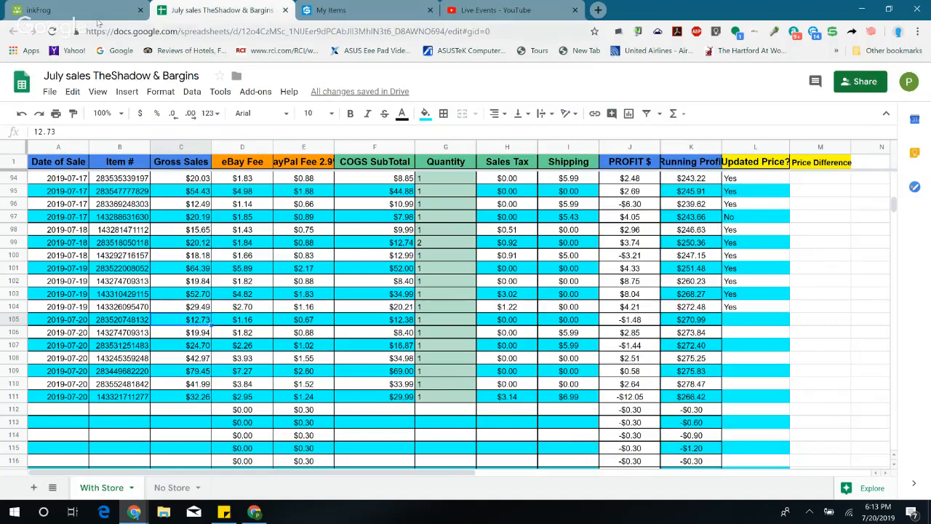
pyautogui.click(75, 10)
pyautogui.scroll(-1, 331, 320)
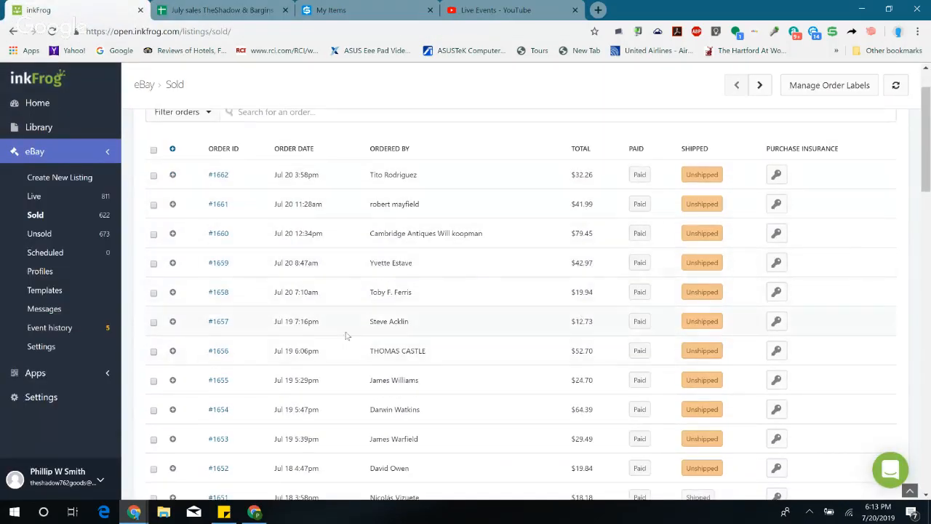
pyautogui.click(218, 321)
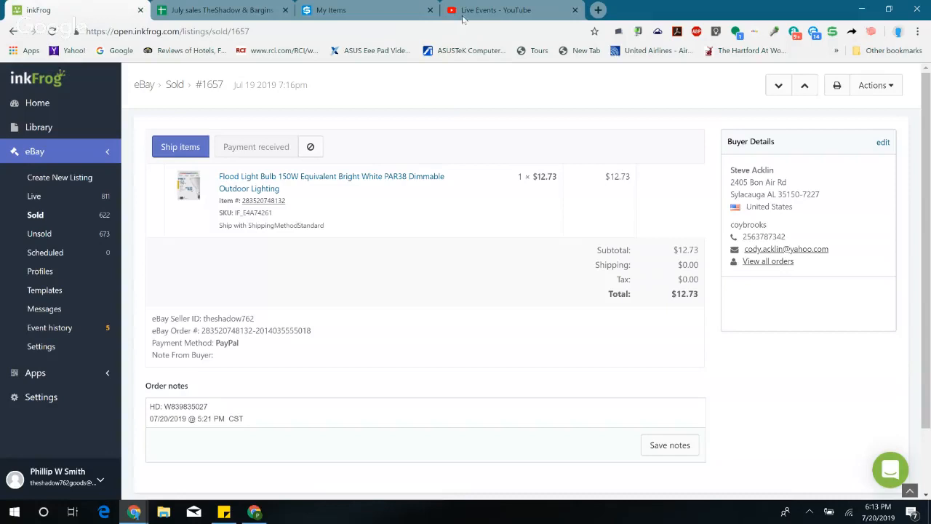
# Step: In the July sales sheet, examine row 105's COGS, sales tax, shipping and profit formula
pyautogui.click(232, 10)
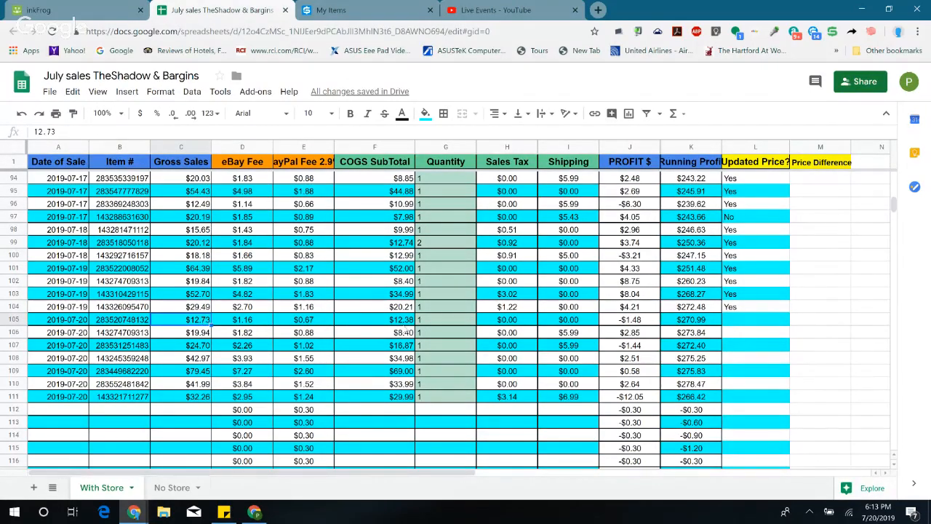
pyautogui.click(402, 321)
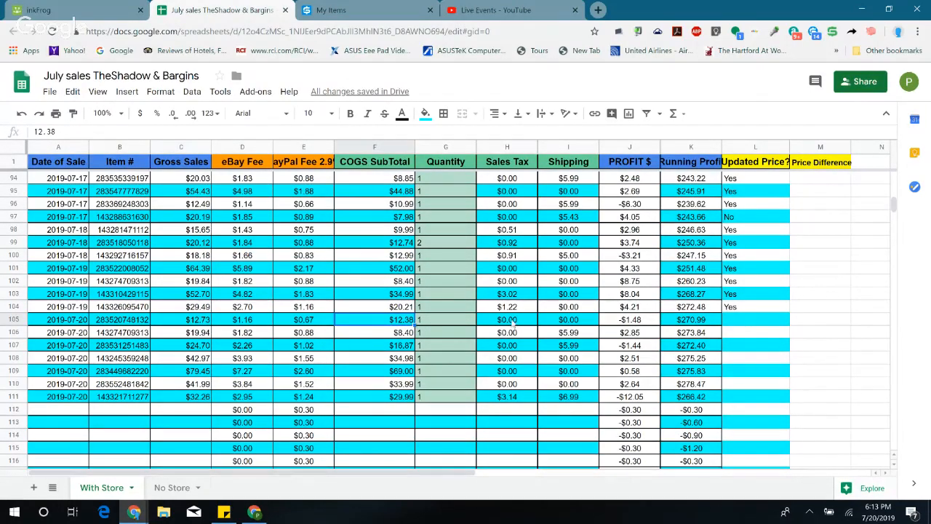
pyautogui.click(513, 324)
pyautogui.click(568, 327)
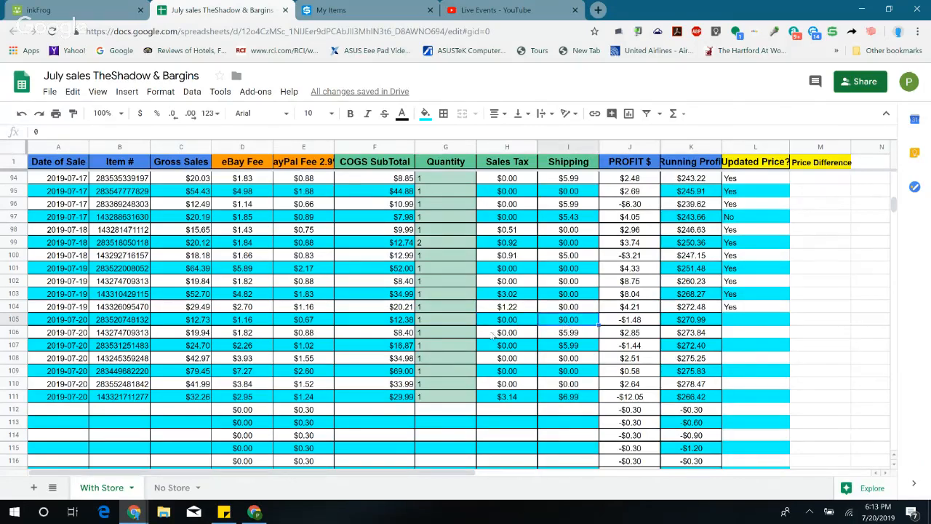
pyautogui.click(510, 325)
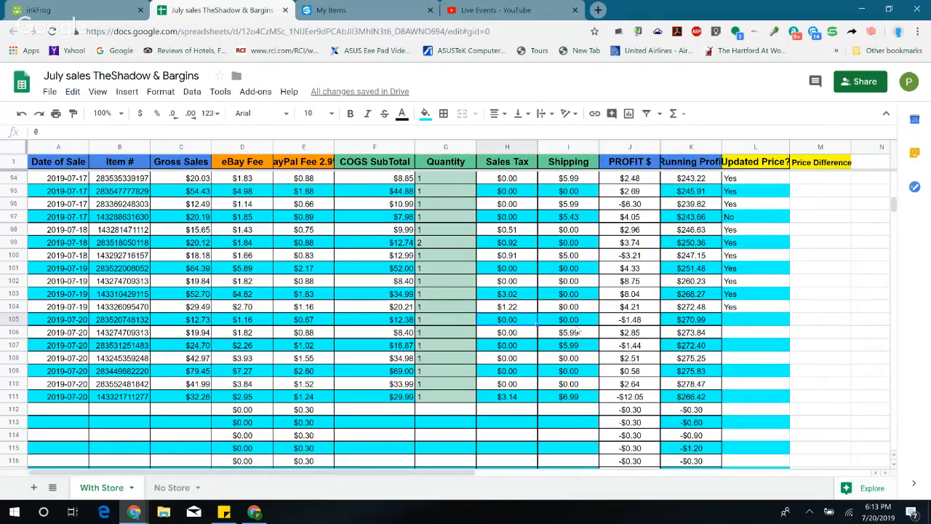
pyautogui.click(573, 325)
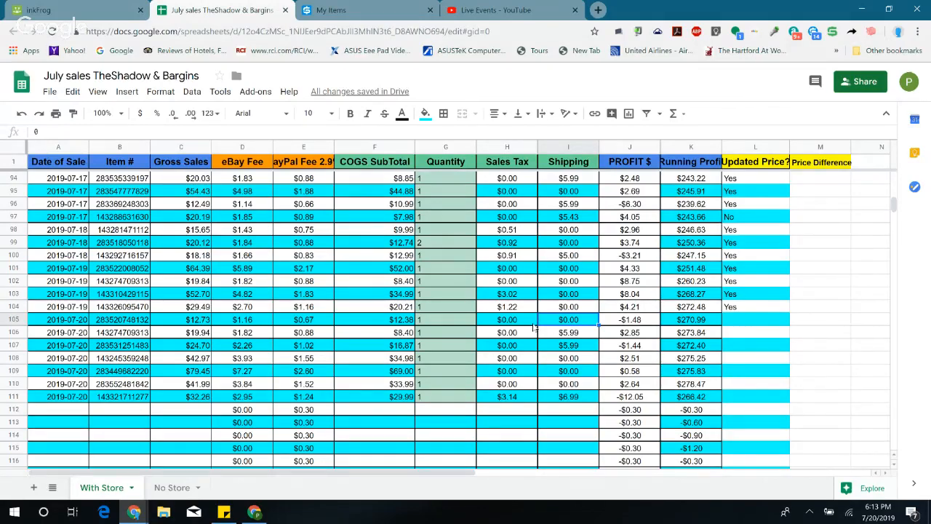
pyautogui.click(634, 321)
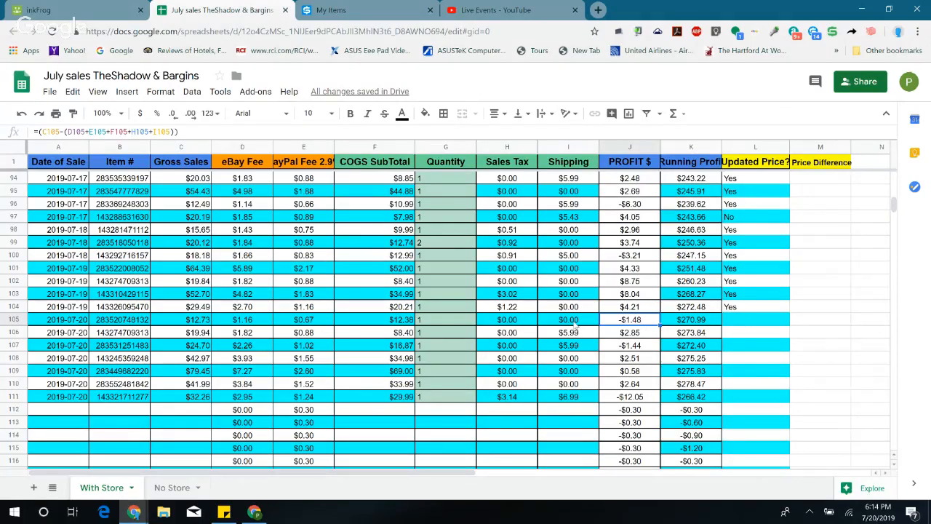
pyautogui.click(574, 323)
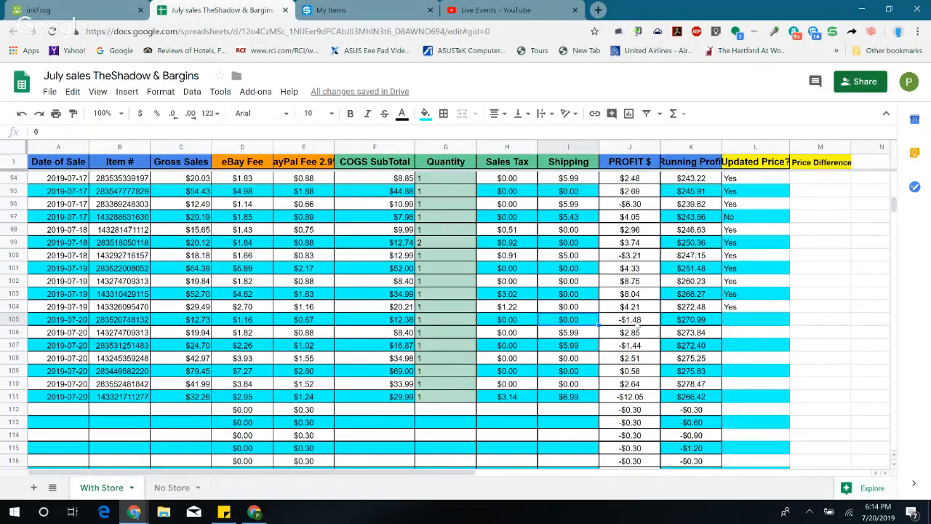
pyautogui.click(634, 322)
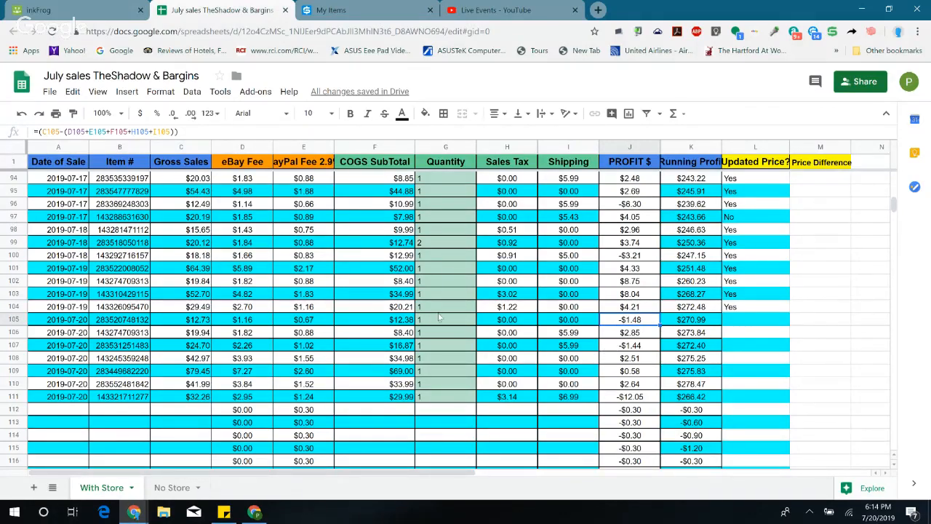
# Step: Compare row 105's gross sale with the order in inkFrog and return to its profit cell in the sheet
pyautogui.click(206, 325)
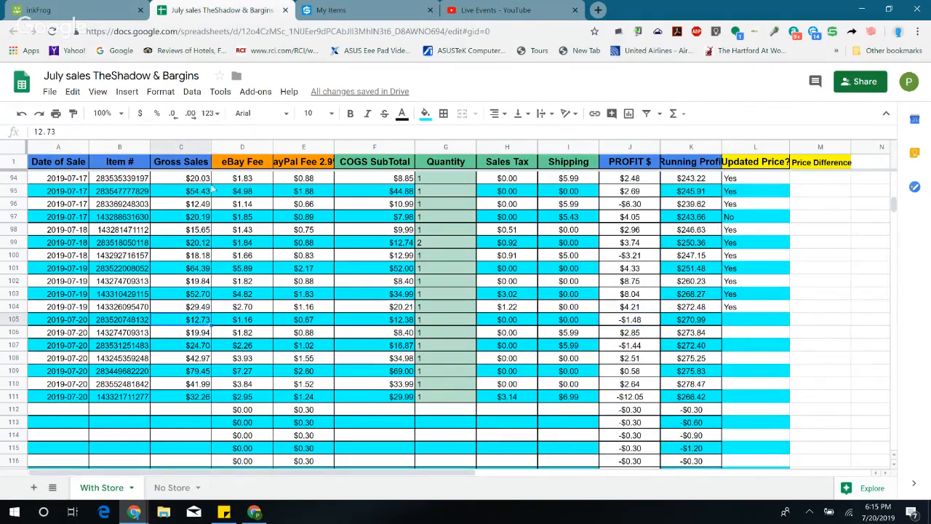
pyautogui.click(131, 10)
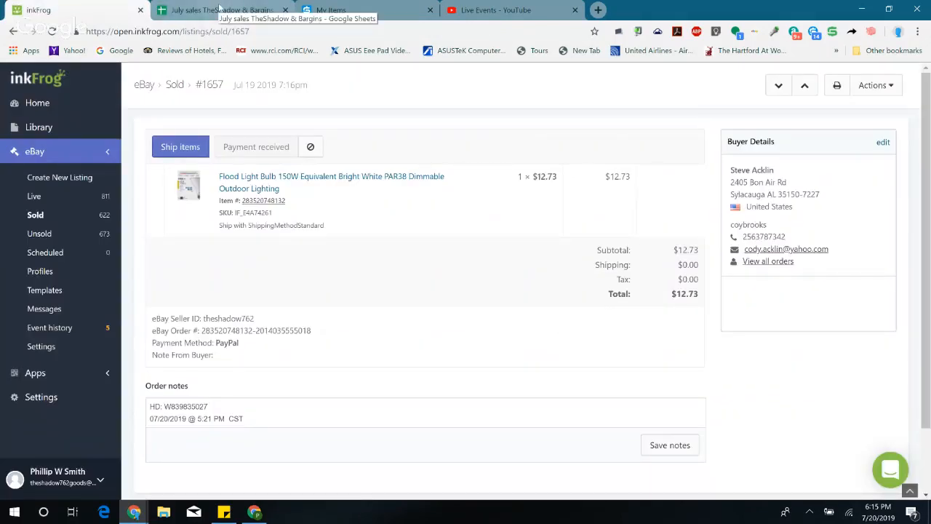
pyautogui.click(218, 9)
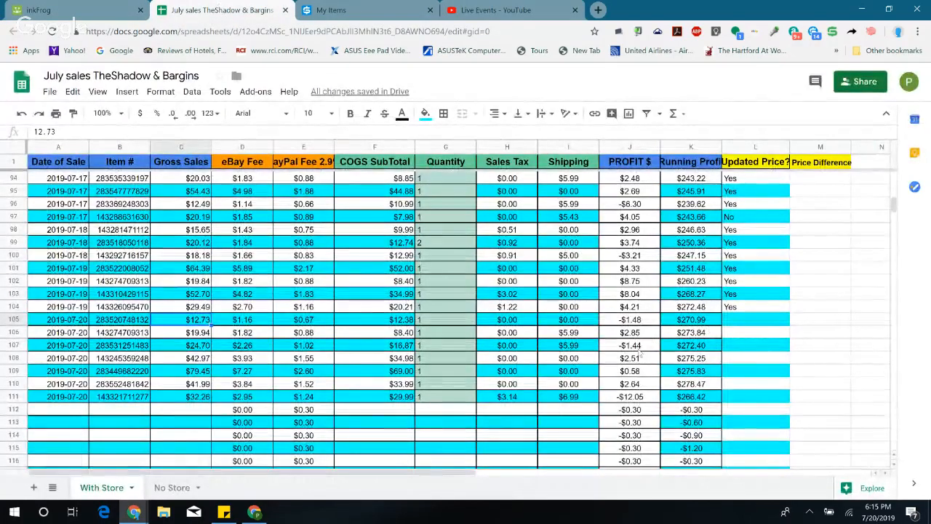
pyautogui.click(633, 323)
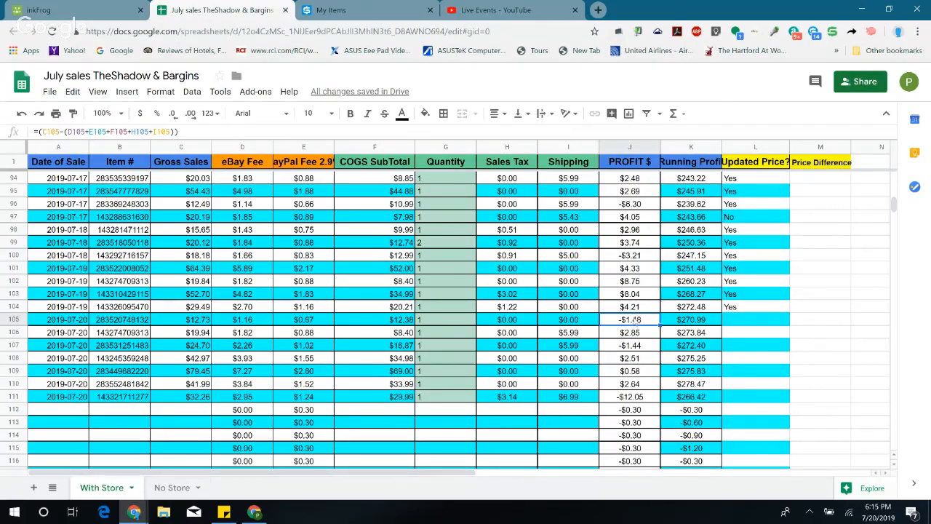
# Step: Open the flood light bulb's eBay listing from its inkFrog order and look over the listing details
pyautogui.click(27, 11)
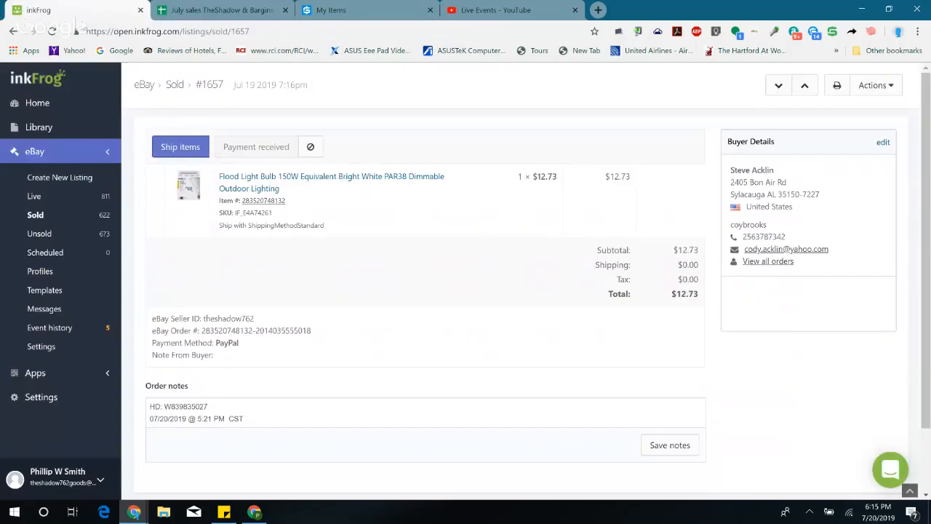
pyautogui.click(269, 205)
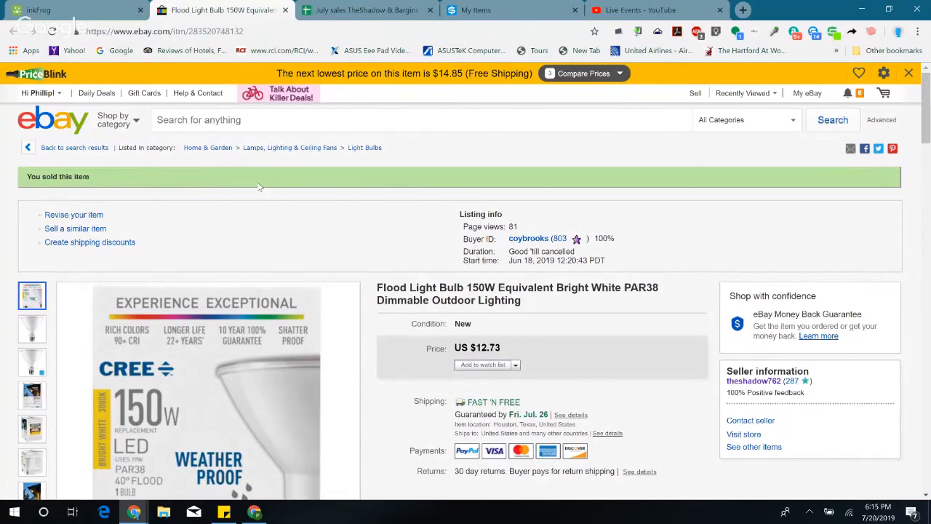
pyautogui.scroll(-2, 257, 188)
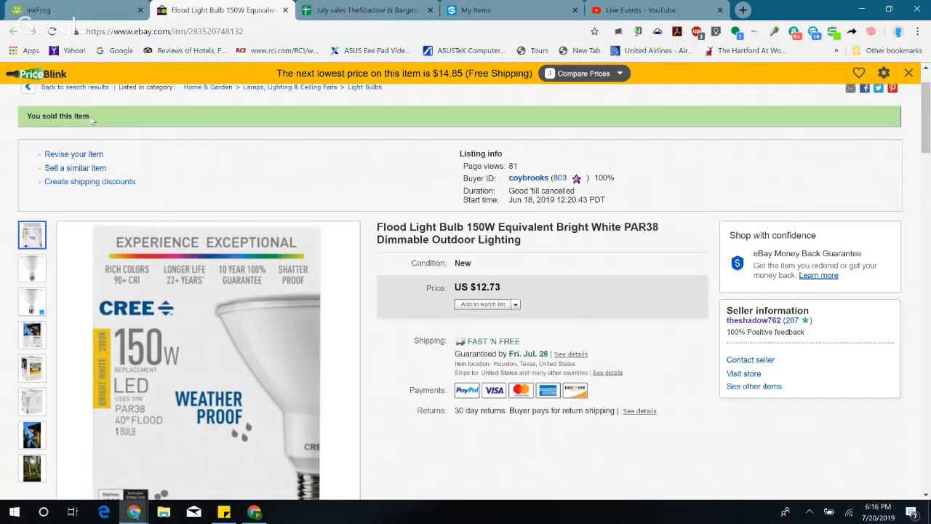
pyautogui.scroll(1, 429, 218)
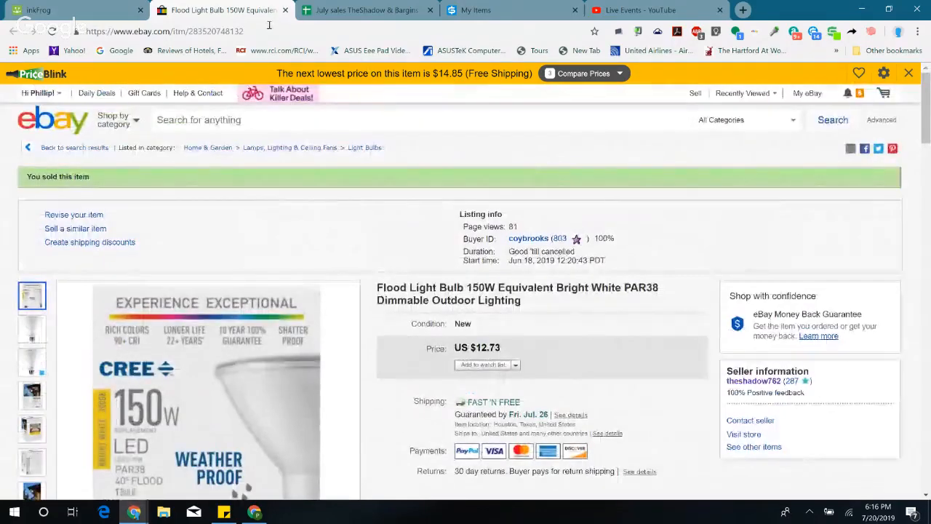
# Step: Compare other sellers' prices for the flood light bulb on its eBay page and check row 105's COGS in the July sales sheet
pyautogui.click(591, 73)
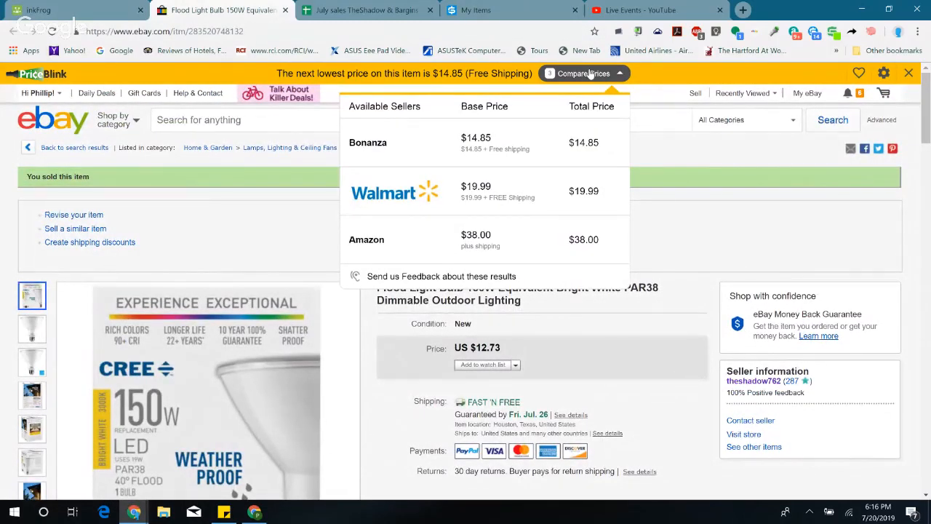
pyautogui.click(591, 73)
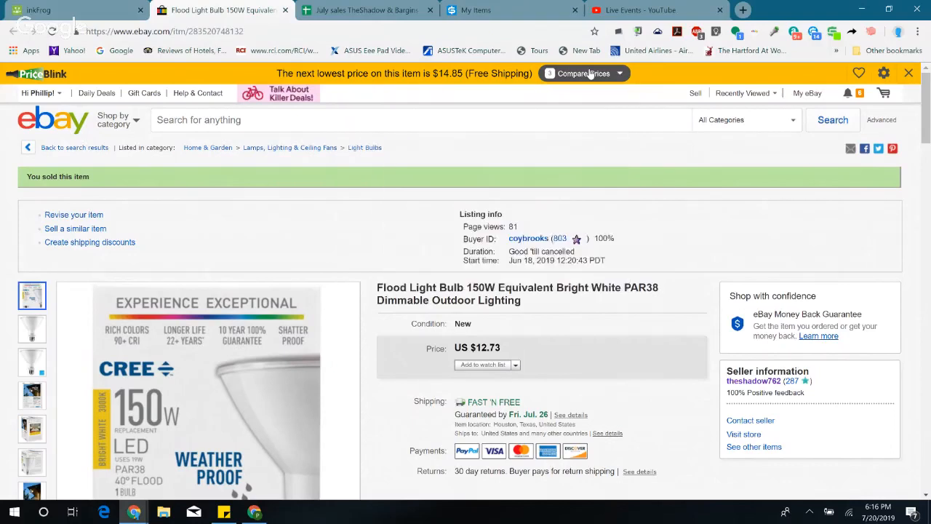
pyautogui.click(590, 73)
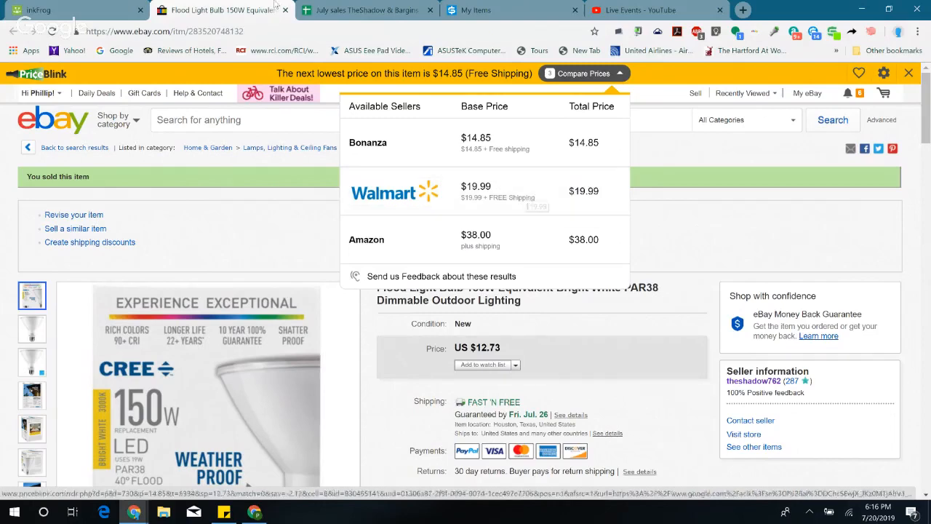
pyautogui.click(495, 10)
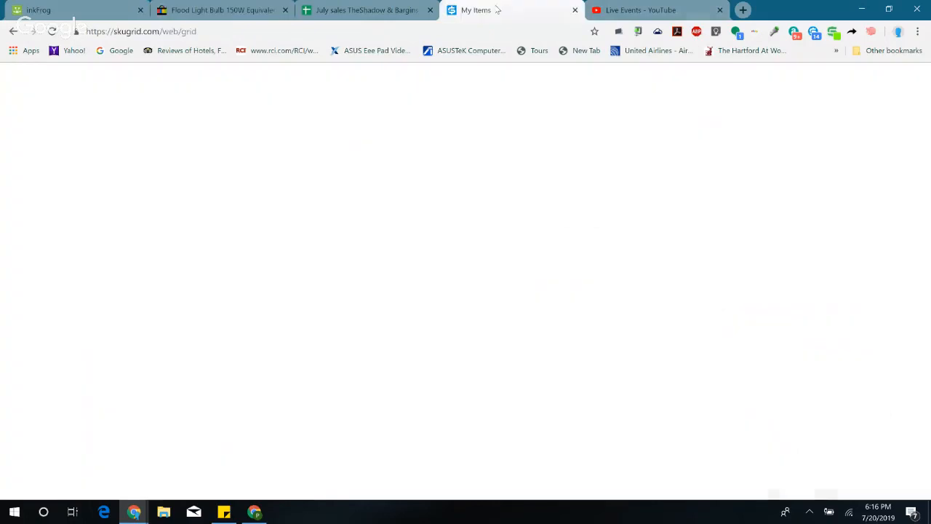
pyautogui.click(213, 11)
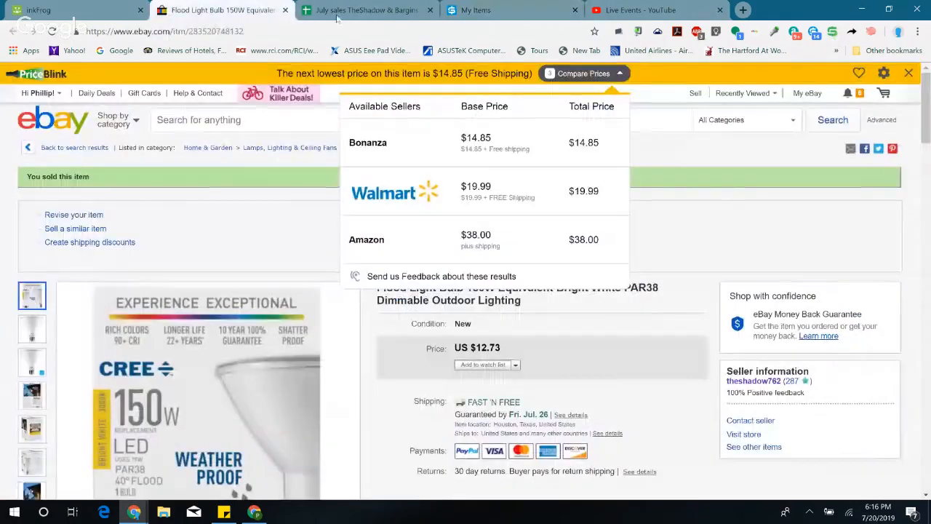
pyautogui.click(363, 10)
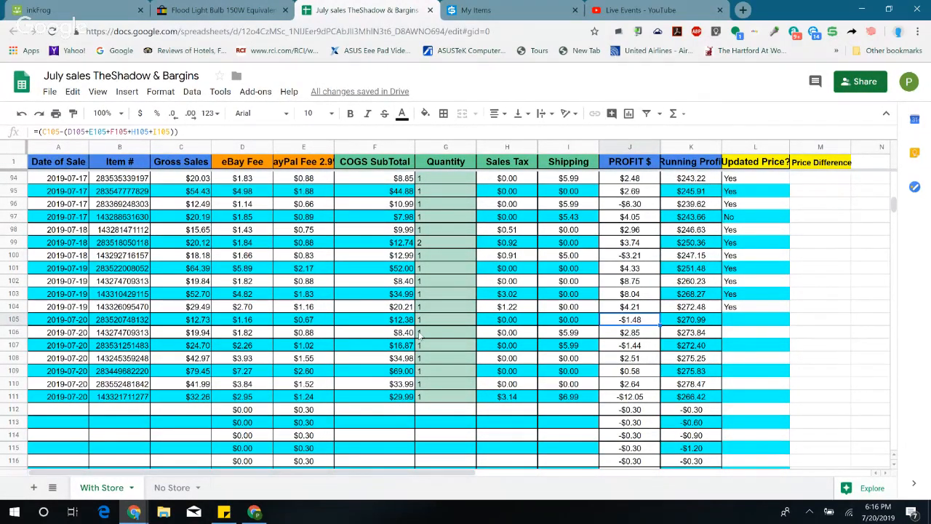
pyautogui.click(402, 322)
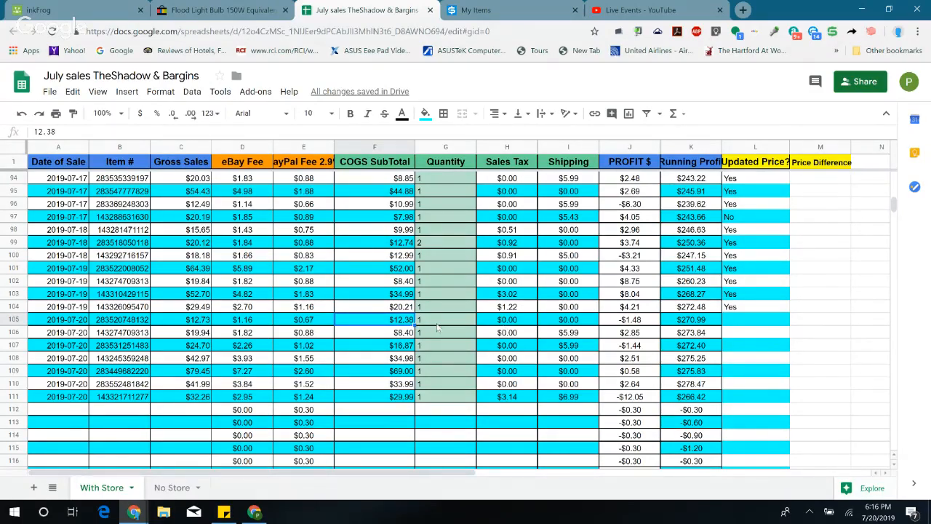
# Step: Return to the flood light bulb's order in inkFrog and open its listing for editing
pyautogui.click(69, 11)
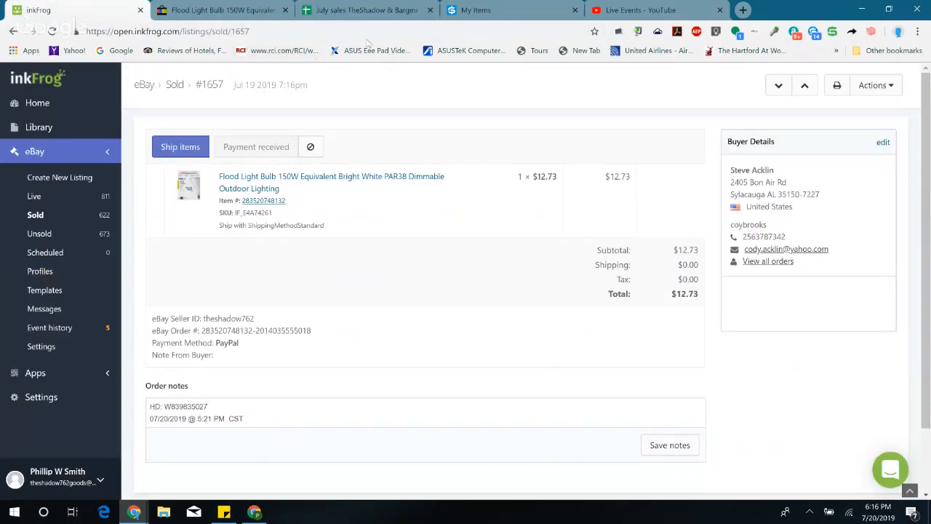
pyautogui.click(234, 6)
pyautogui.click(98, 11)
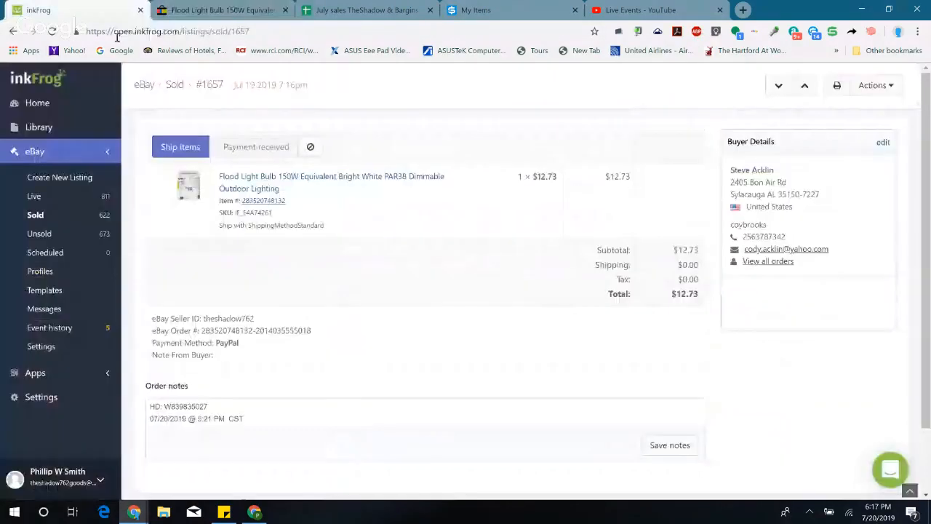
pyautogui.click(366, 182)
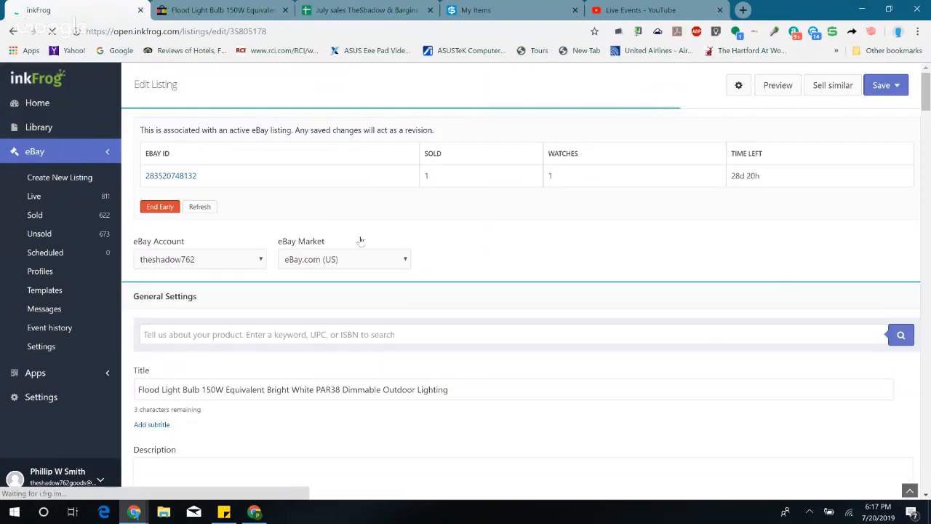
pyautogui.scroll(-2, 369, 235)
# Step: Check row 105's profit in the July sales sheet and add 1.50 and 6 in Calculator
pyautogui.click(364, 11)
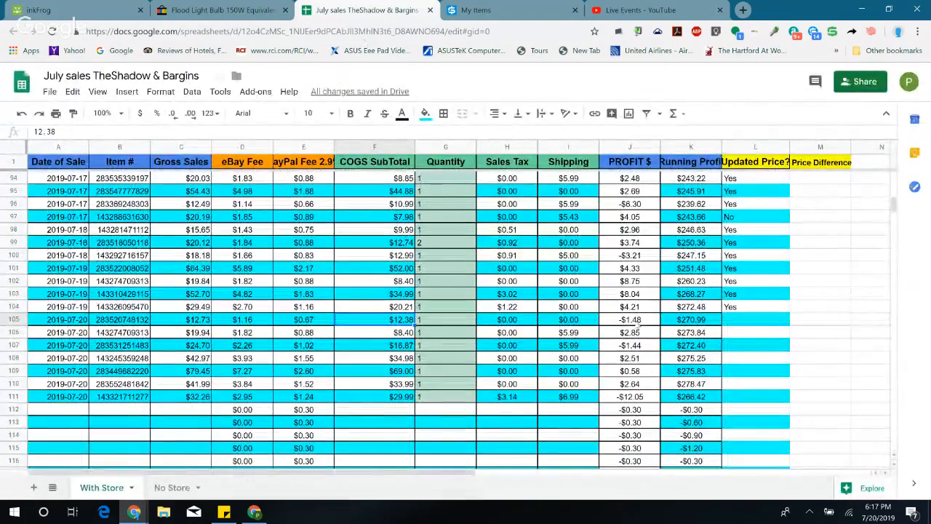
pyautogui.click(634, 323)
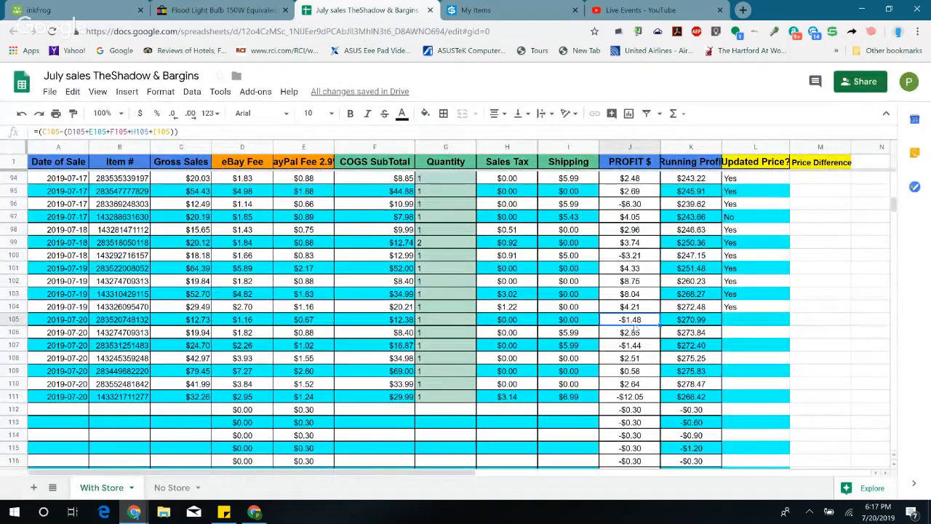
pyautogui.click(14, 512)
pyautogui.write('calculator')
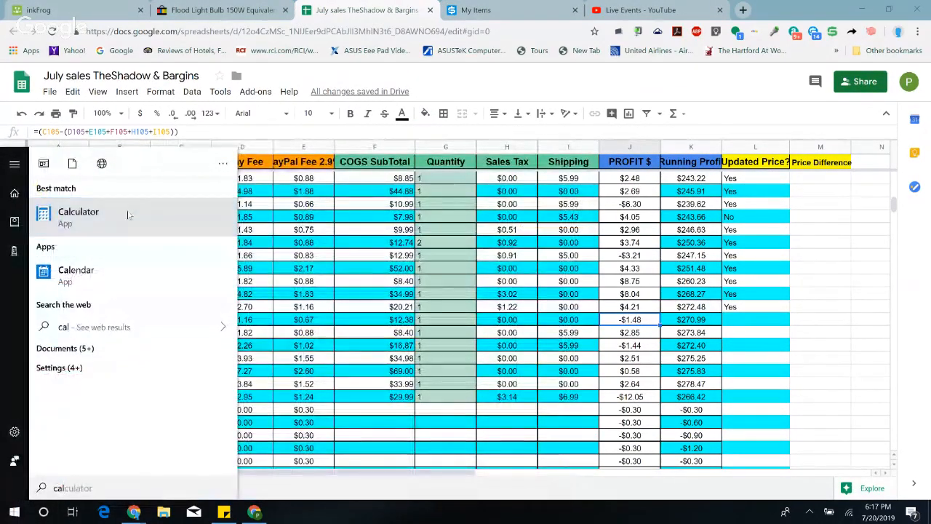
pyautogui.click(125, 213)
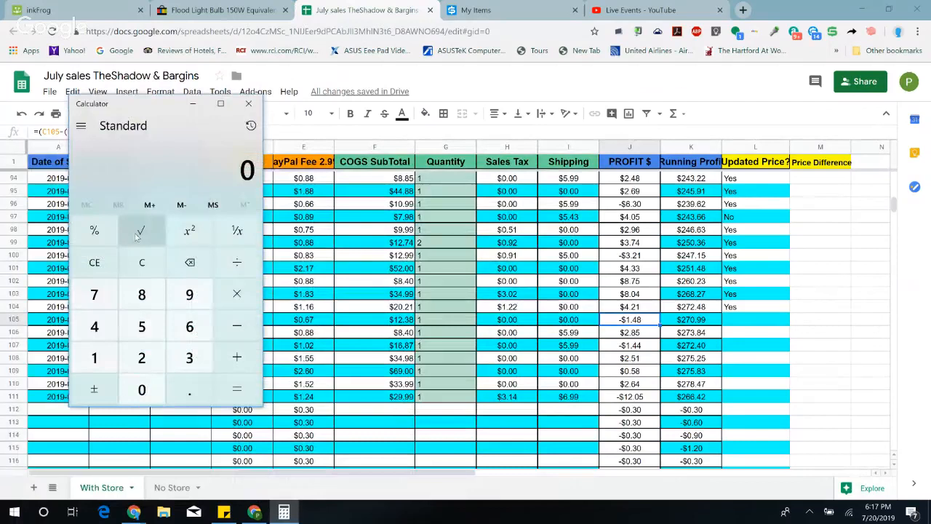
pyautogui.click(85, 364)
pyautogui.click(189, 390)
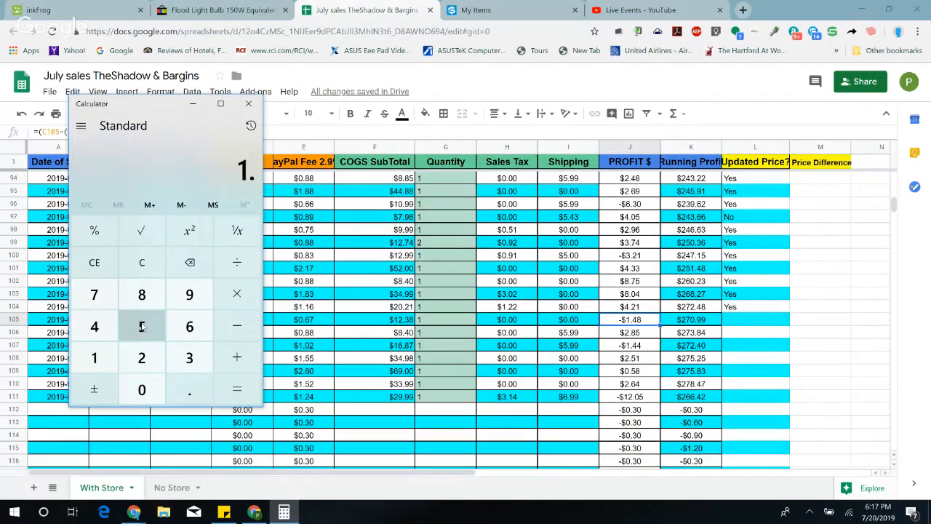
pyautogui.click(142, 326)
pyautogui.click(142, 389)
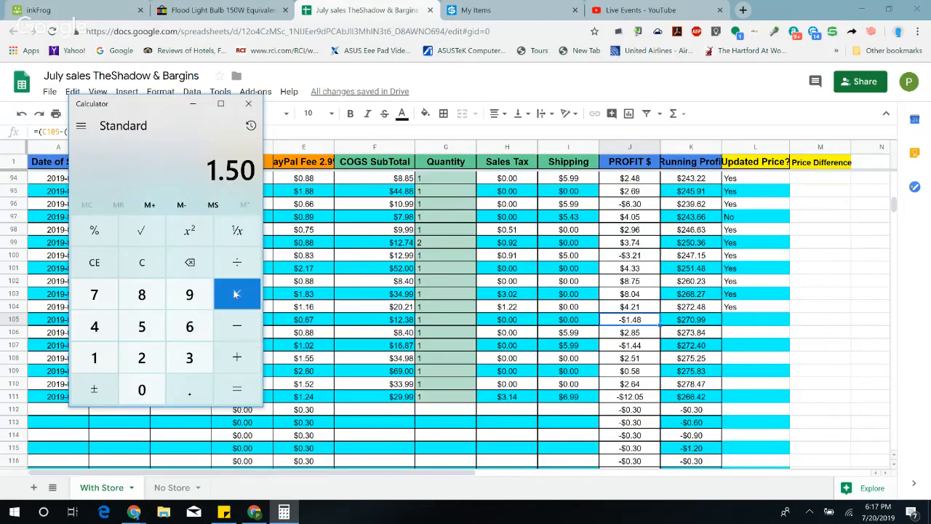
pyautogui.click(237, 357)
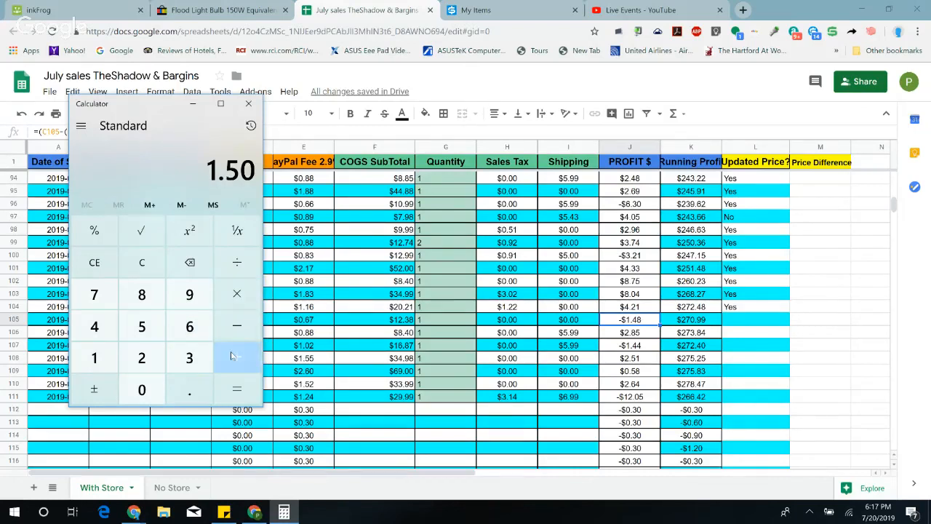
pyautogui.click(190, 327)
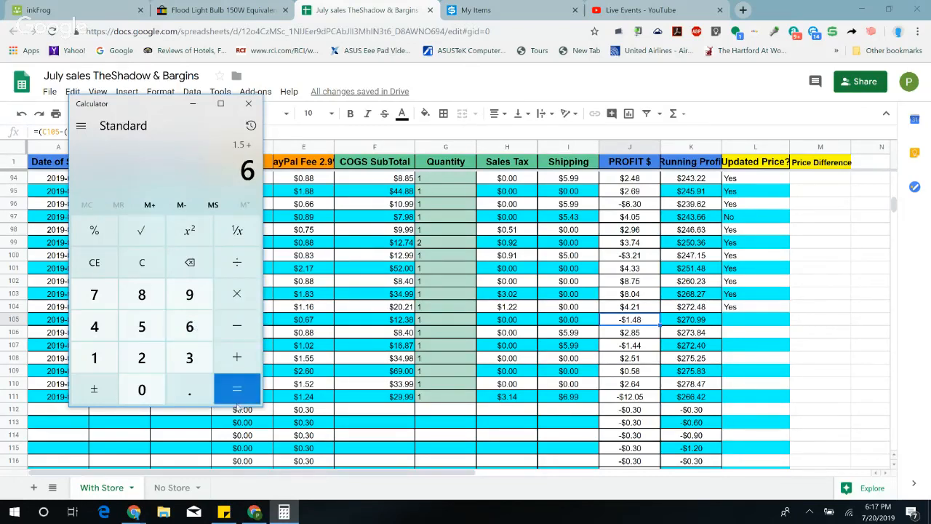
pyautogui.click(240, 393)
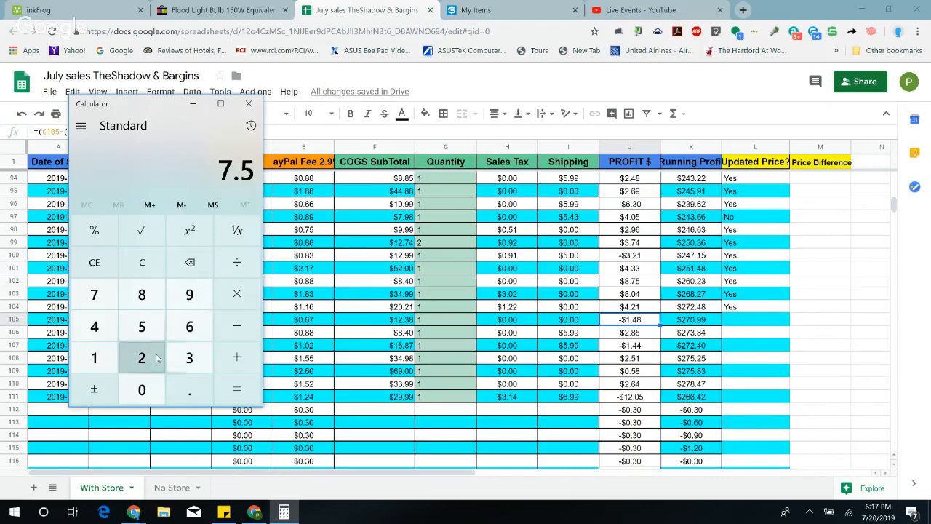
# Step: Find the price and quantity settings in the inkFrog listing editor and compare them with the competing sellers' prices on the eBay page
pyautogui.click(85, 5)
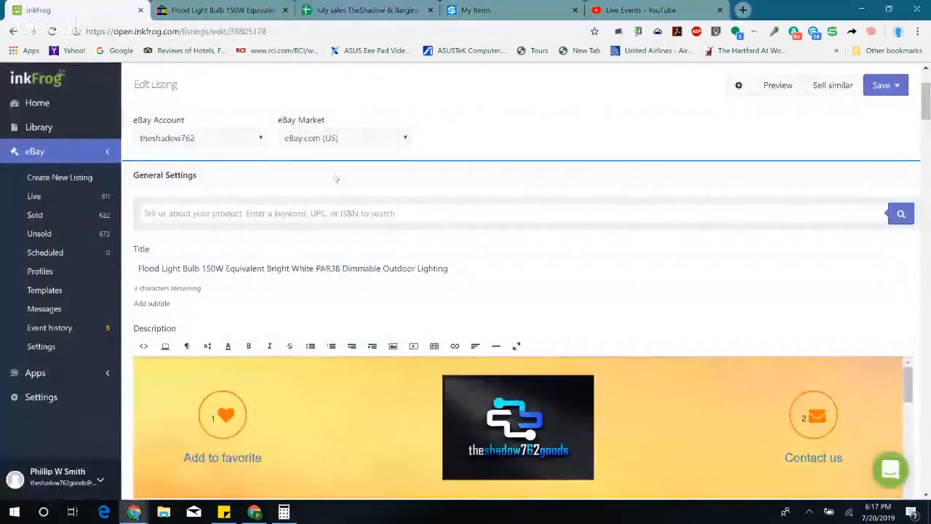
pyautogui.scroll(-20, 349, 193)
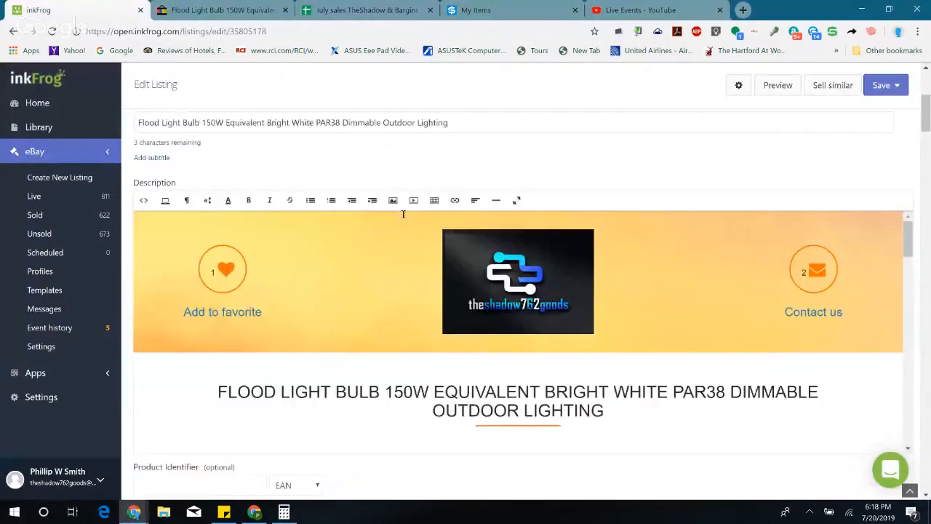
pyautogui.scroll(-2, 403, 216)
pyautogui.scroll(3, 404, 216)
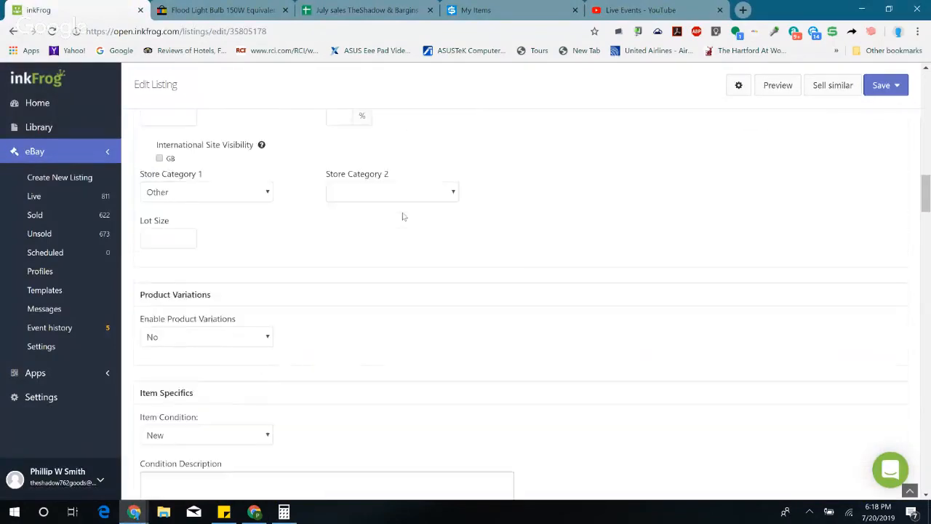
pyautogui.scroll(-15, 404, 216)
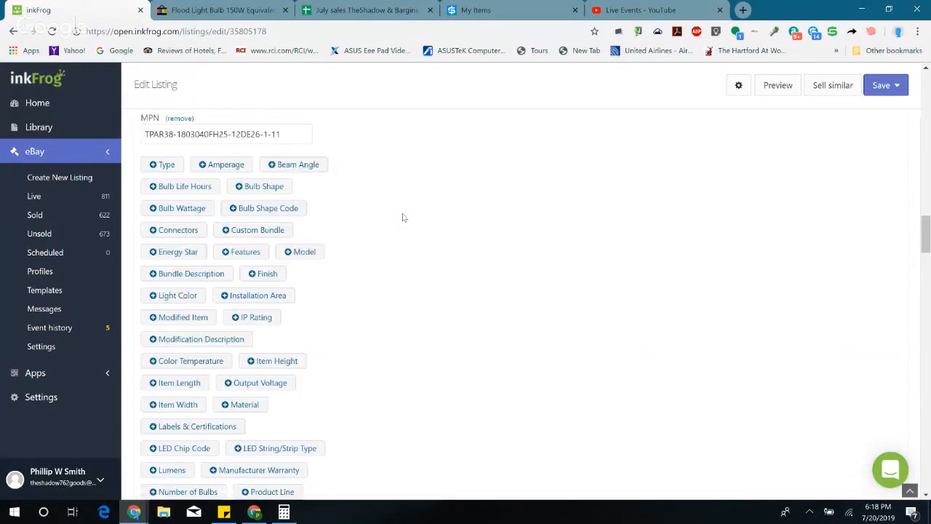
pyautogui.scroll(-5, 404, 217)
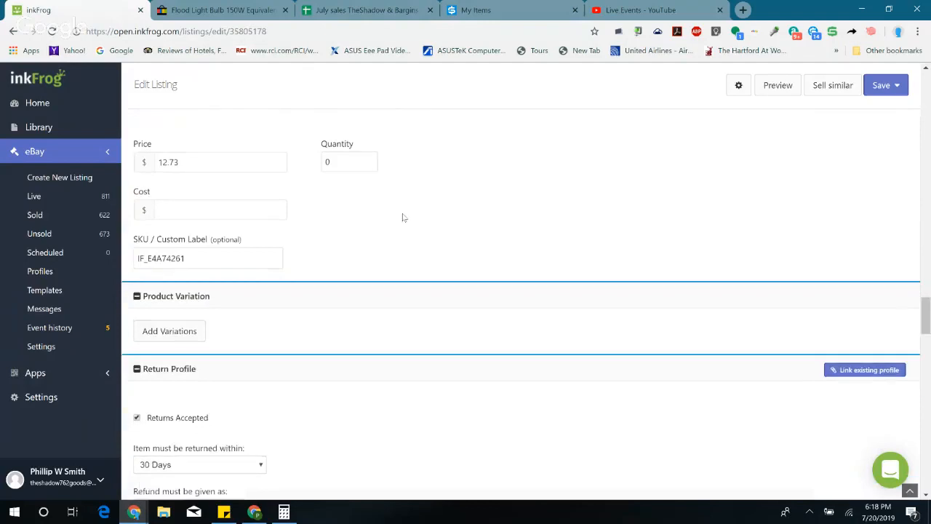
pyautogui.scroll(2, 393, 219)
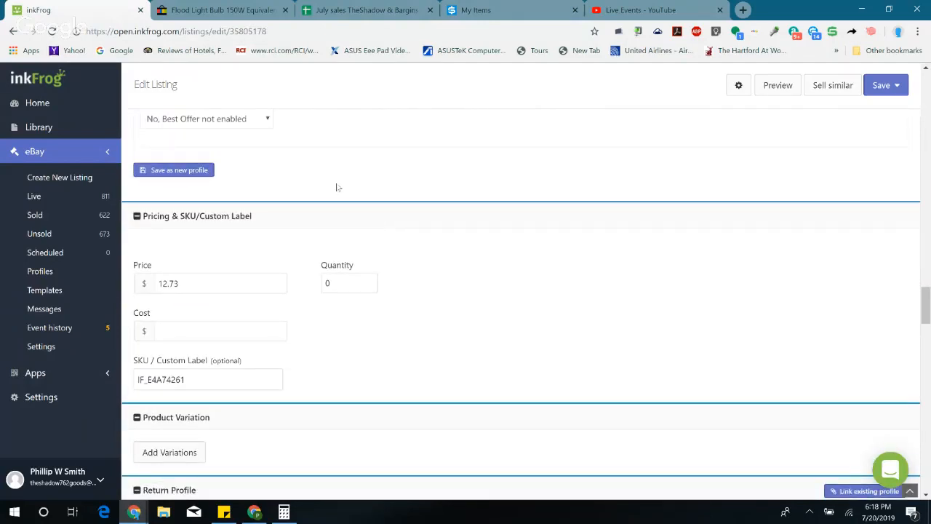
pyautogui.click(209, 7)
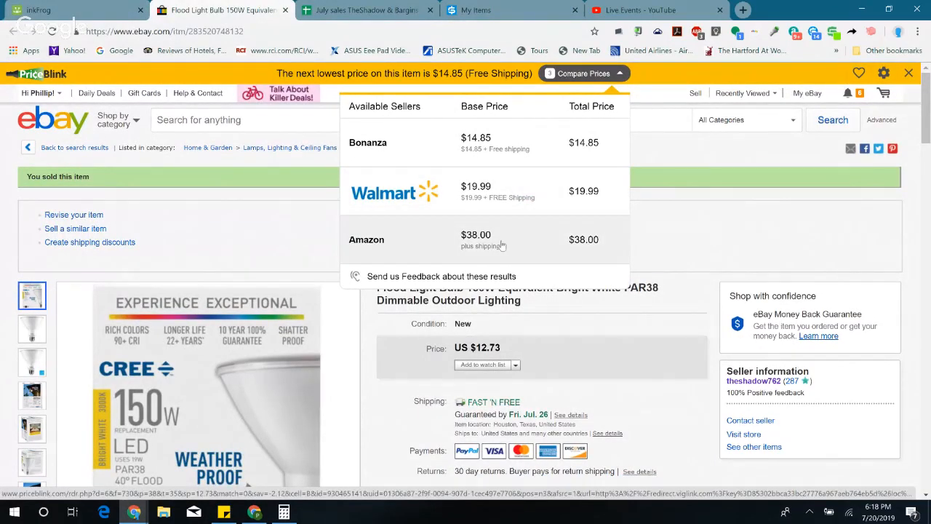
pyautogui.click(43, 9)
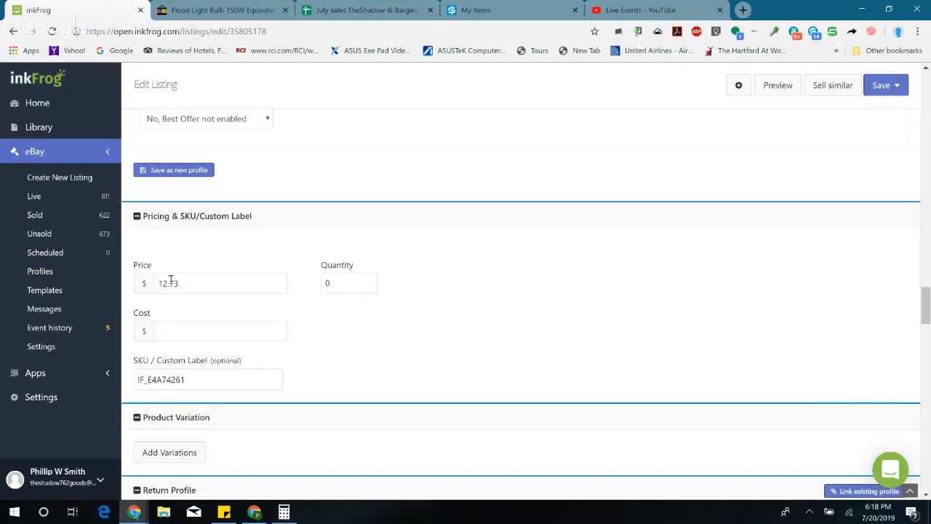
# Step: In Calculator, multiply 7.5 by 2, add the listing price of 12.73, and close the calculator
pyautogui.click(285, 512)
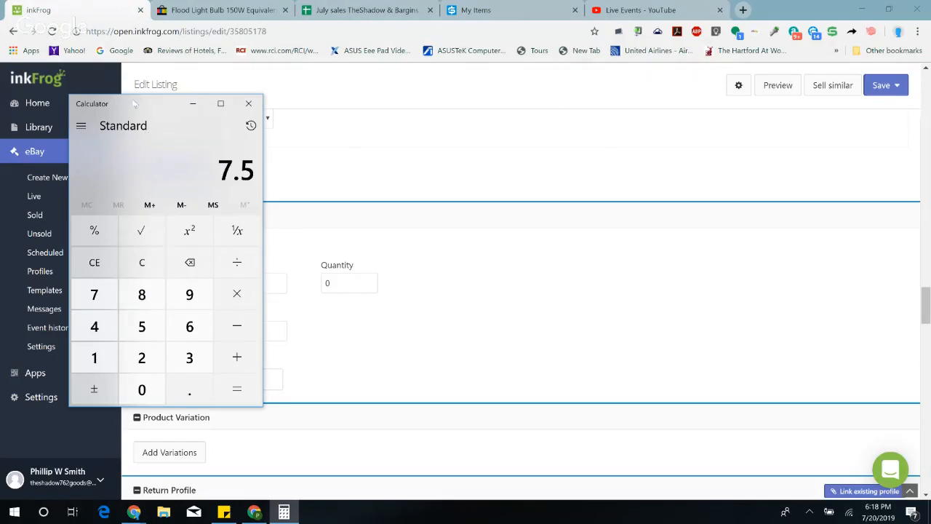
pyautogui.moveTo(135, 106); pyautogui.dragTo(574, 97)
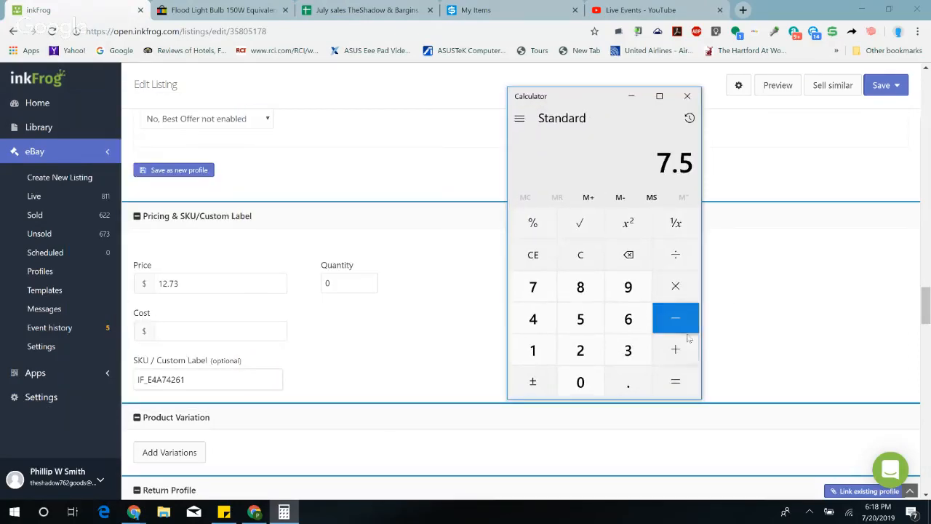
pyautogui.click(675, 286)
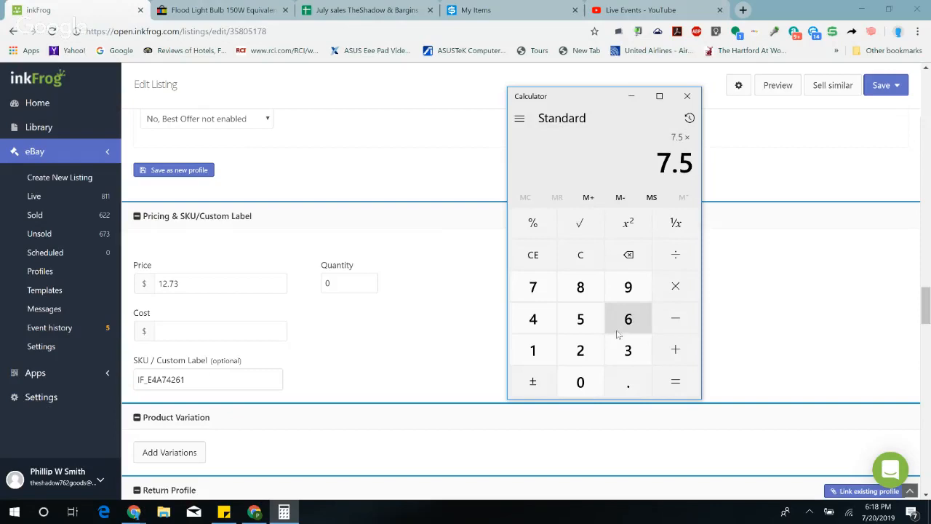
pyautogui.click(580, 350)
pyautogui.click(675, 382)
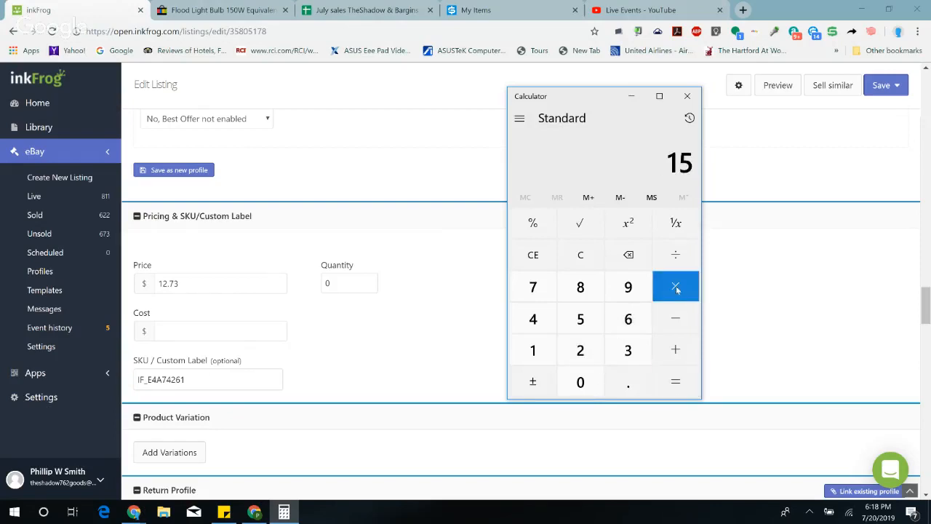
pyautogui.click(677, 350)
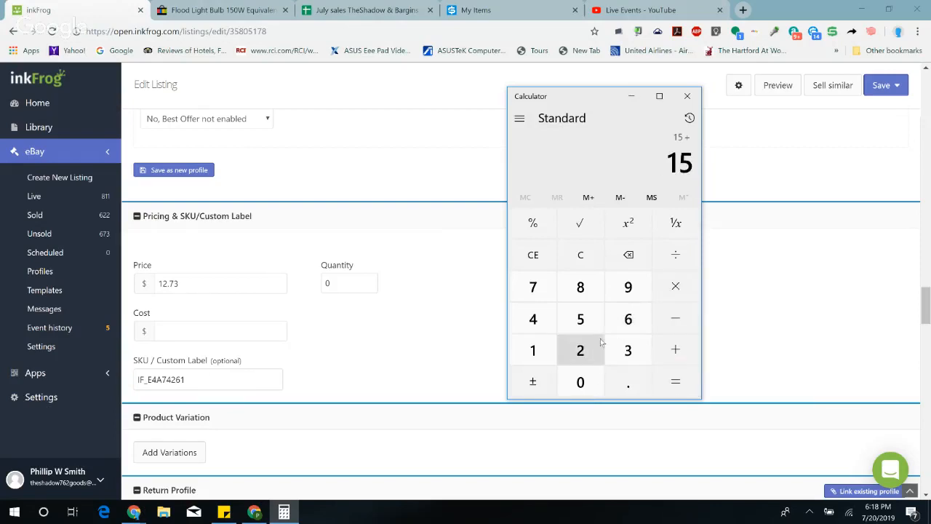
pyautogui.click(533, 350)
pyautogui.click(580, 350)
pyautogui.click(627, 382)
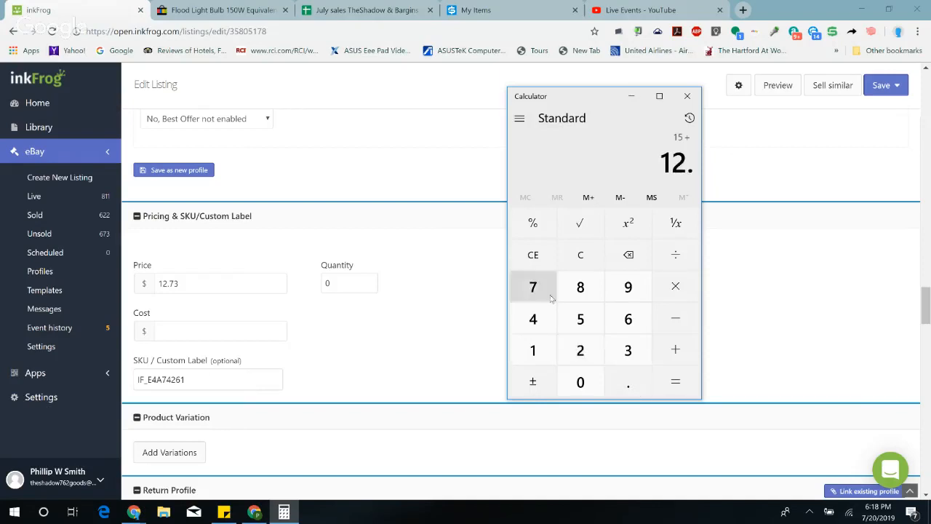
pyautogui.click(542, 289)
pyautogui.click(627, 350)
pyautogui.click(674, 381)
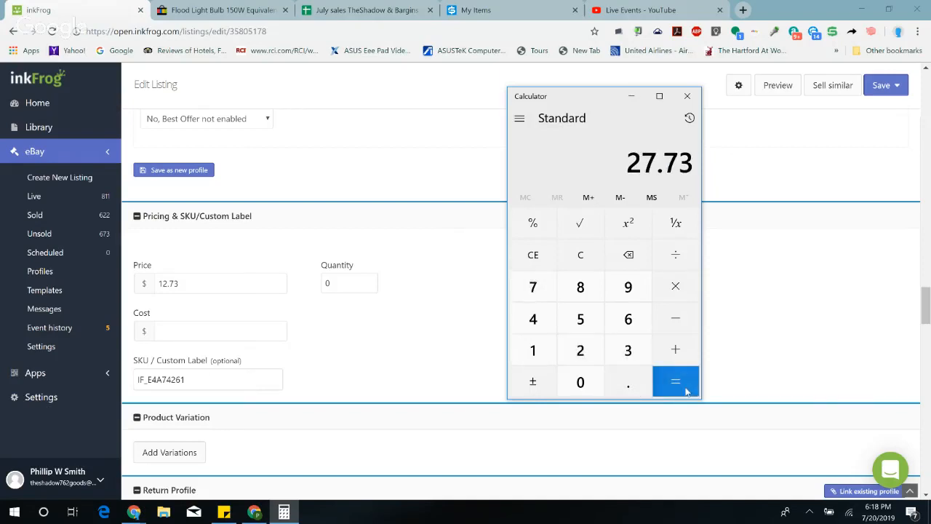
pyautogui.click(686, 98)
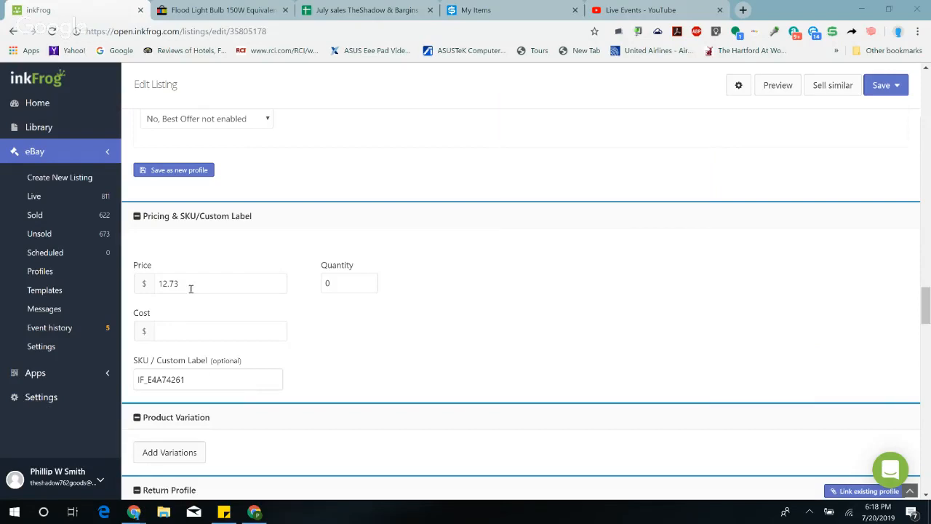
# Step: Set the flood light bulb listing's price to 27.73 and its quantity to 2
pyautogui.click(148, 290)
pyautogui.write('27')
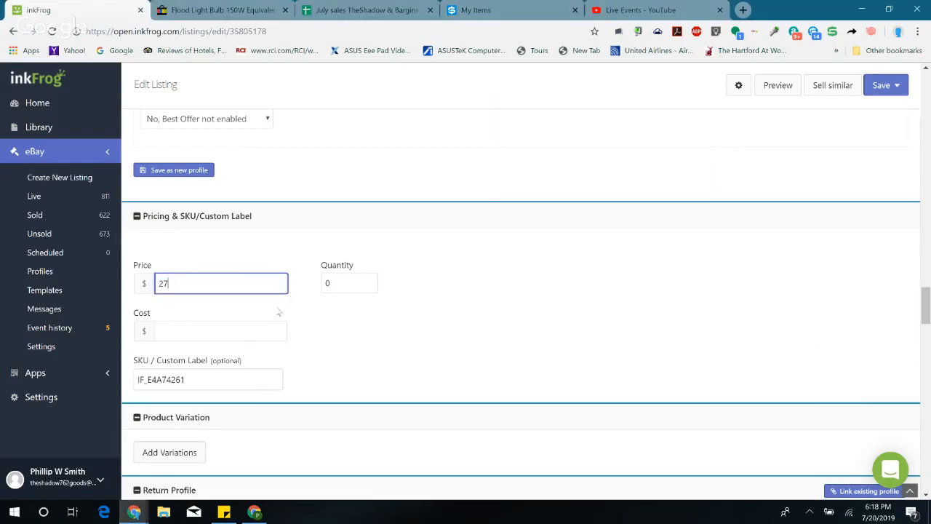
pyautogui.click(351, 282)
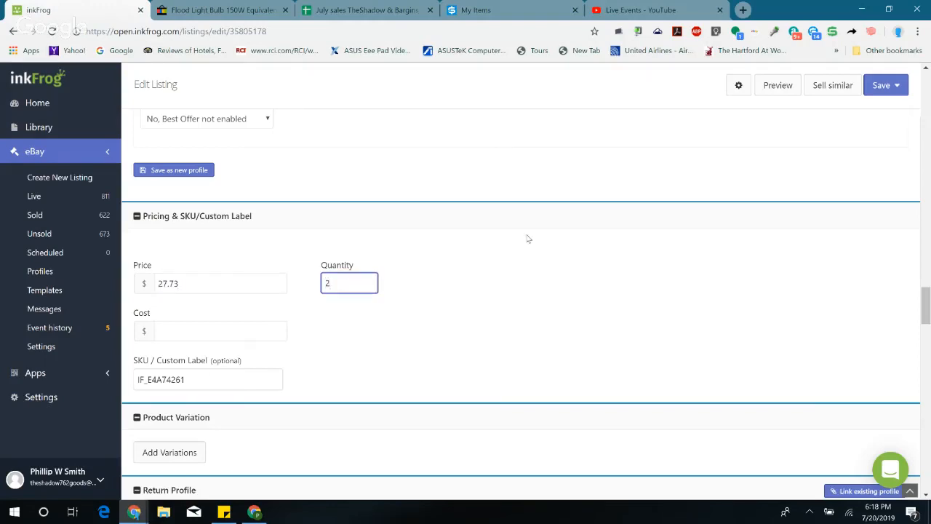
pyautogui.click(355, 248)
pyautogui.scroll(-3, 338, 240)
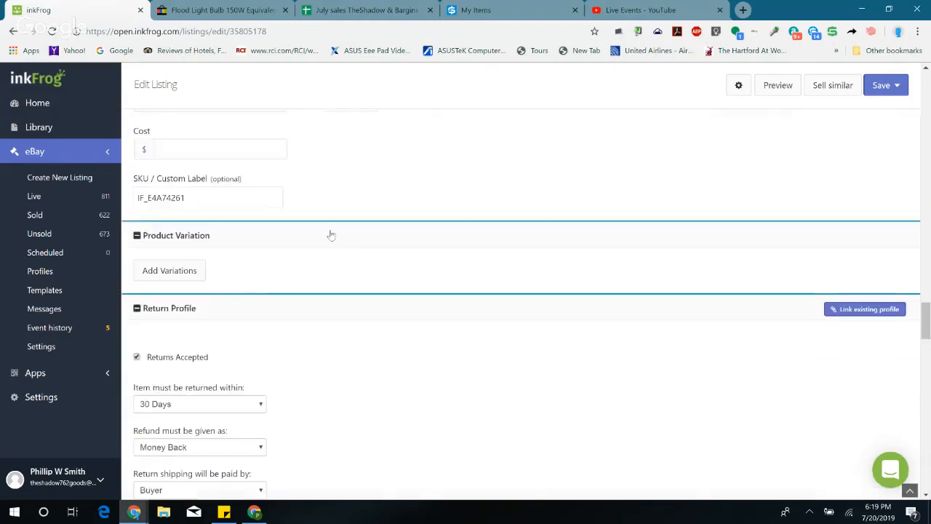
pyautogui.scroll(2, 306, 201)
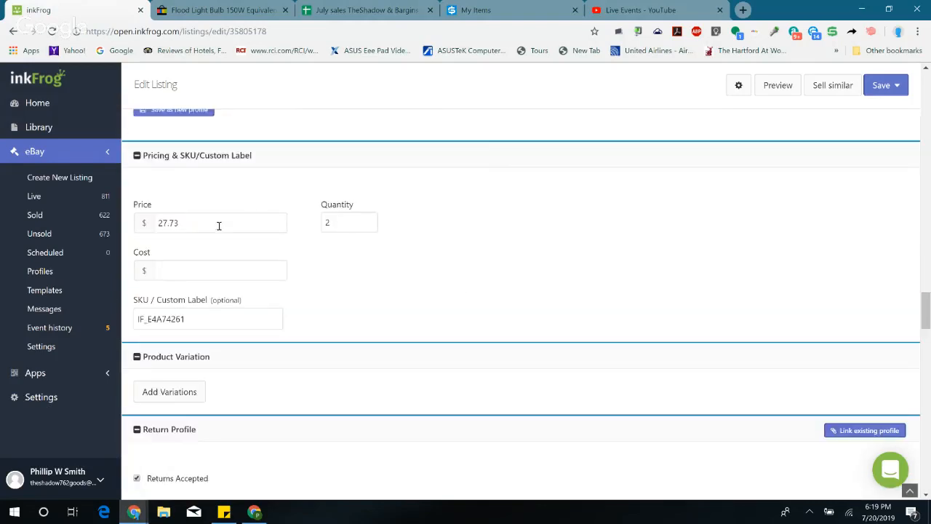
# Step: Set the listing's sales tax to Texas at 8.25% and save the changes to the live eBay listing
pyautogui.scroll(-10, 489, 275)
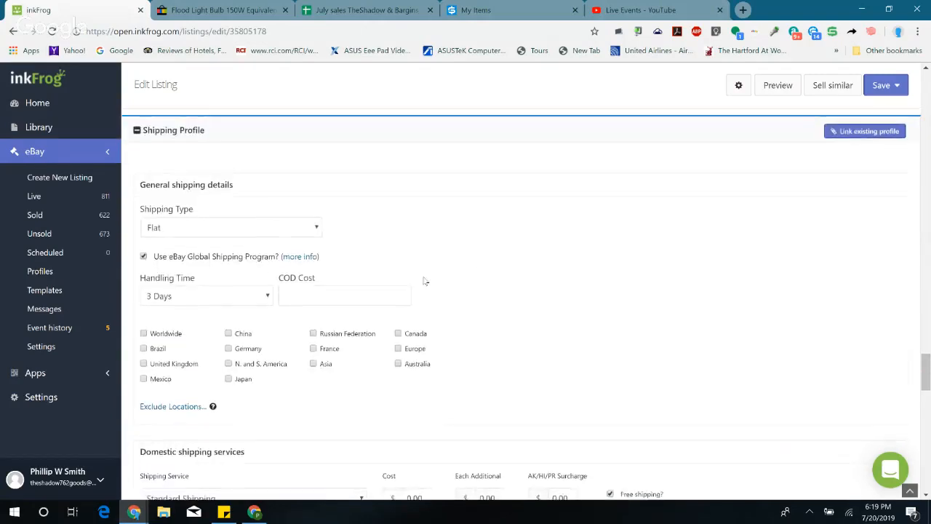
pyautogui.scroll(-12, 415, 279)
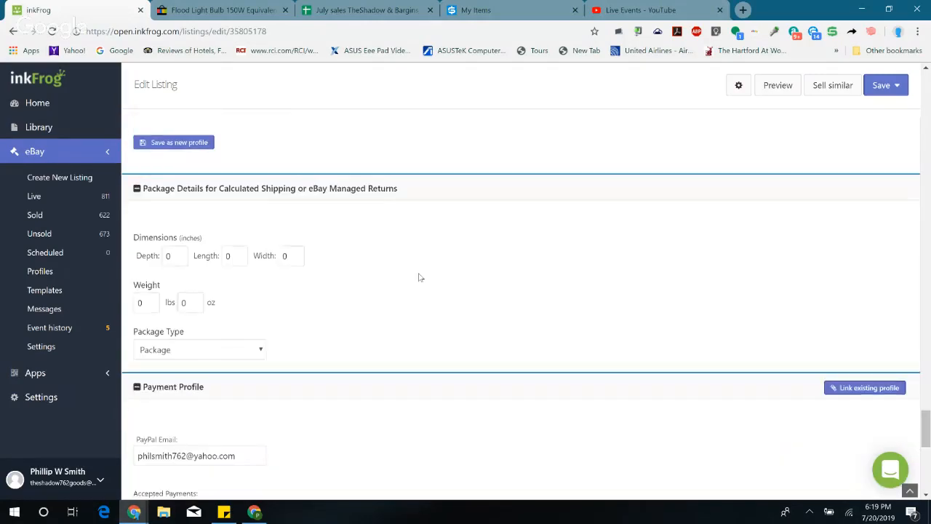
pyautogui.scroll(-2, 419, 277)
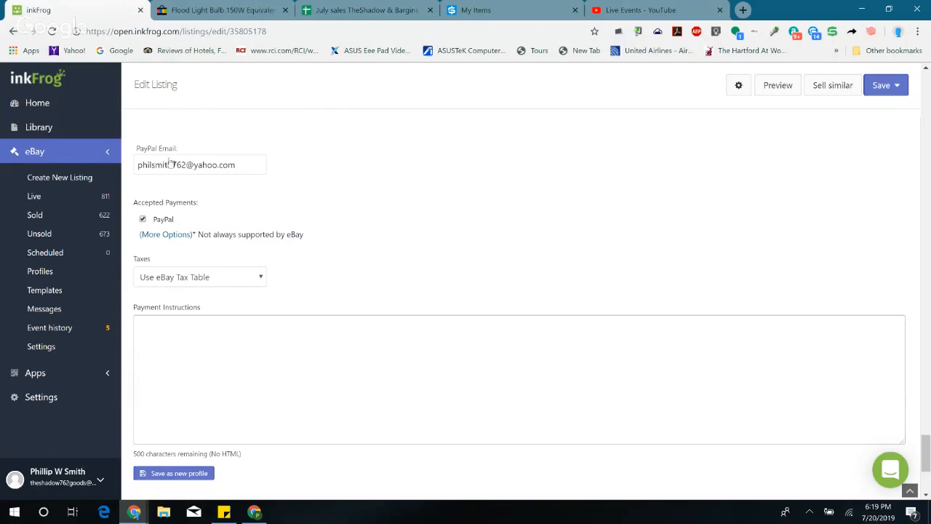
pyautogui.click(245, 279)
pyautogui.scroll(-10, 170, 179)
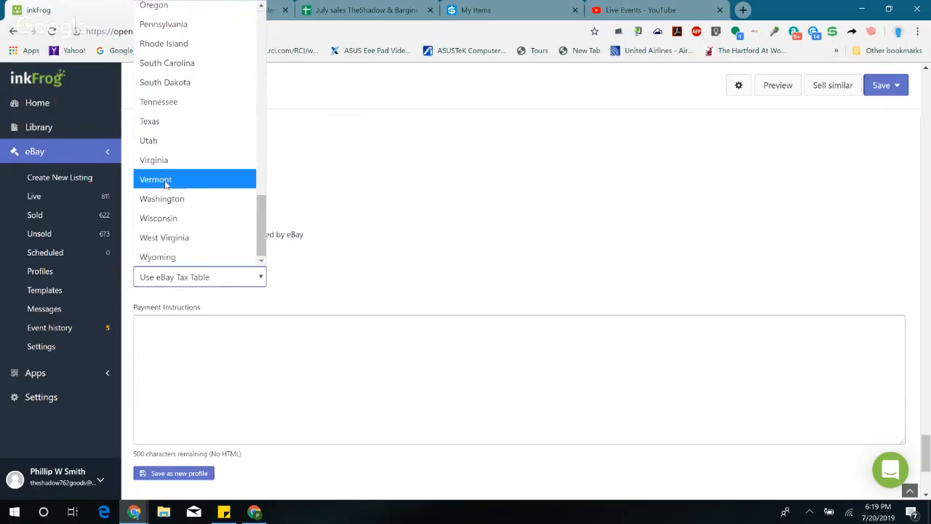
pyautogui.click(164, 121)
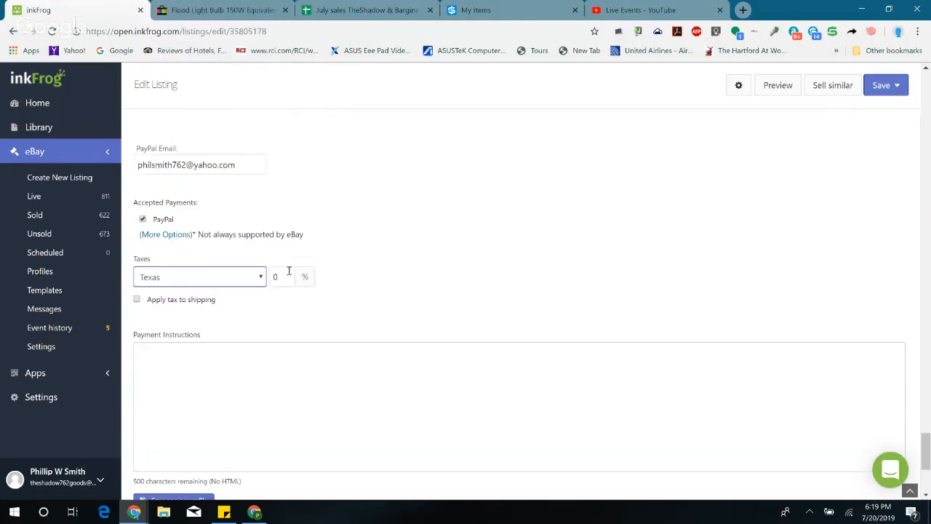
pyautogui.click(287, 275)
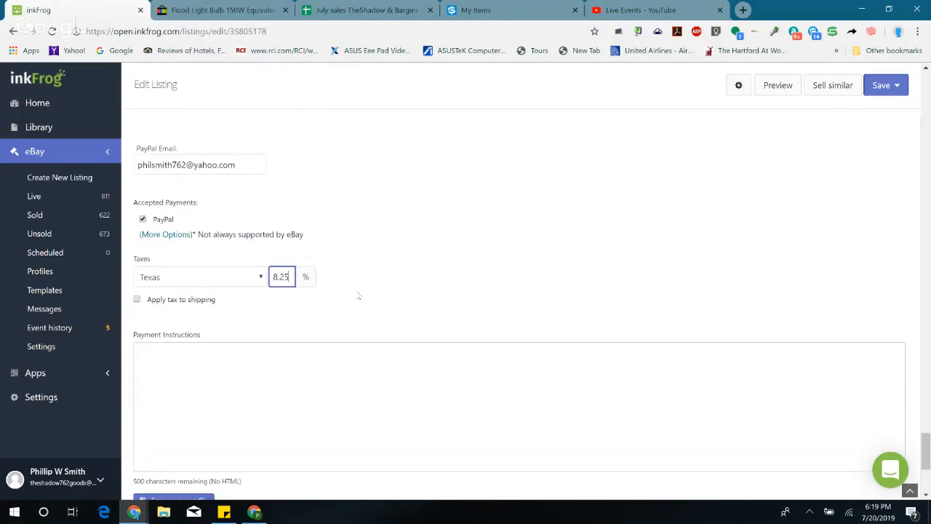
pyautogui.click(896, 87)
pyautogui.click(856, 114)
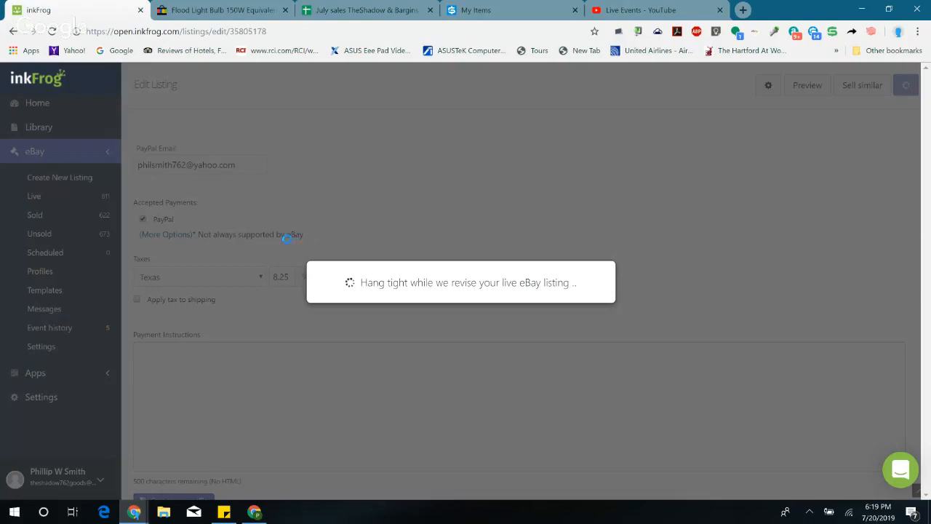
# Step: Review the listing's description in the editor, including the item description text and the features list
pyautogui.scroll(20, 413, 296)
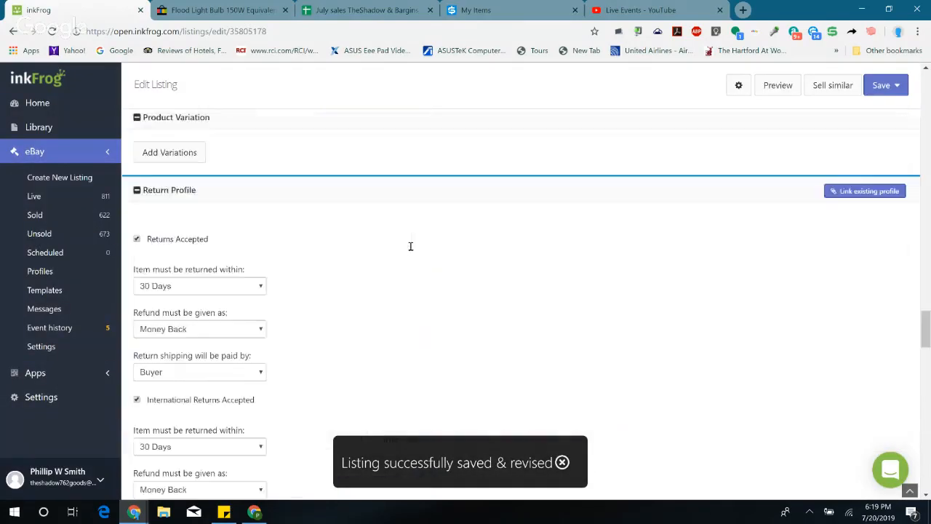
pyautogui.scroll(20, 397, 251)
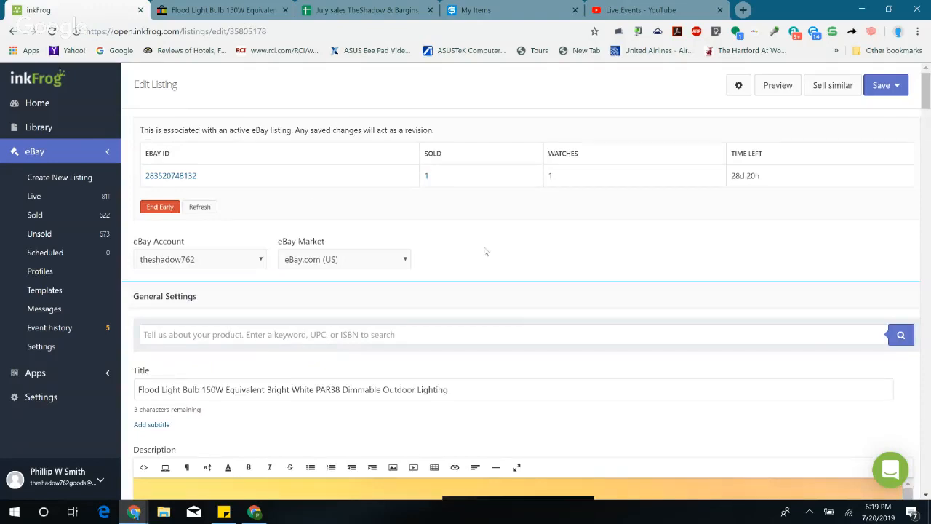
pyautogui.scroll(-4, 486, 252)
pyautogui.scroll(-2, 401, 283)
pyautogui.scroll(2, 401, 283)
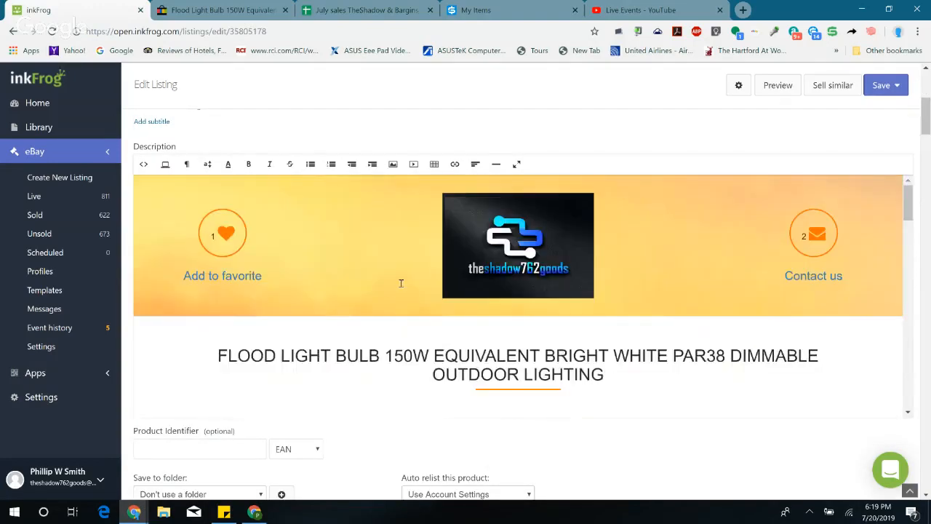
pyautogui.scroll(-4, 401, 282)
pyautogui.scroll(2, 743, 296)
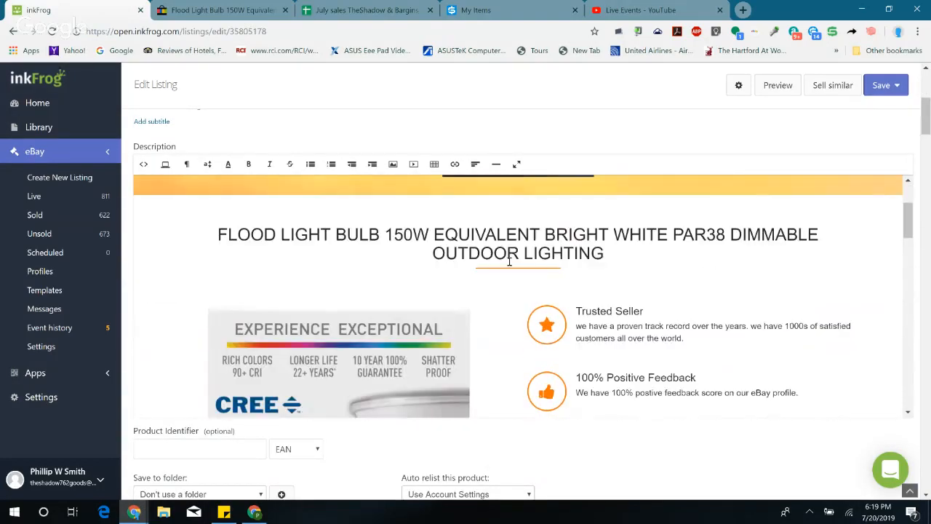
pyautogui.scroll(-5, 492, 296)
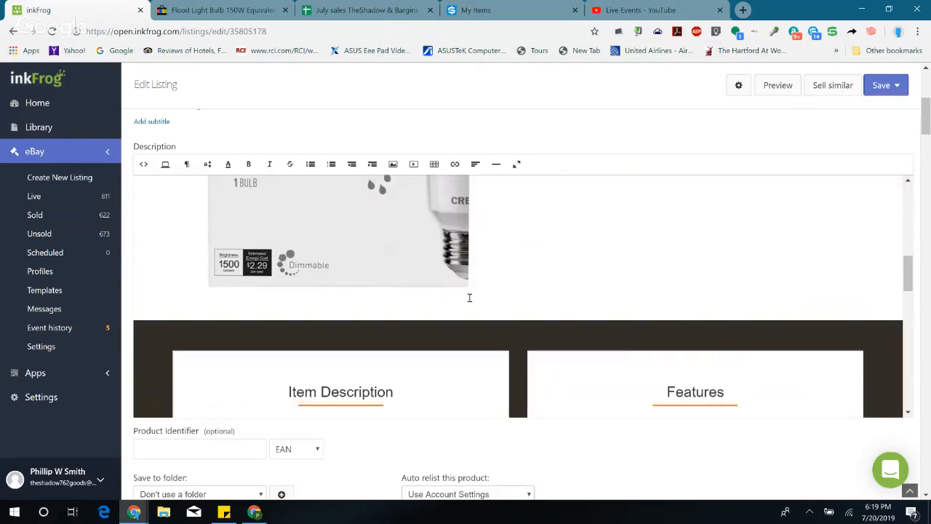
pyautogui.scroll(-3, 469, 298)
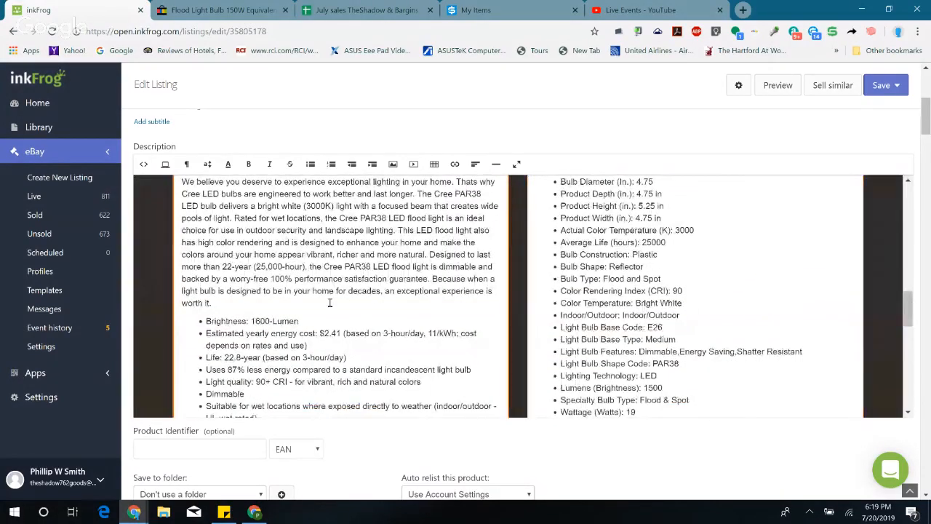
pyautogui.scroll(-3, 330, 303)
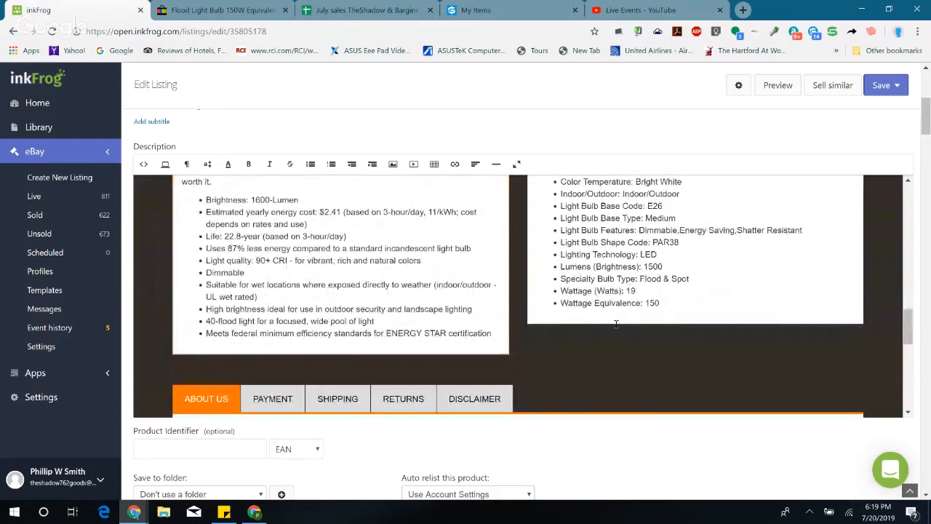
pyautogui.scroll(1, 633, 313)
pyautogui.scroll(2, 679, 315)
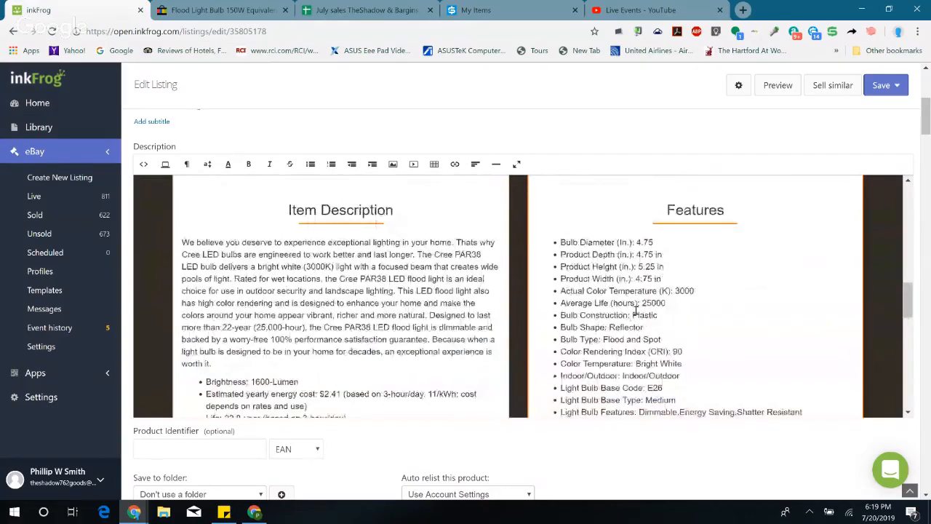
pyautogui.scroll(-1, 436, 293)
pyautogui.scroll(10, 436, 293)
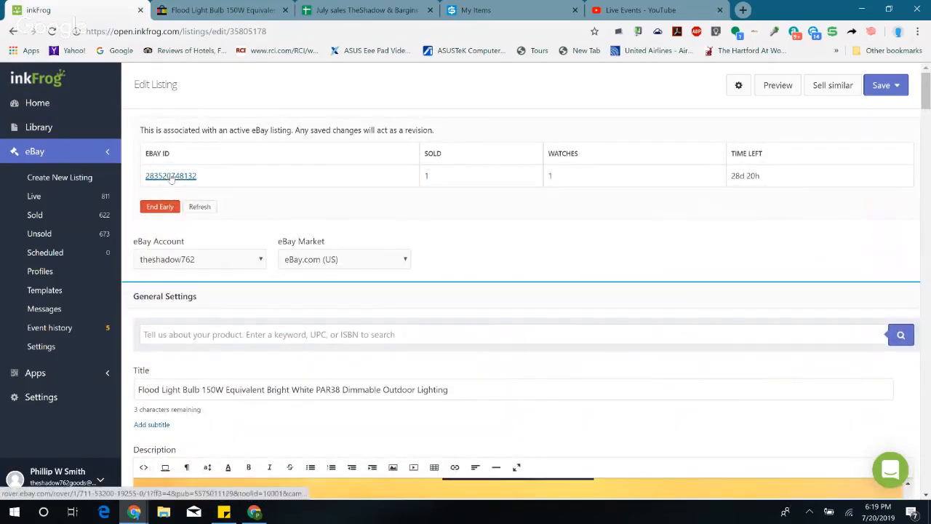
# Step: Open the live eBay page from the listing's eBay ID and compare its price with the previously opened eBay page
pyautogui.click(171, 177)
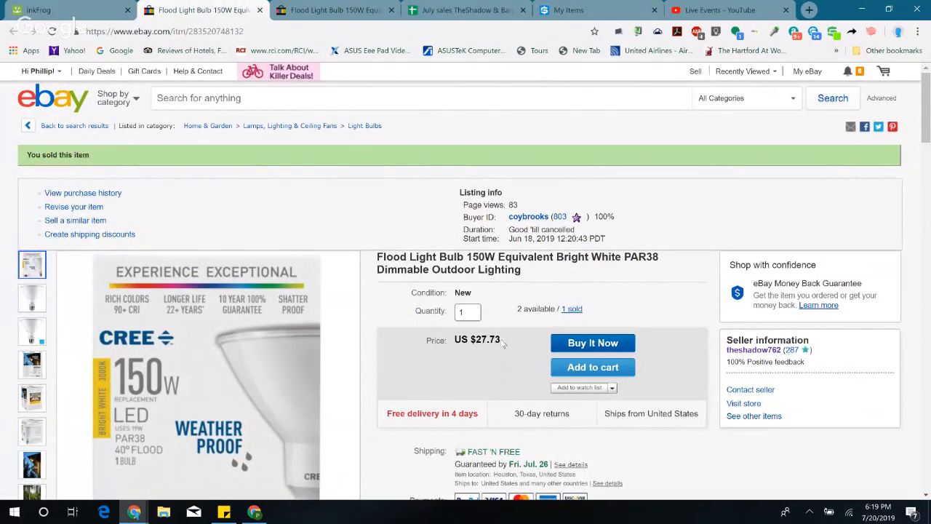
pyautogui.moveTo(504, 343); pyautogui.dragTo(471, 342)
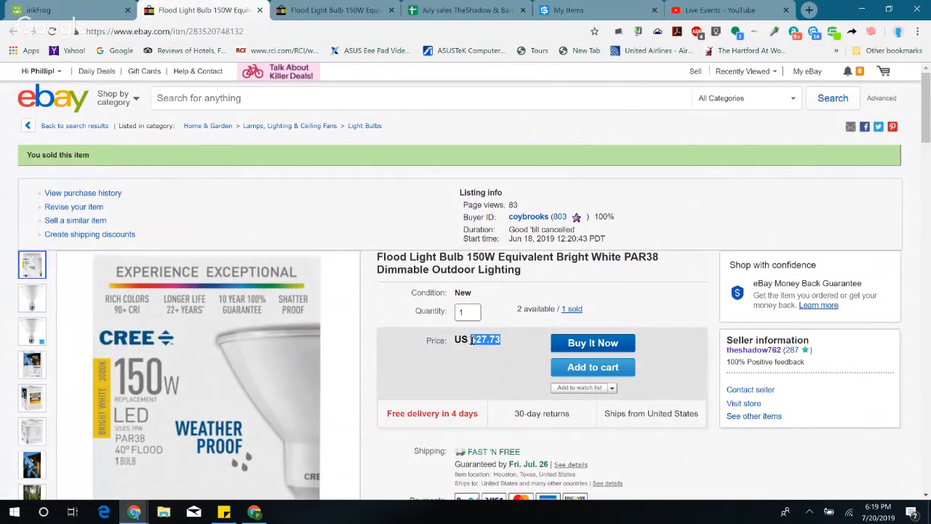
pyautogui.click(644, 209)
pyautogui.click(43, 10)
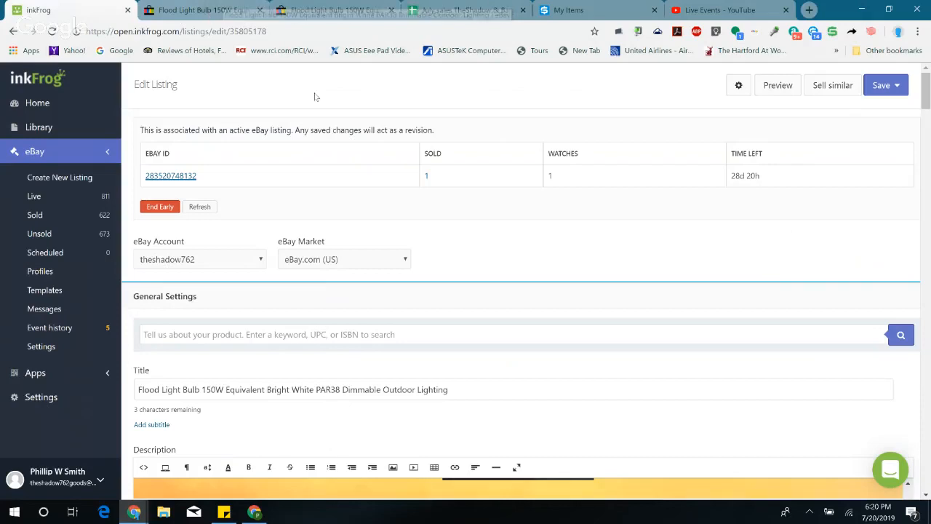
pyautogui.click(312, 9)
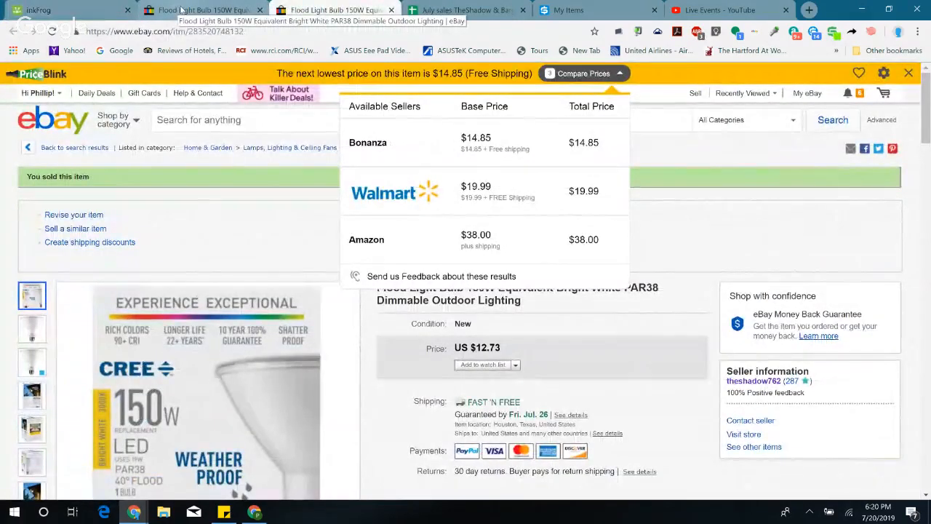
pyautogui.click(225, 13)
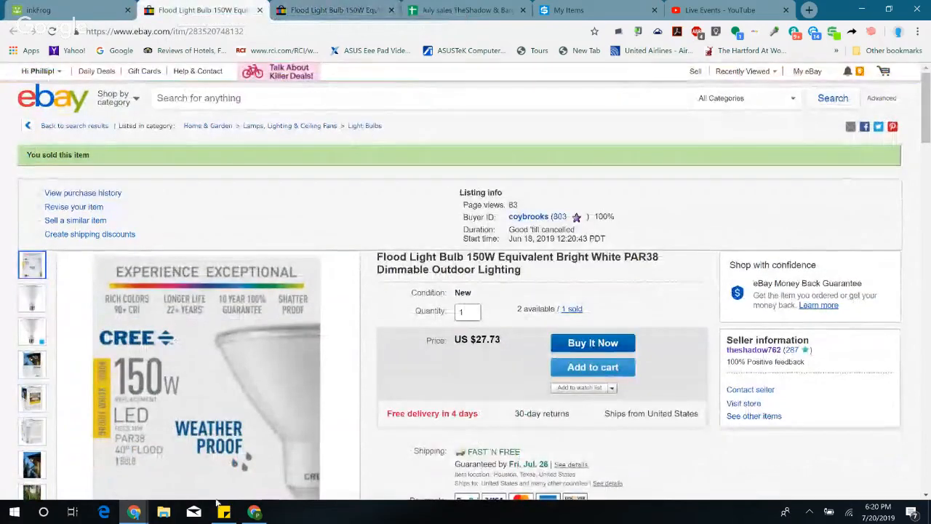
# Step: In the other Chrome window, search Google for ebay in a new tab, open the eBay site and go to the Seller Hub overview
pyautogui.click(254, 512)
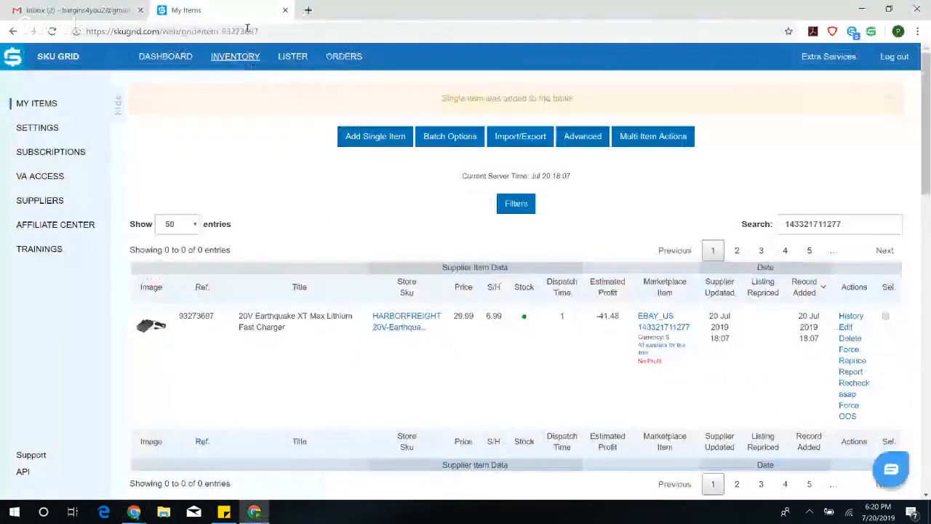
pyautogui.click(304, 10)
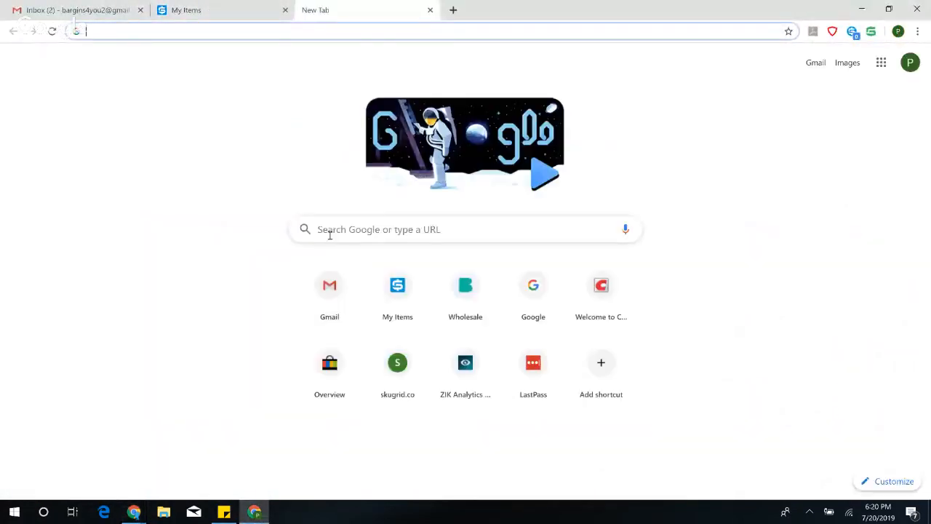
pyautogui.click(387, 225)
pyautogui.write('ebay')
pyautogui.press('Return')
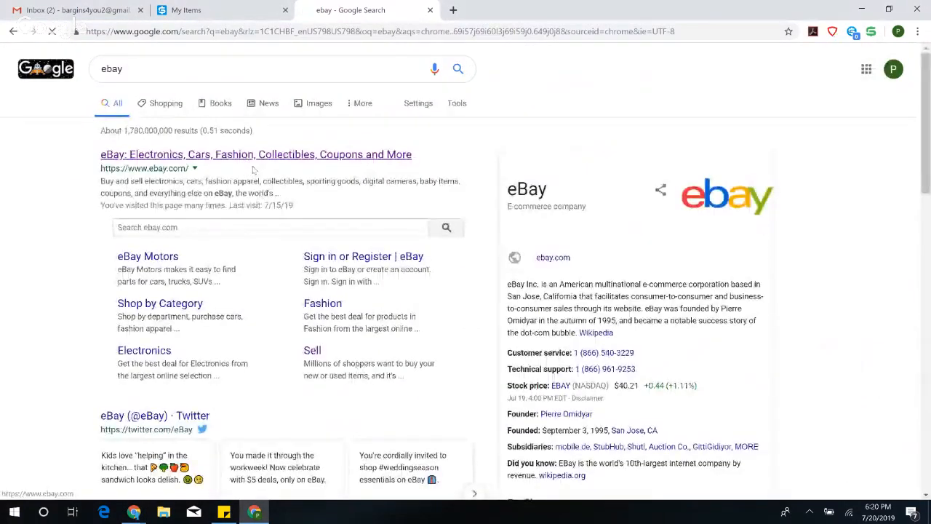
pyautogui.click(211, 155)
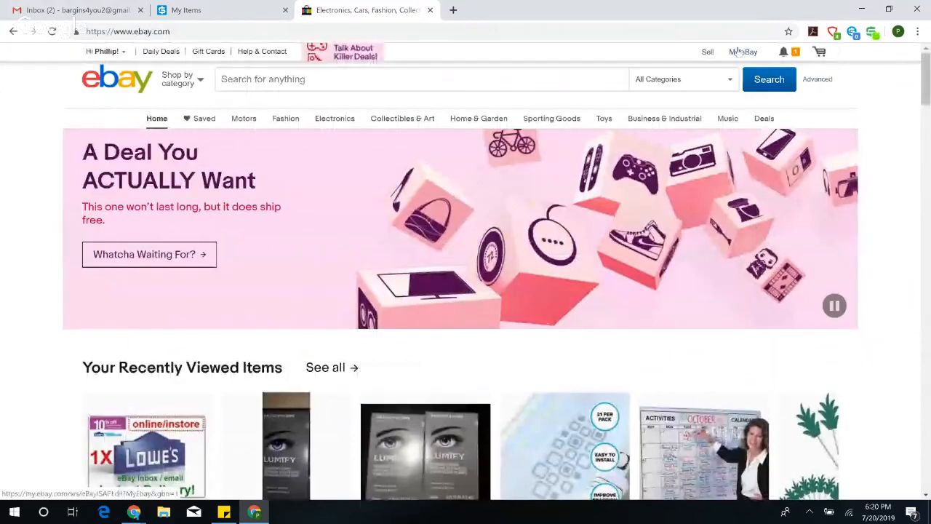
pyautogui.click(740, 155)
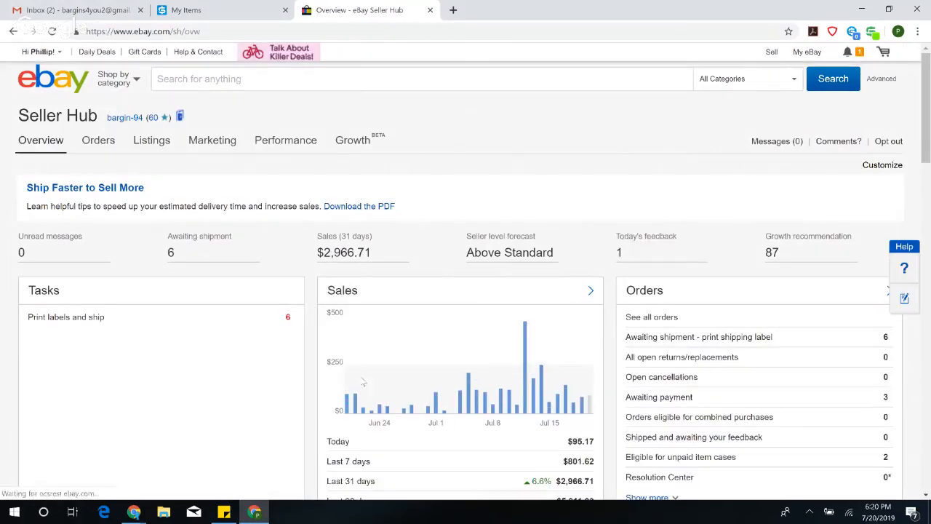
# Step: Return to the first browser window, close both flood light bulb eBay pages and enter Yes for row 105's Updated Price? in the July sales sheet
pyautogui.click(133, 512)
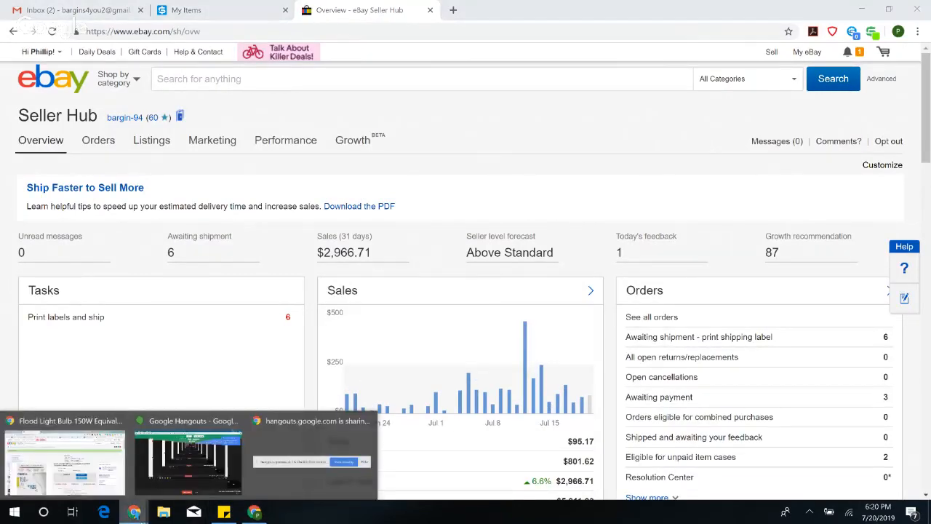
pyautogui.click(64, 458)
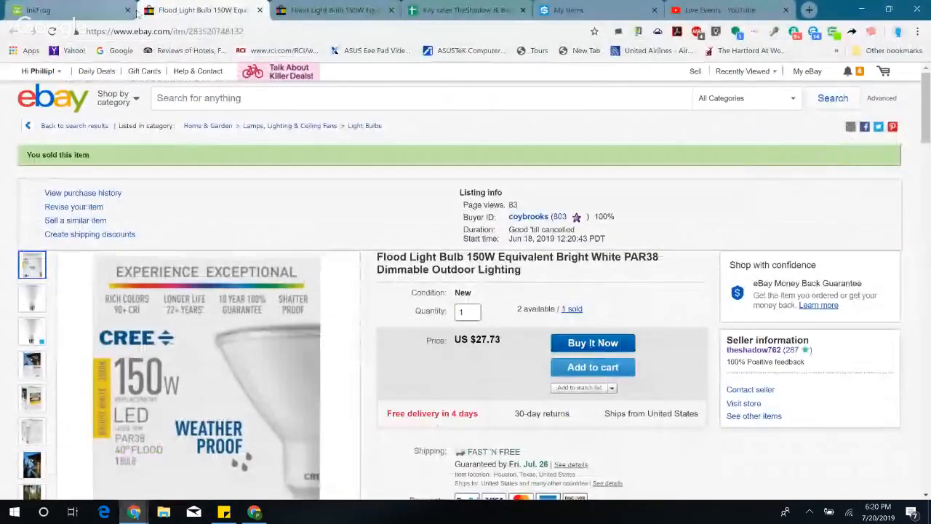
pyautogui.click(260, 11)
pyautogui.click(261, 10)
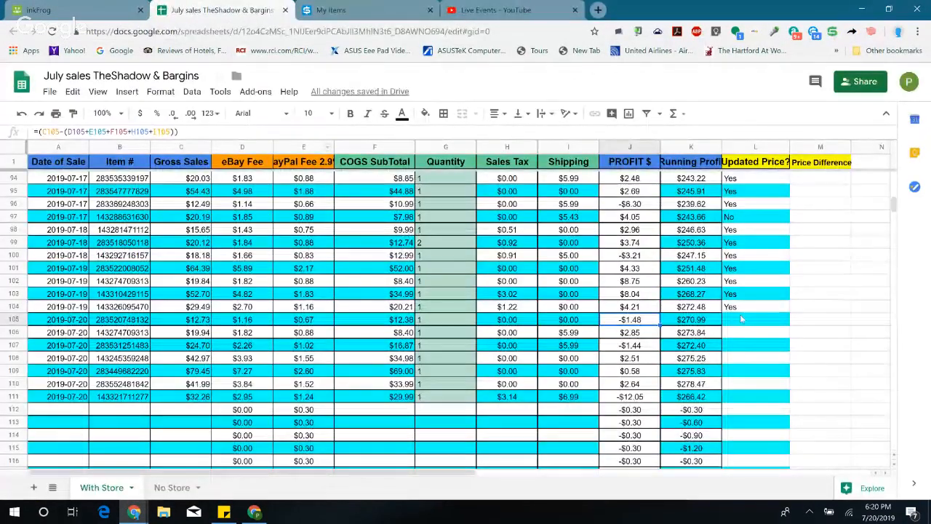
pyautogui.click(741, 318)
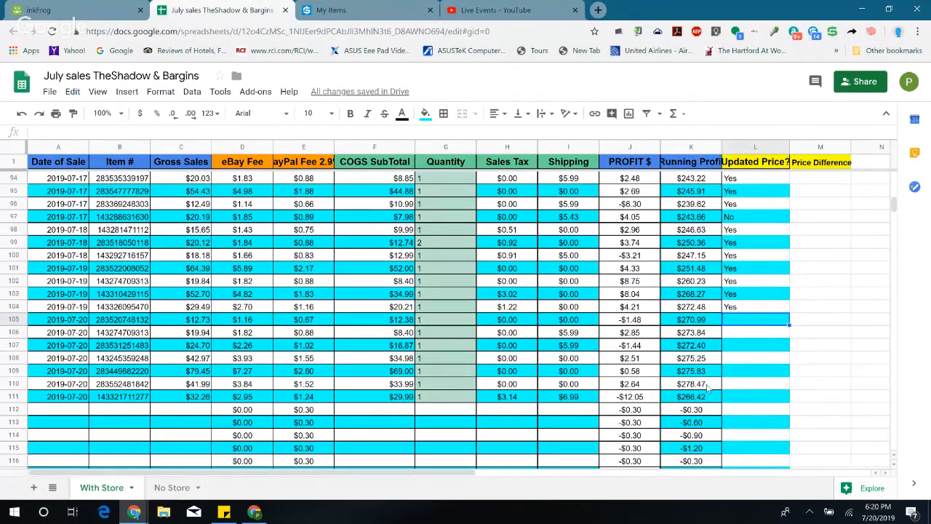
pyautogui.write('Yes')
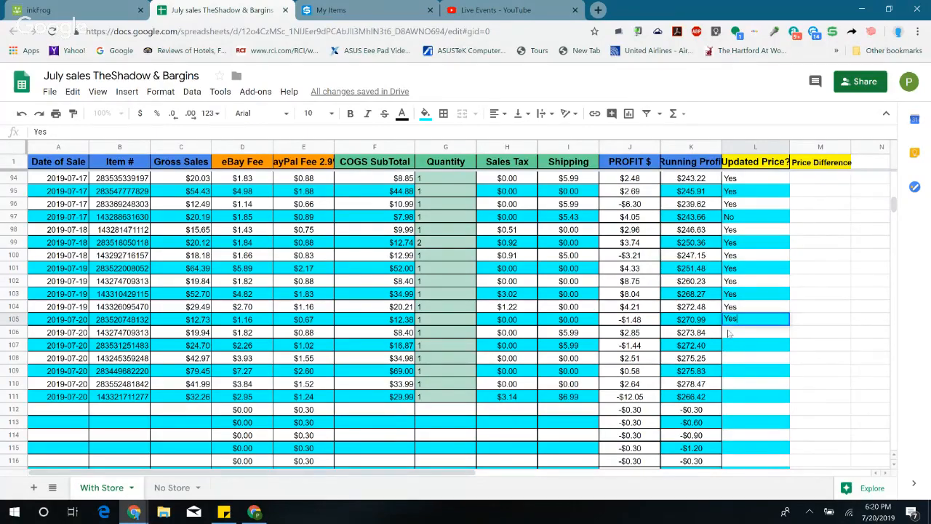
pyautogui.press('Return')
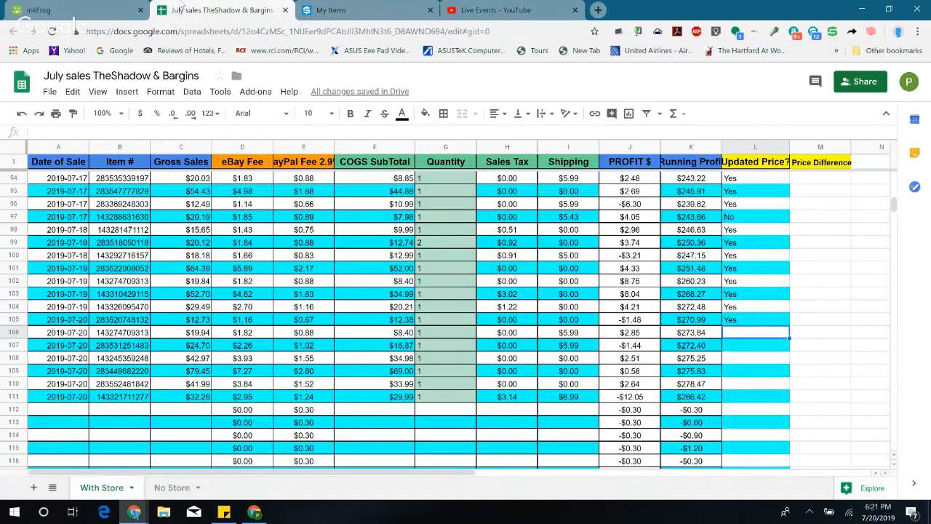
# Step: Open the Jul 20 order for $19.94 in inkFrog's sold orders and check the ceiling fan globe's availability and price on its eBay page
pyautogui.click(65, 11)
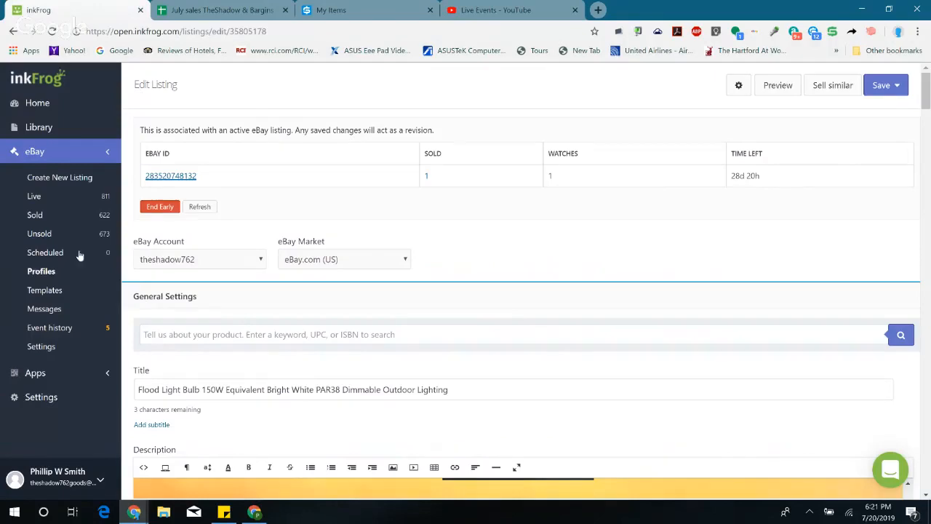
pyautogui.click(34, 214)
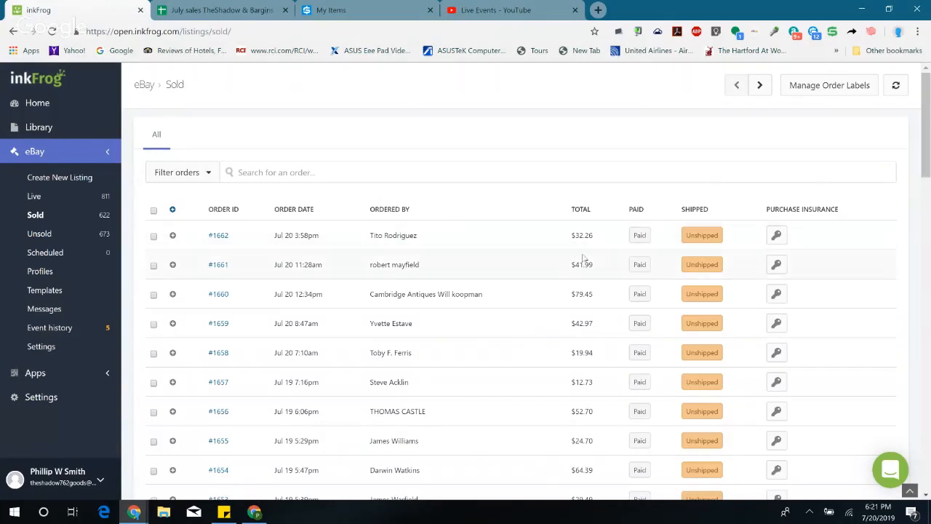
pyautogui.click(219, 354)
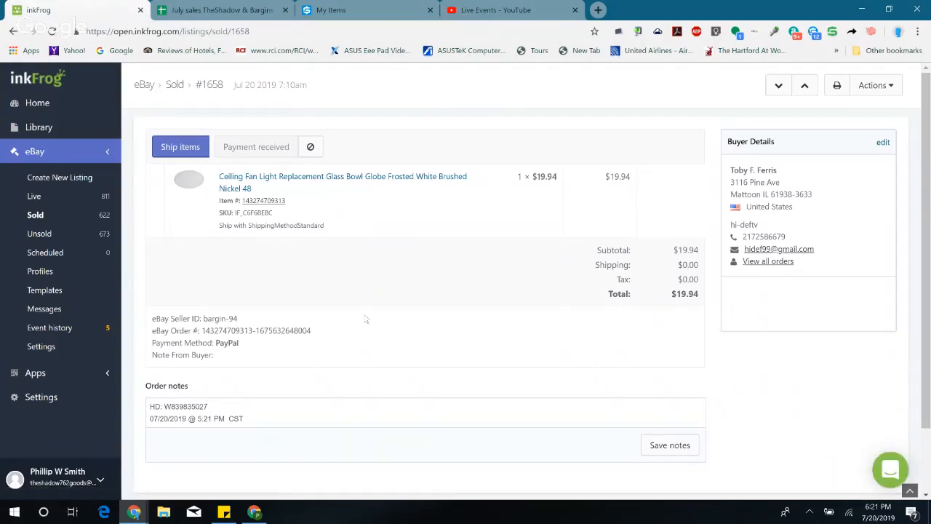
pyautogui.click(273, 202)
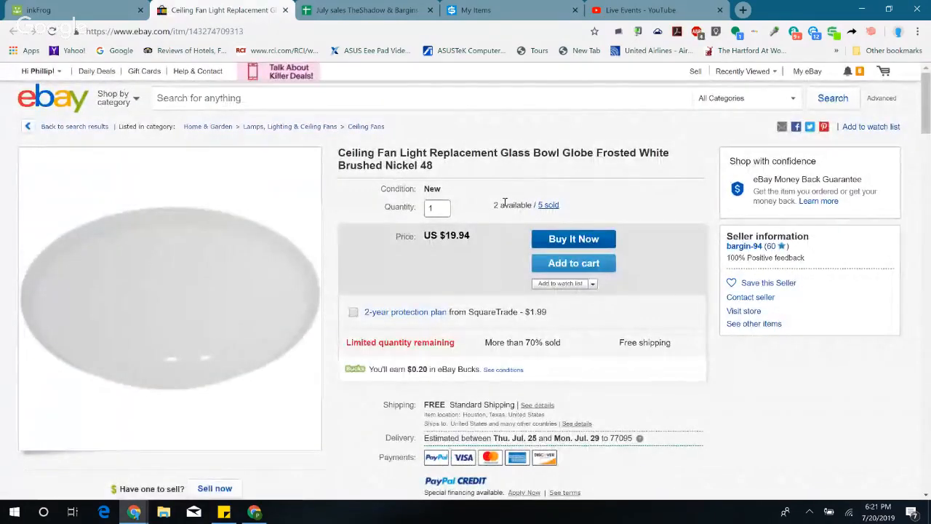
pyautogui.moveTo(492, 206); pyautogui.dragTo(536, 205)
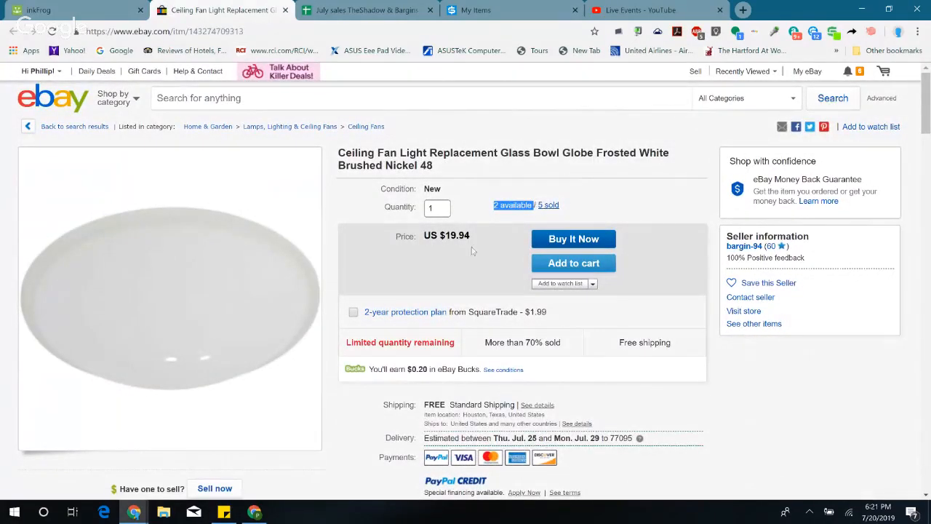
pyautogui.click(495, 232)
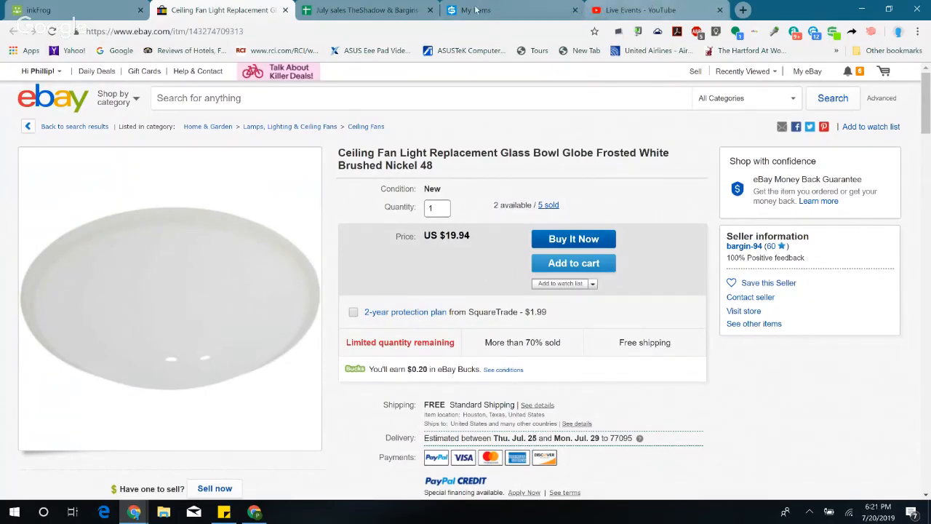
# Step: Check row 106's profit in the July sales sheet and enter No for its Updated Price? cell
pyautogui.click(386, 10)
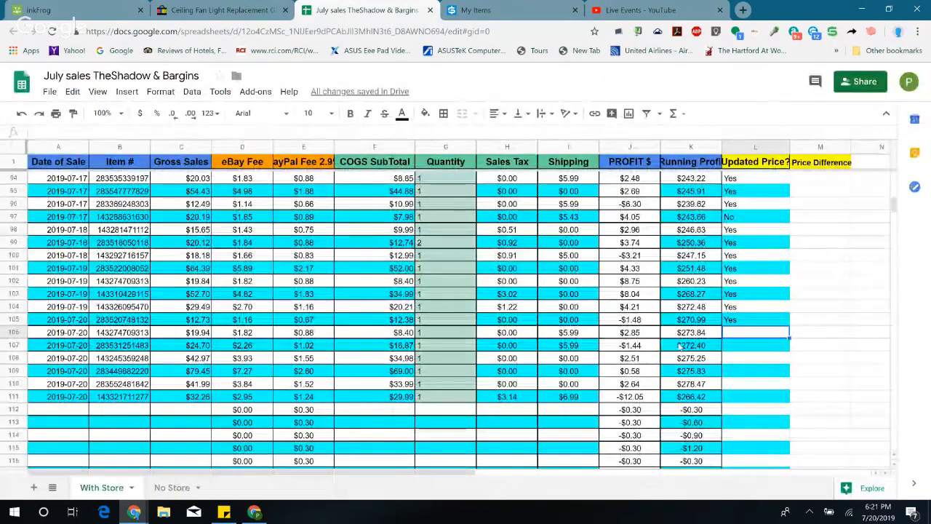
pyautogui.click(631, 333)
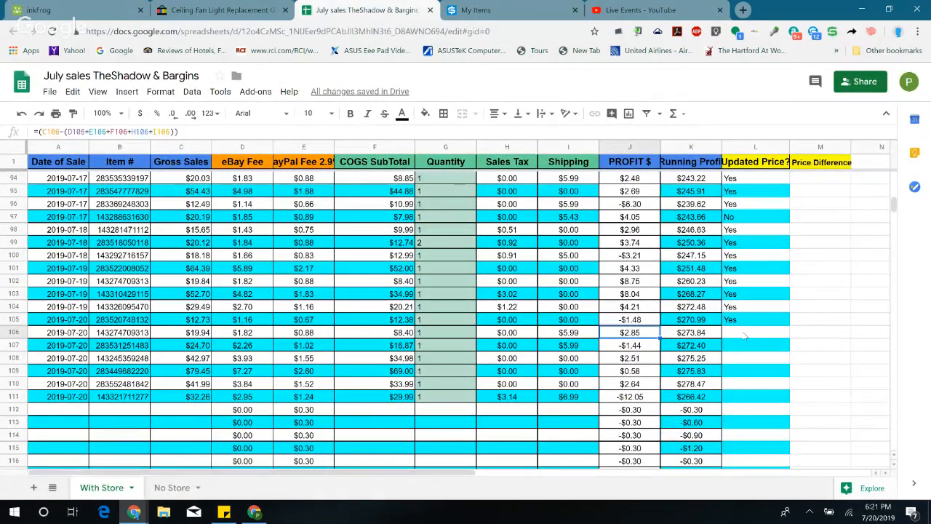
pyautogui.click(726, 337)
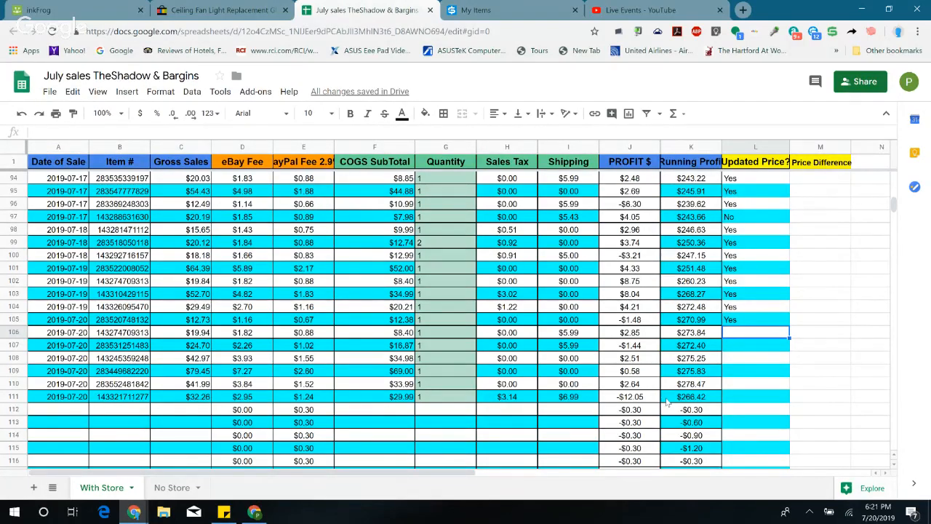
pyautogui.write('No')
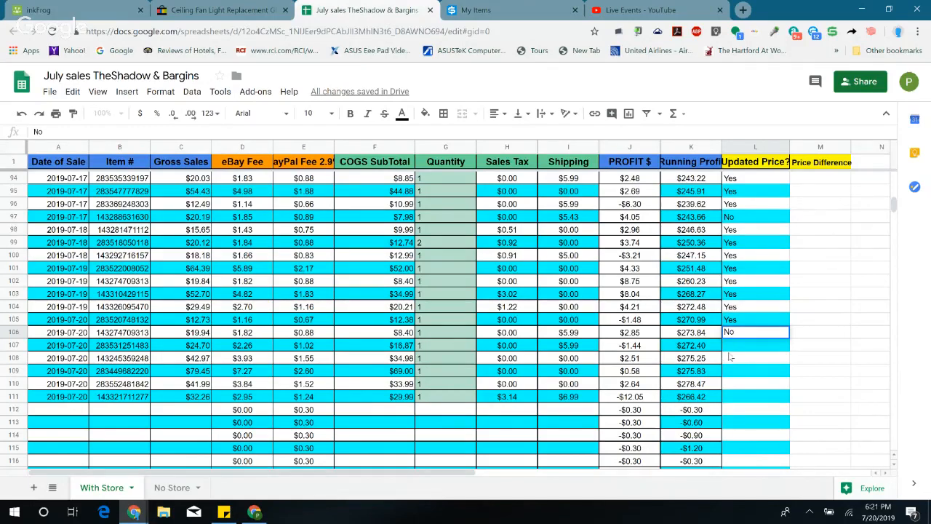
pyautogui.press('Return')
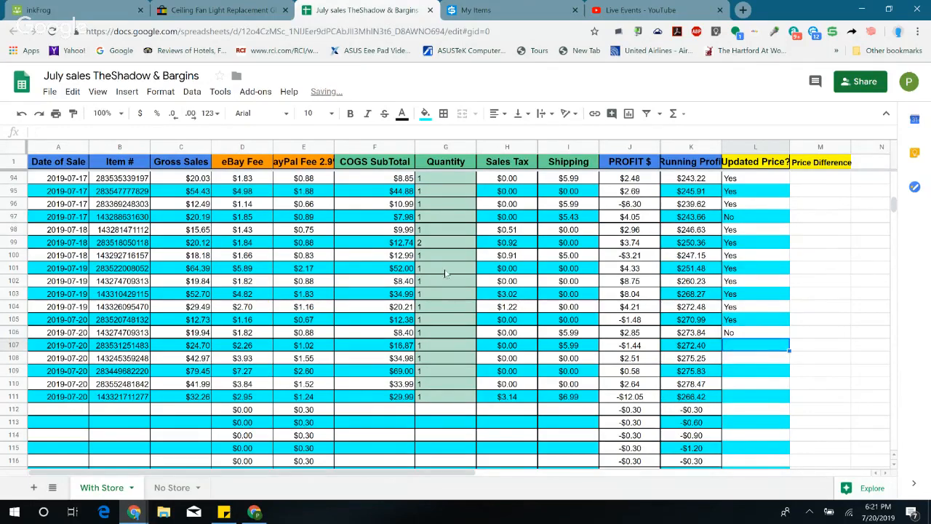
# Step: Find the order matching row 107's $24.70 sale in inkFrog's sold orders, then open it and the curtain rod's eBay page
pyautogui.click(58, 9)
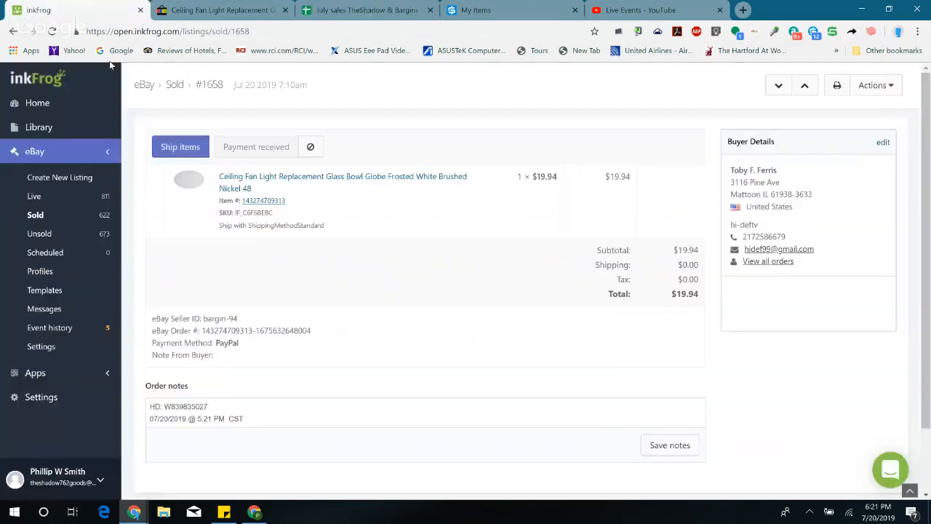
pyautogui.click(207, 10)
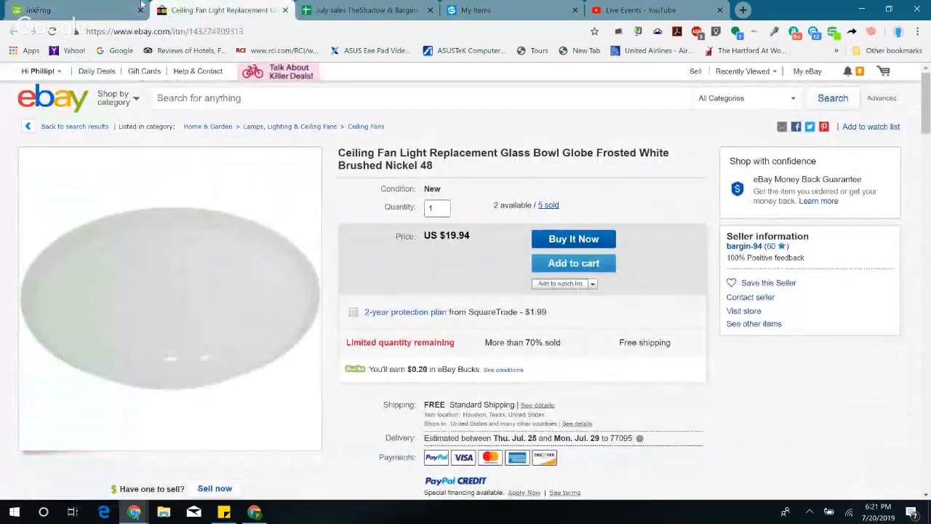
pyautogui.click(116, 9)
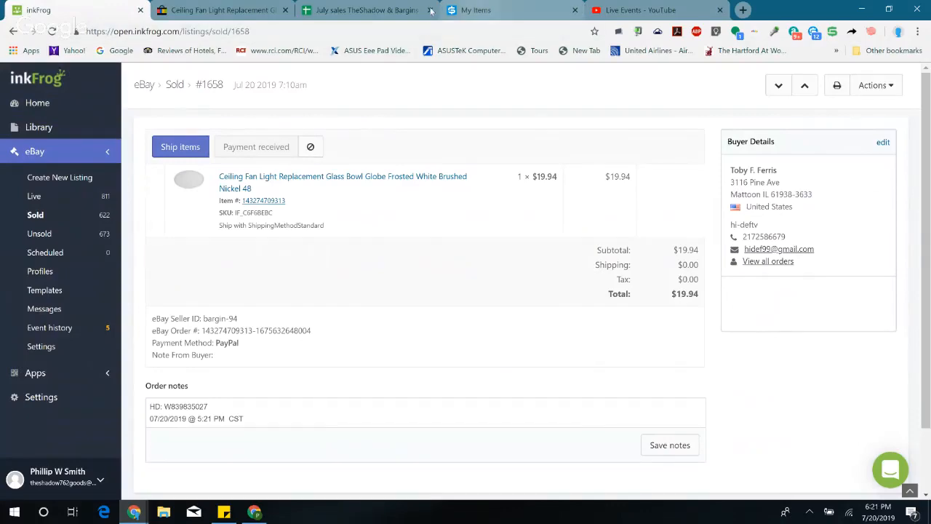
pyautogui.click(383, 9)
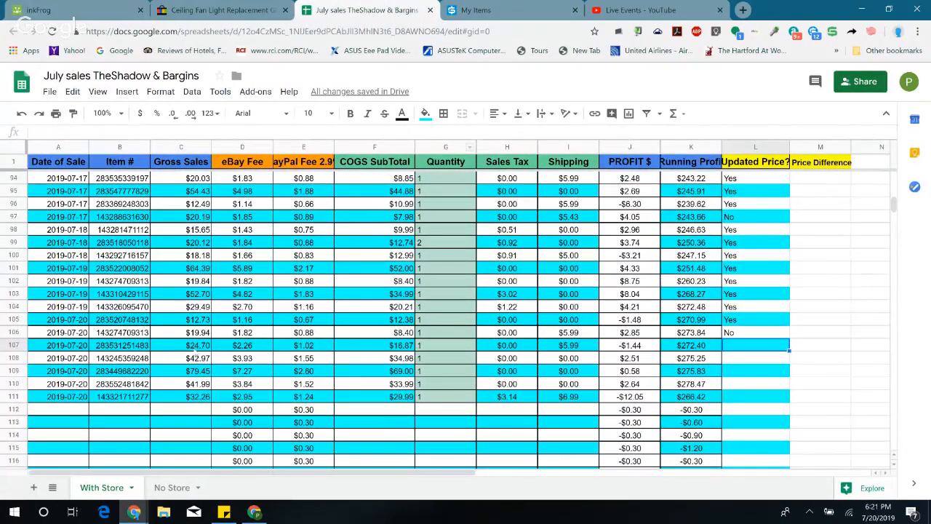
pyautogui.click(44, 9)
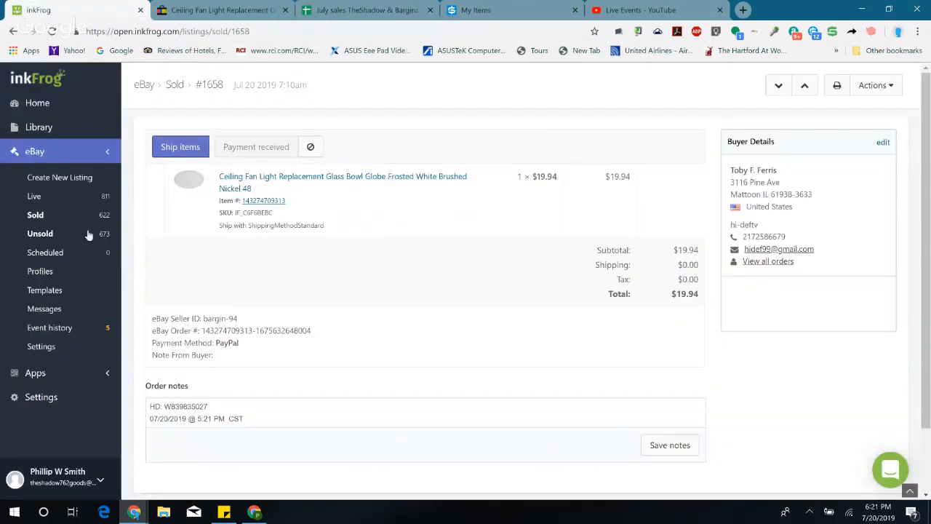
pyautogui.click(42, 216)
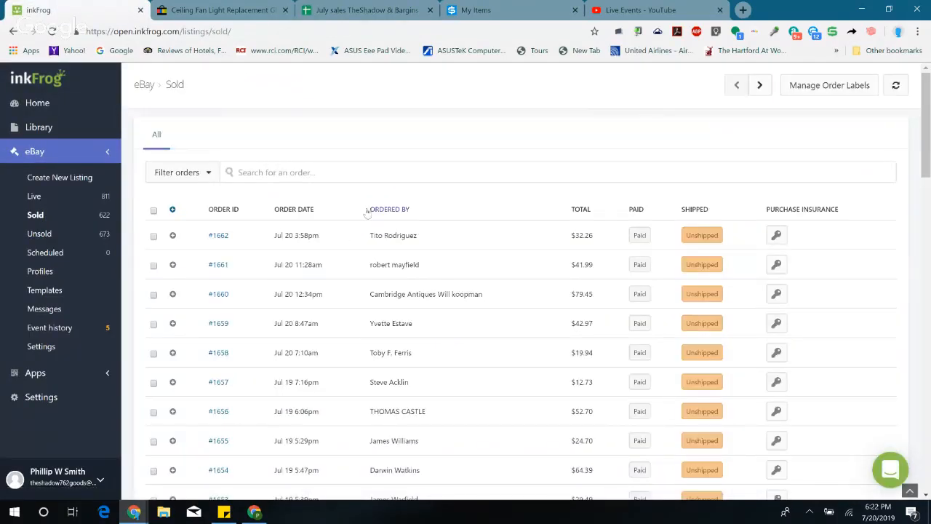
pyautogui.scroll(-2, 362, 214)
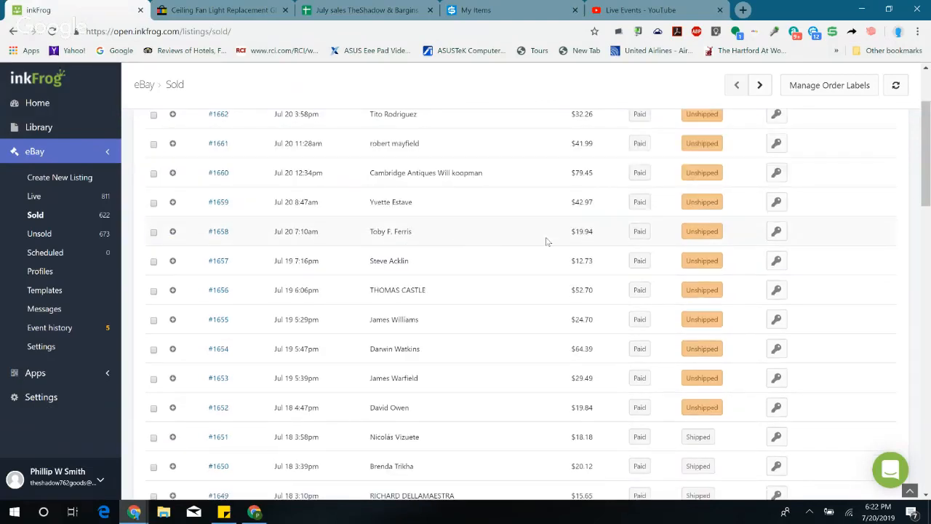
pyautogui.scroll(2, 547, 241)
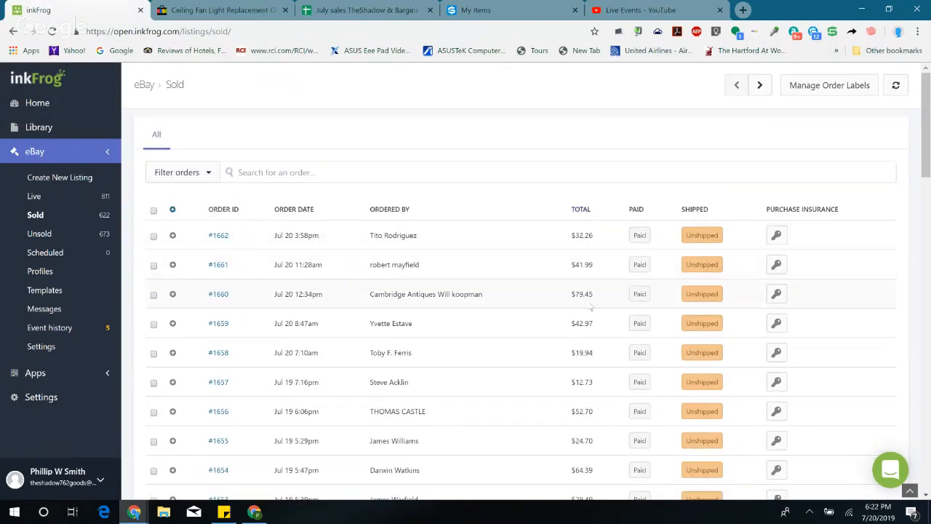
pyautogui.scroll(-2, 581, 349)
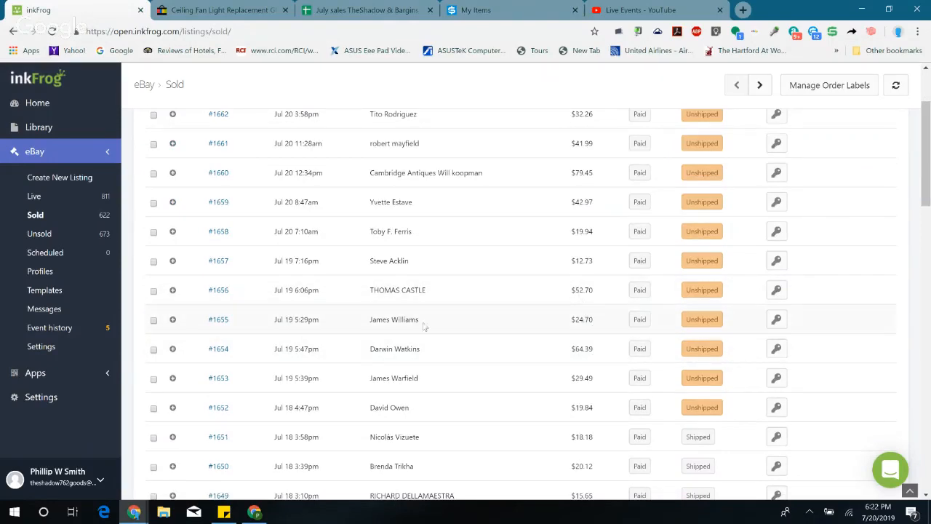
pyautogui.click(218, 320)
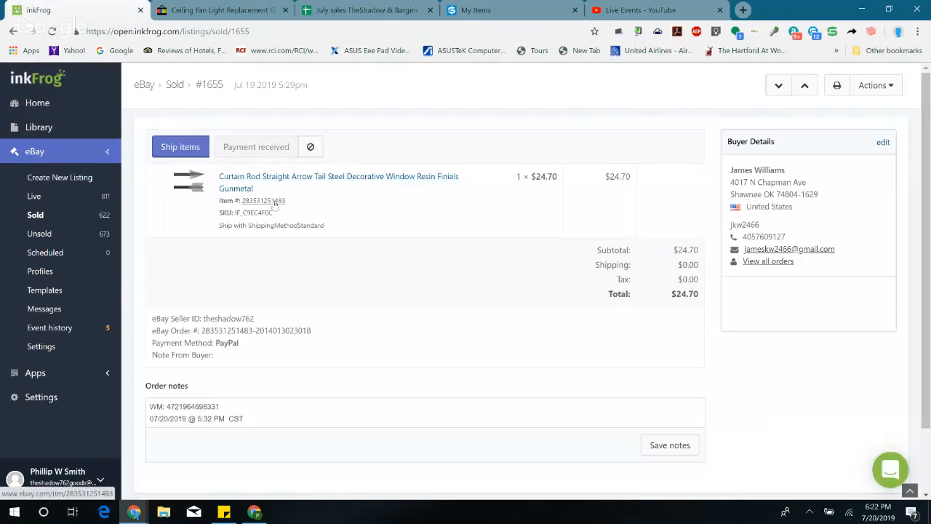
pyautogui.click(275, 203)
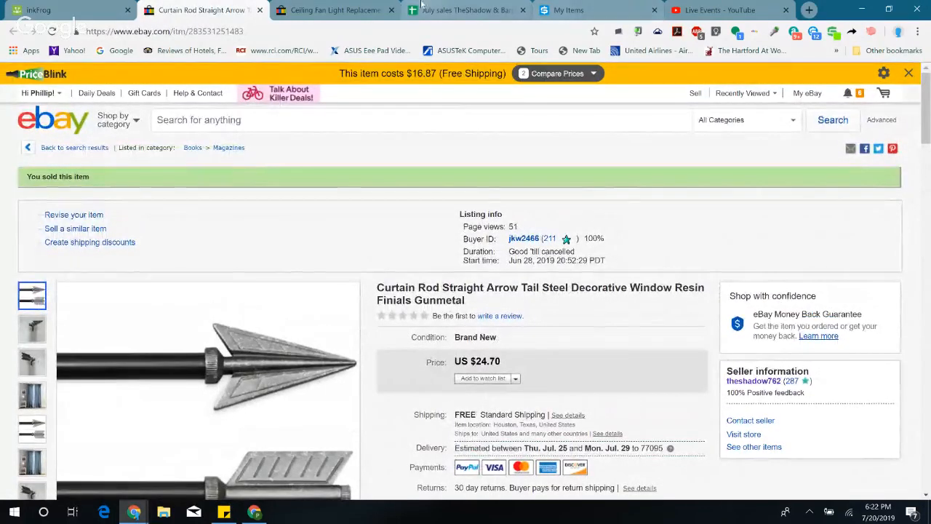
# Step: Check row 107's profit formula in the July sales sheet and open the Windows Calculator beside the profit figures
pyautogui.click(465, 9)
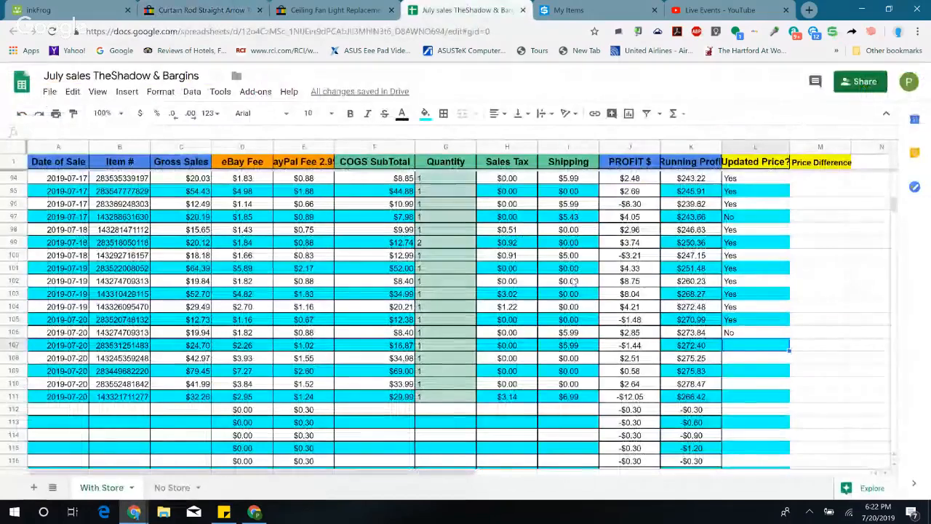
pyautogui.click(632, 347)
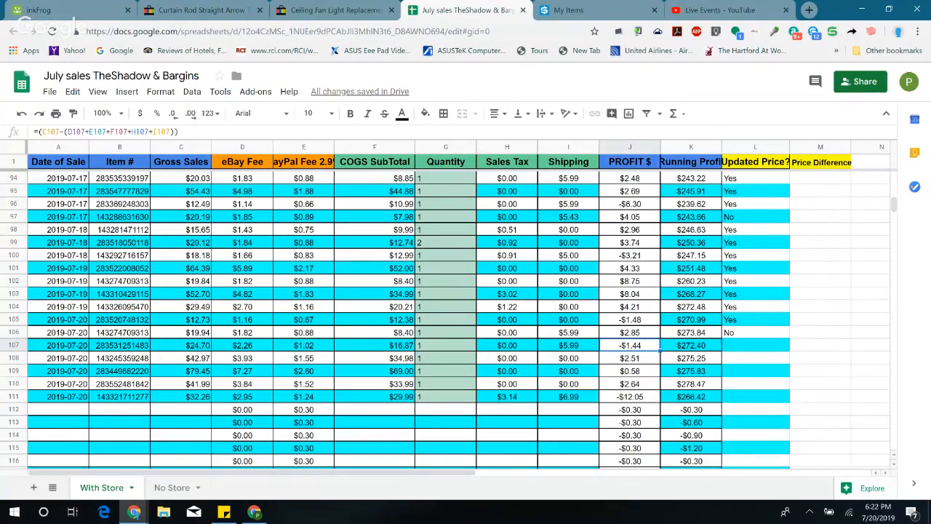
pyautogui.click(16, 512)
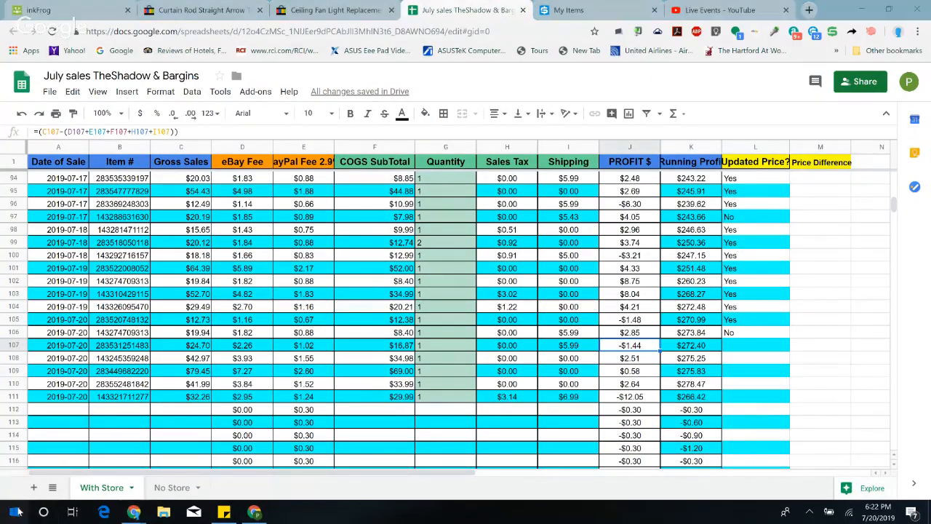
pyautogui.write('cal')
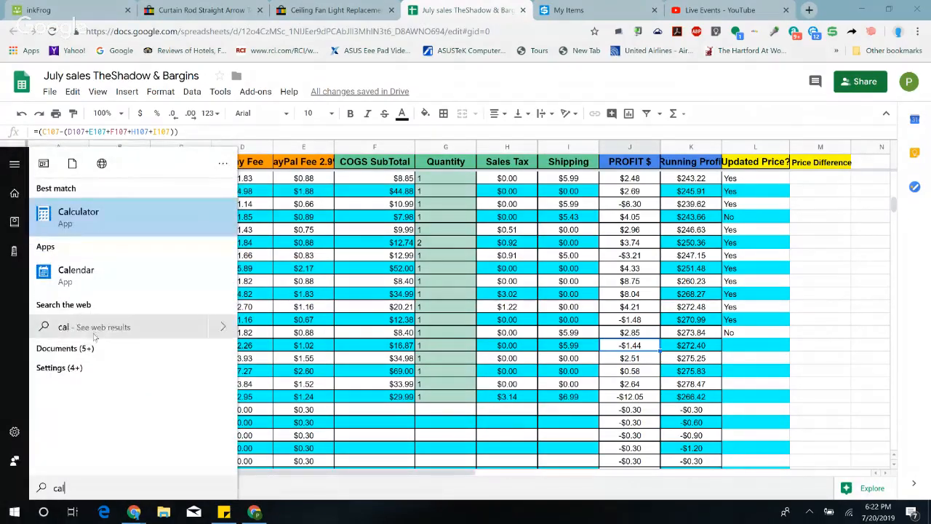
pyautogui.click(102, 219)
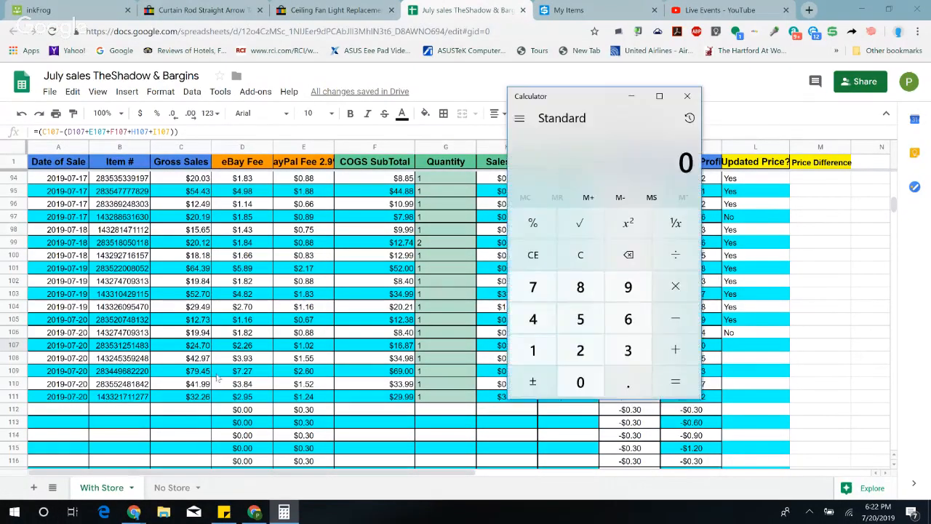
pyautogui.moveTo(590, 96); pyautogui.dragTo(194, 82)
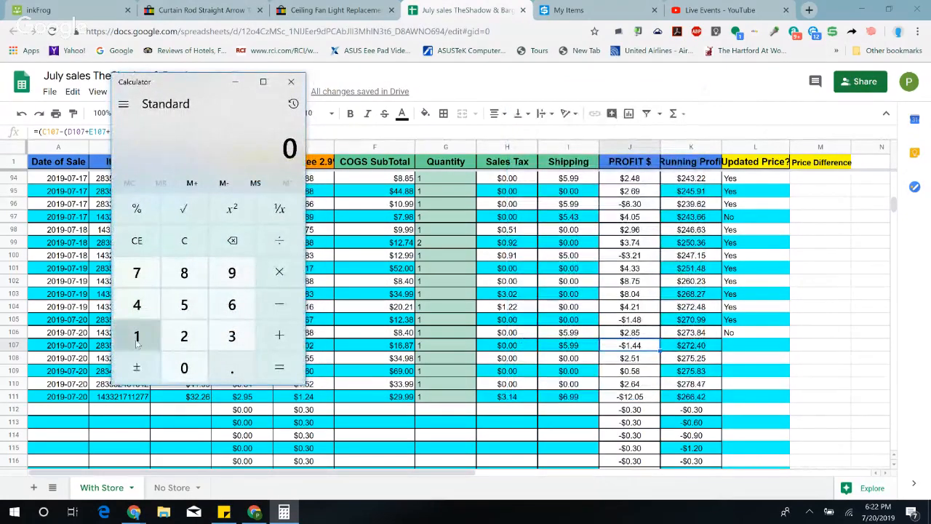
# Step: Multiply 1.50 by 3 in Calculator and move its window clear of the sales sheet's first columns
pyautogui.click(137, 337)
pyautogui.click(230, 369)
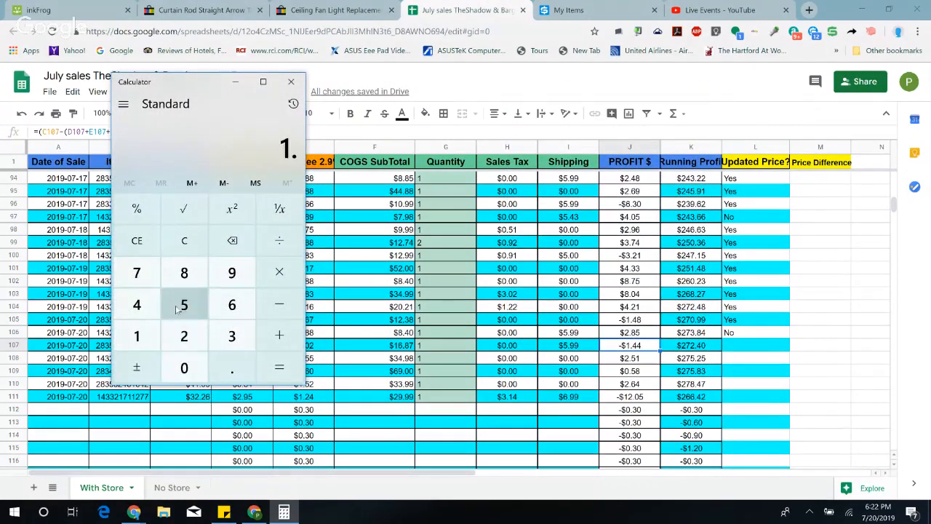
pyautogui.click(182, 304)
pyautogui.click(183, 367)
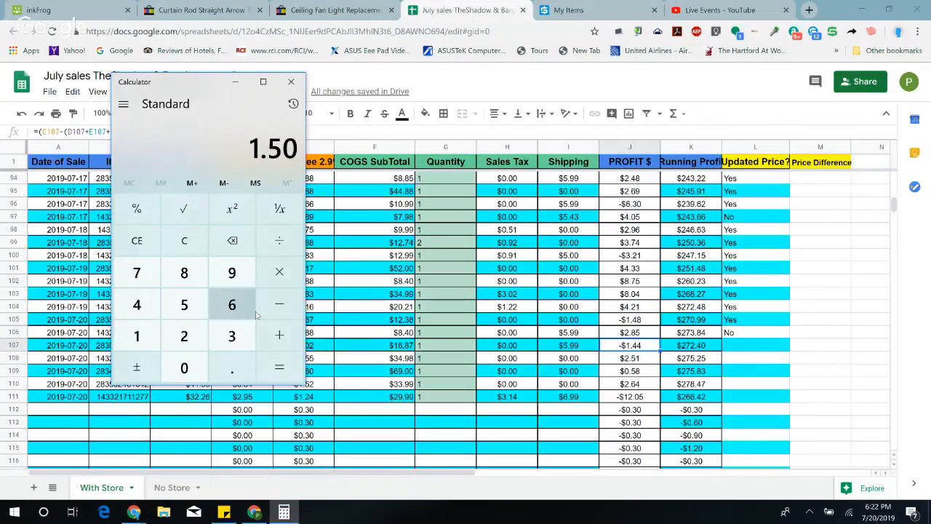
pyautogui.click(282, 280)
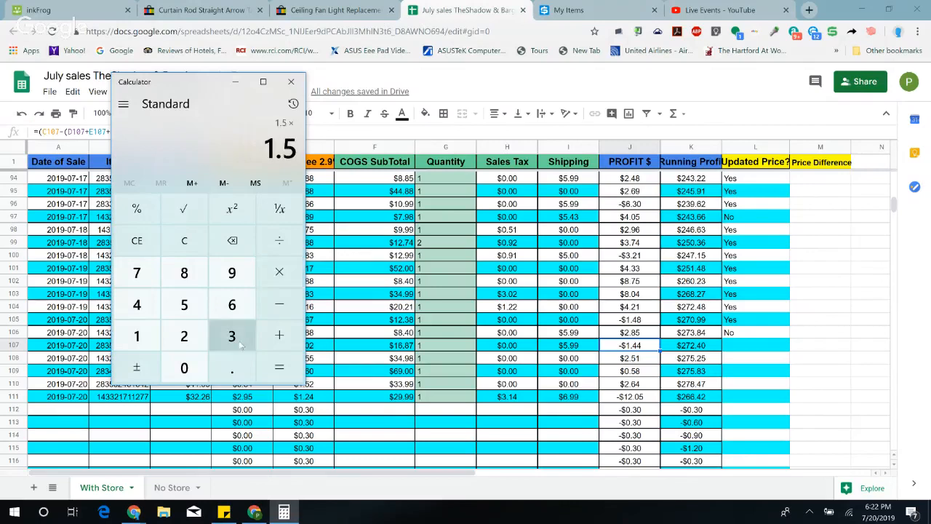
pyautogui.click(240, 345)
pyautogui.click(288, 372)
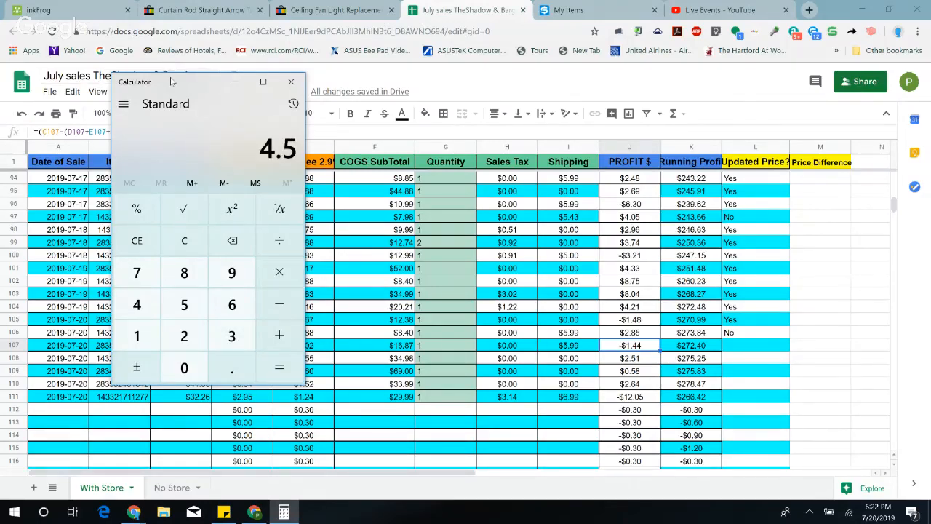
pyautogui.moveTo(171, 81); pyautogui.dragTo(603, 105)
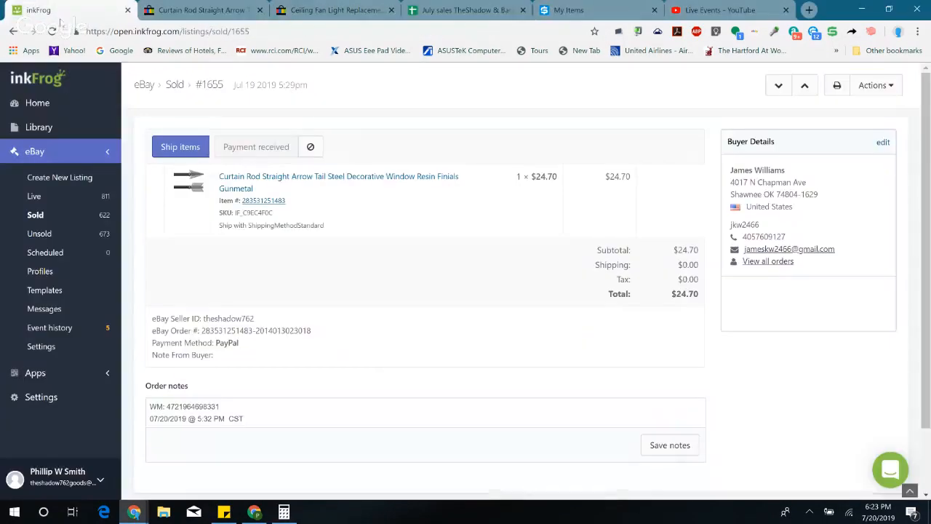
# Step: Open the curtain rod's listing for editing from its sold order in inkFrog and review its item description and features
pyautogui.click(67, 12)
pyautogui.click(276, 179)
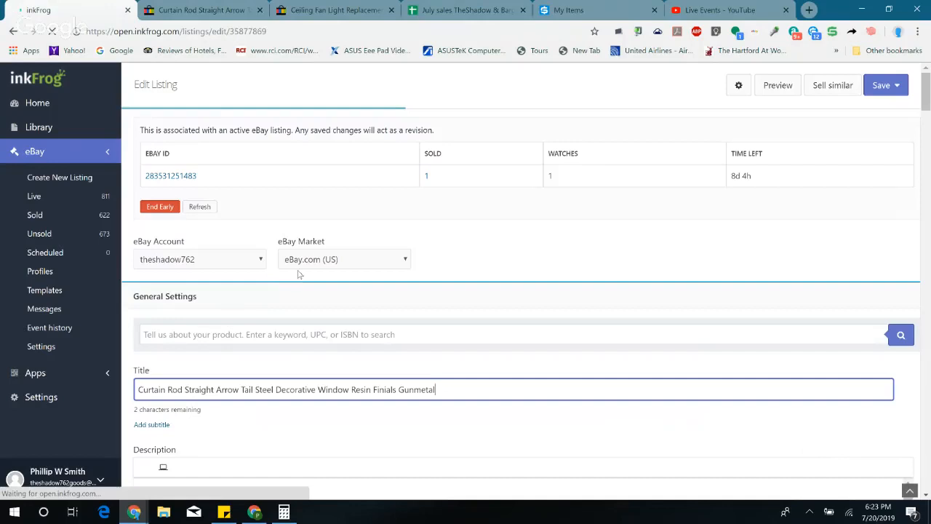
pyautogui.scroll(-7, 210, 268)
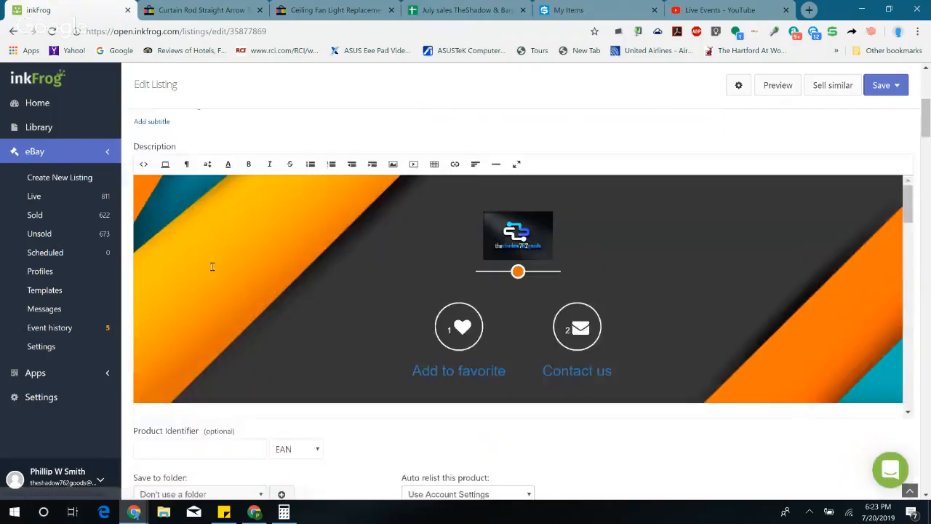
pyautogui.scroll(3, 354, 242)
pyautogui.scroll(-7, 355, 243)
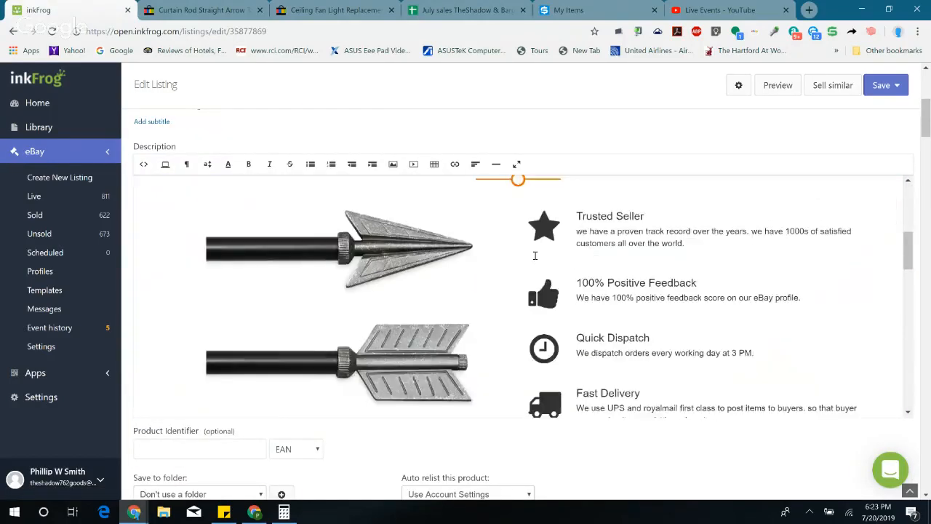
pyautogui.scroll(-3, 526, 263)
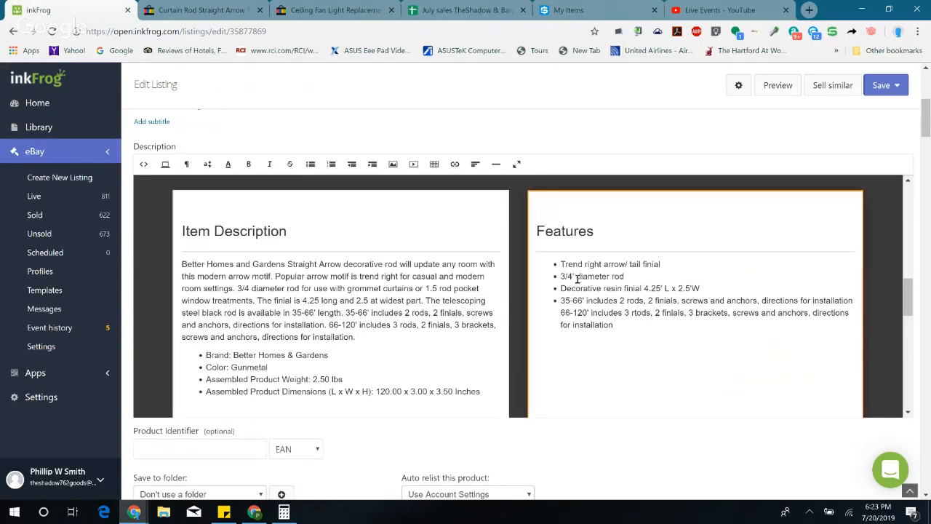
pyautogui.scroll(-3, 291, 291)
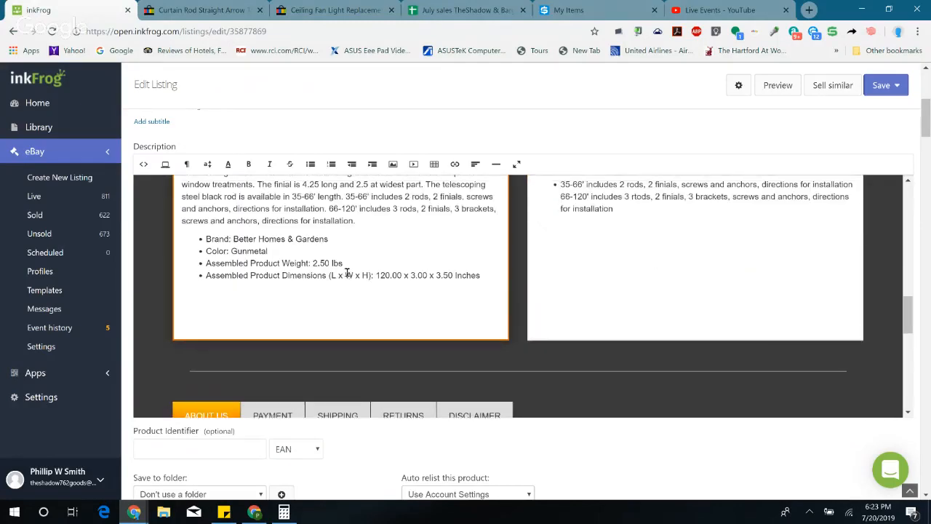
pyautogui.scroll(3, 349, 275)
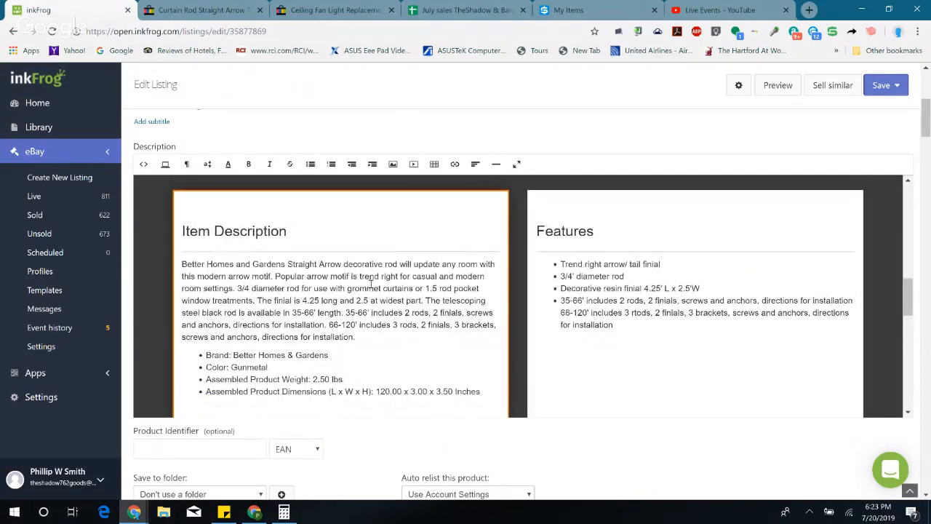
pyautogui.scroll(-10, 371, 291)
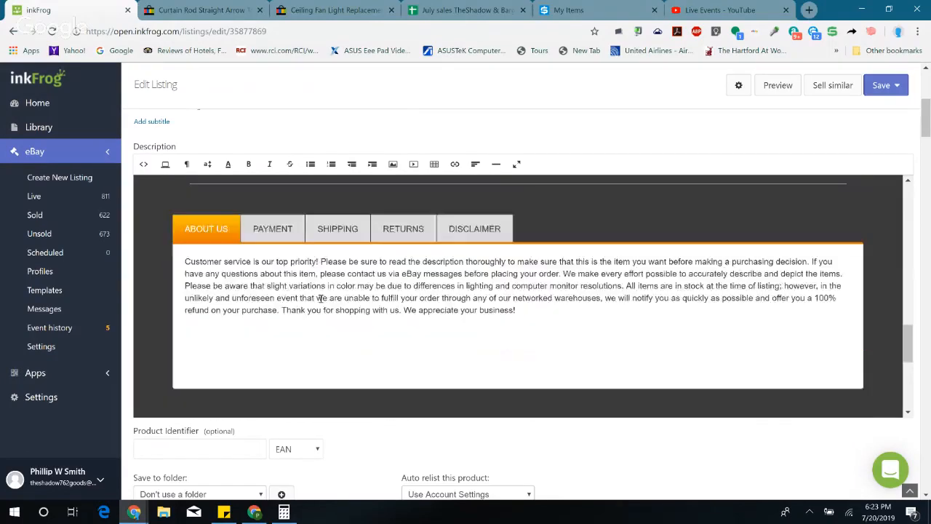
# Step: Locate the listing's price and quantity fields and compare the price with row 107's gross sale in the July sales sheet
pyautogui.scroll(-10, 371, 337)
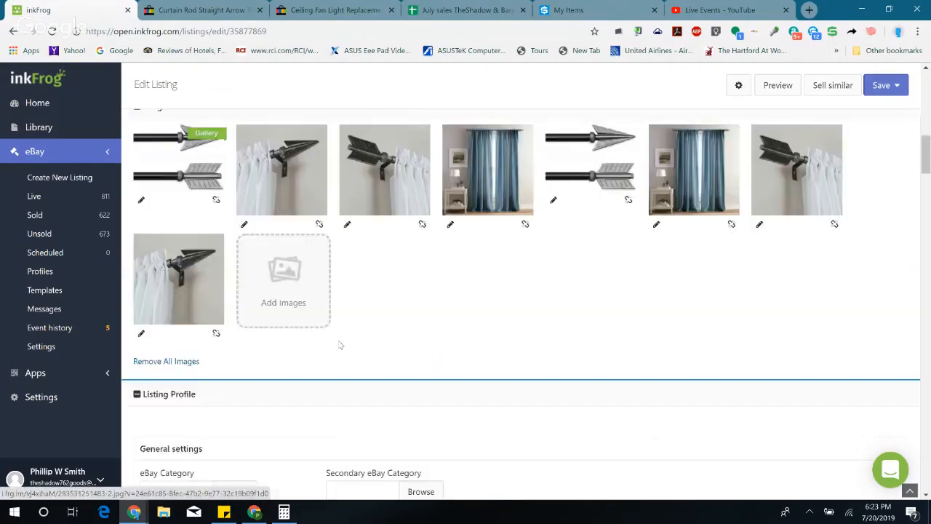
pyautogui.scroll(-5, 342, 340)
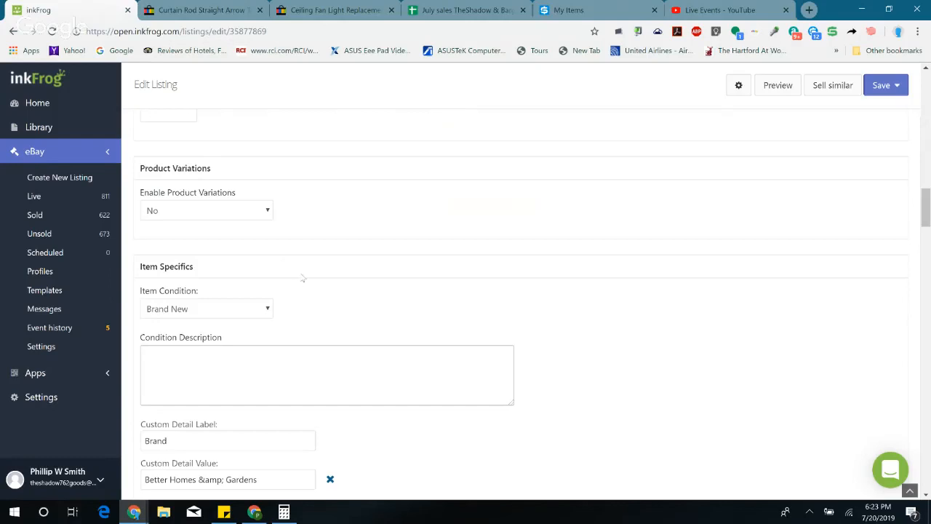
pyautogui.scroll(-2, 303, 277)
pyautogui.scroll(-12, 301, 274)
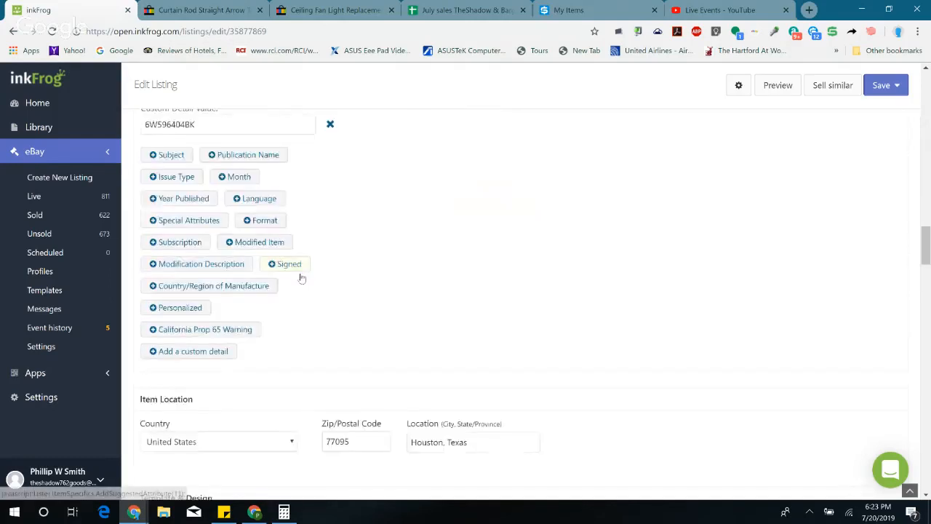
pyautogui.scroll(-5, 303, 277)
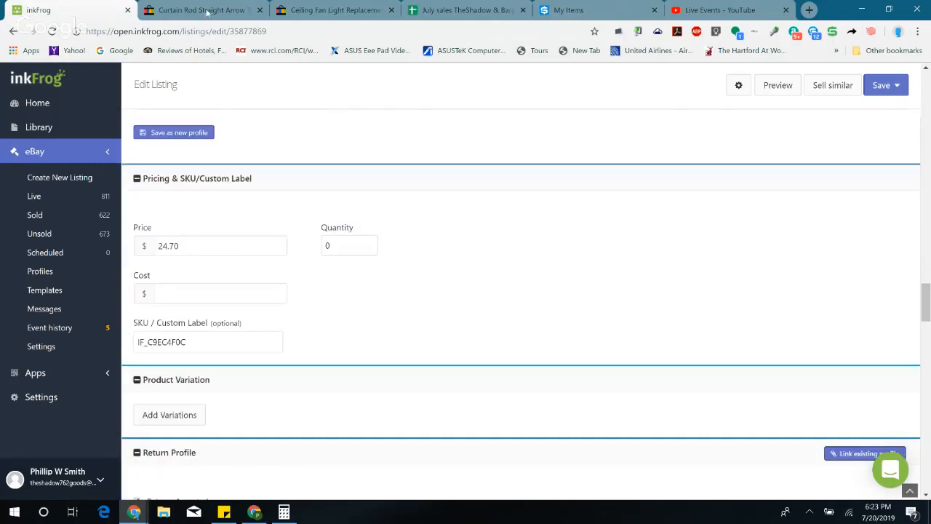
pyautogui.click(479, 13)
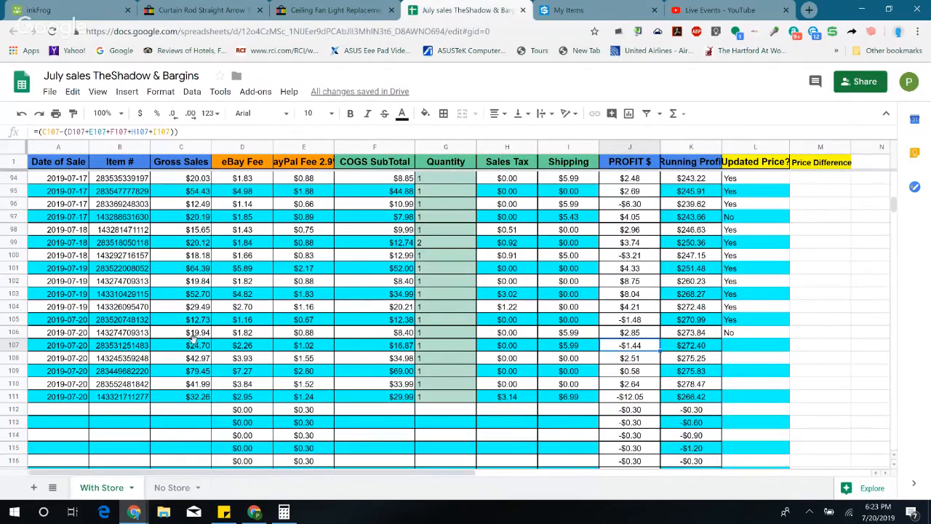
pyautogui.click(69, 10)
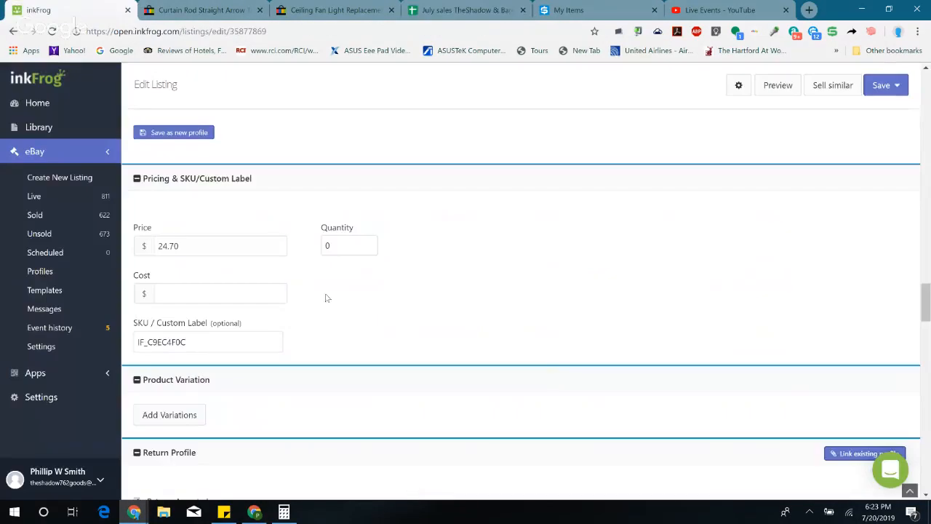
# Step: In Calculator, add the listing's current price of 24.70 to the 4.5 already calculated
pyautogui.click(284, 512)
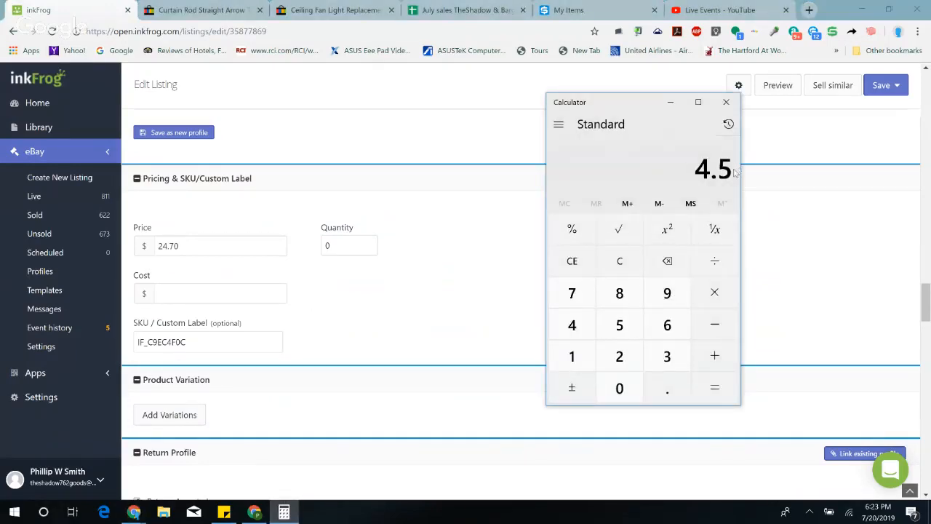
pyautogui.click(714, 354)
pyautogui.click(618, 355)
pyautogui.click(571, 324)
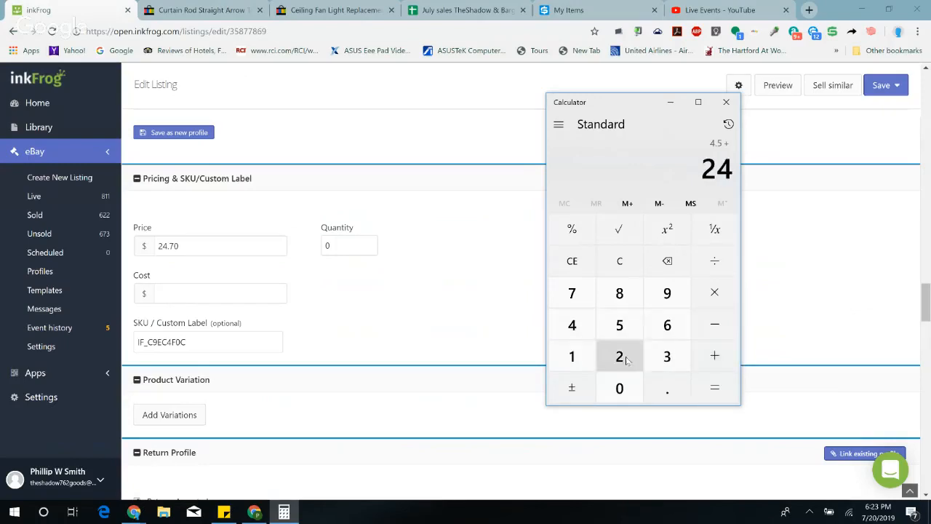
pyautogui.click(658, 388)
pyautogui.click(571, 293)
pyautogui.click(619, 387)
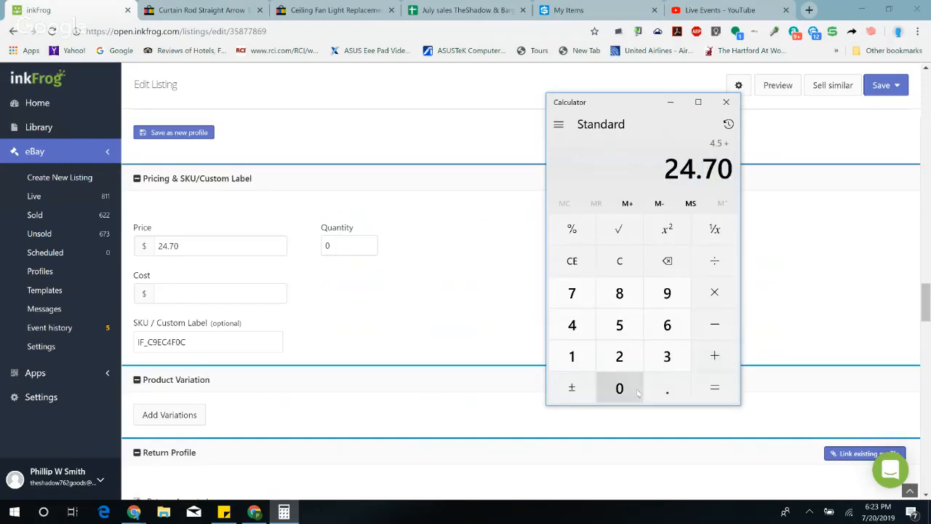
pyautogui.click(714, 383)
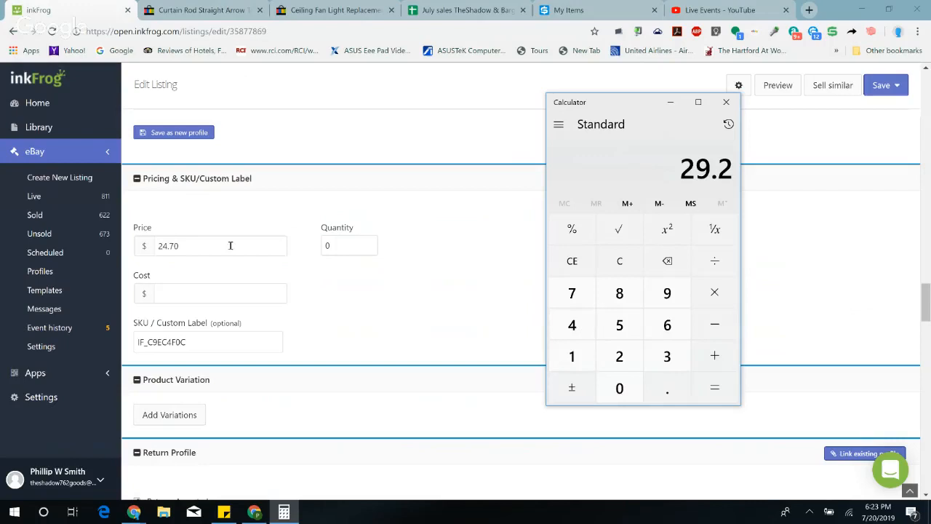
# Step: Set the curtain rod listing's price to $29.20 and its quantity to 2
pyautogui.moveTo(218, 246); pyautogui.dragTo(133, 246)
pyautogui.write('29')
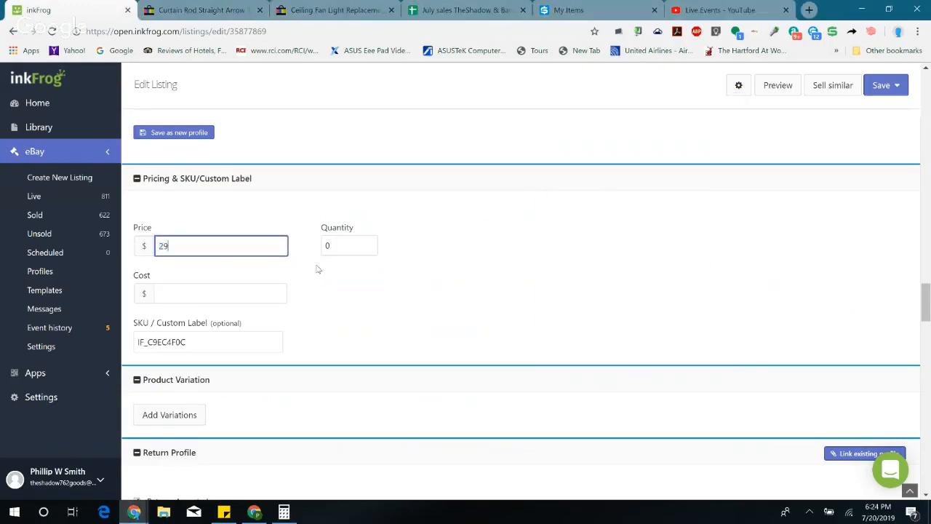
pyautogui.press('Tab')
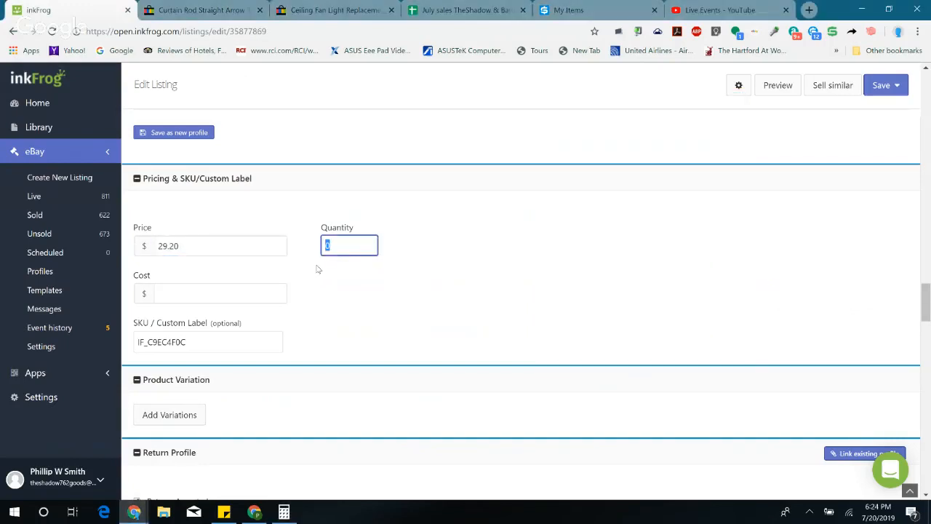
pyautogui.write('2')
# Step: Set the listing's tax to Texas at 8.25% in the payment profile, then save and revise the listing
pyautogui.scroll(-10, 357, 272)
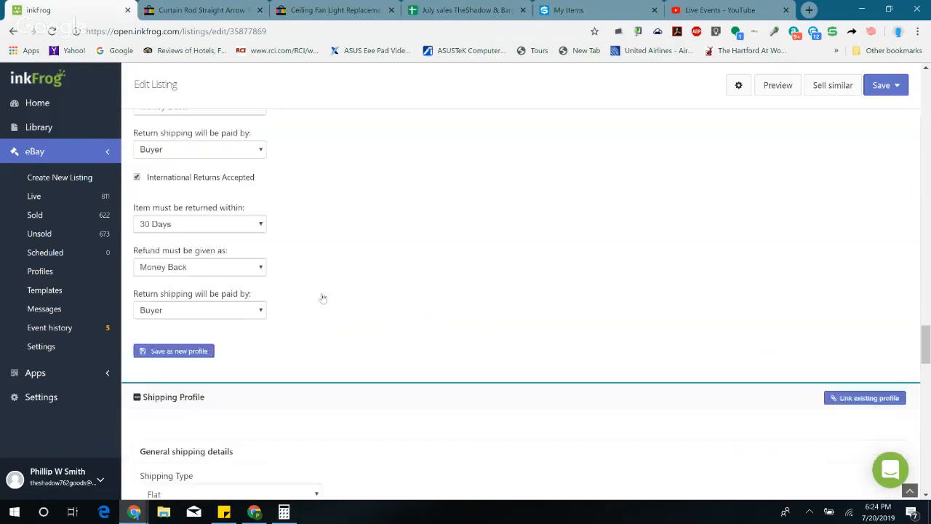
pyautogui.scroll(-5, 300, 284)
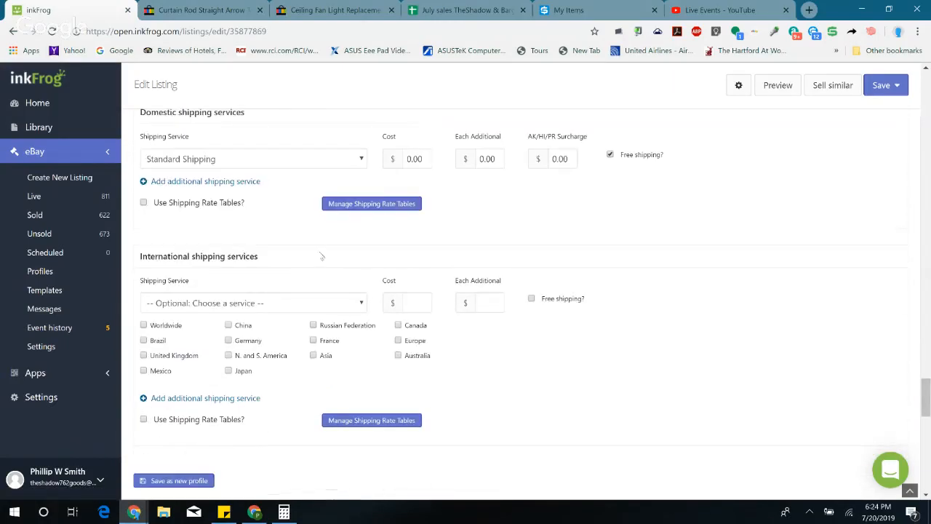
pyautogui.scroll(-5, 317, 248)
pyautogui.scroll(-3, 359, 250)
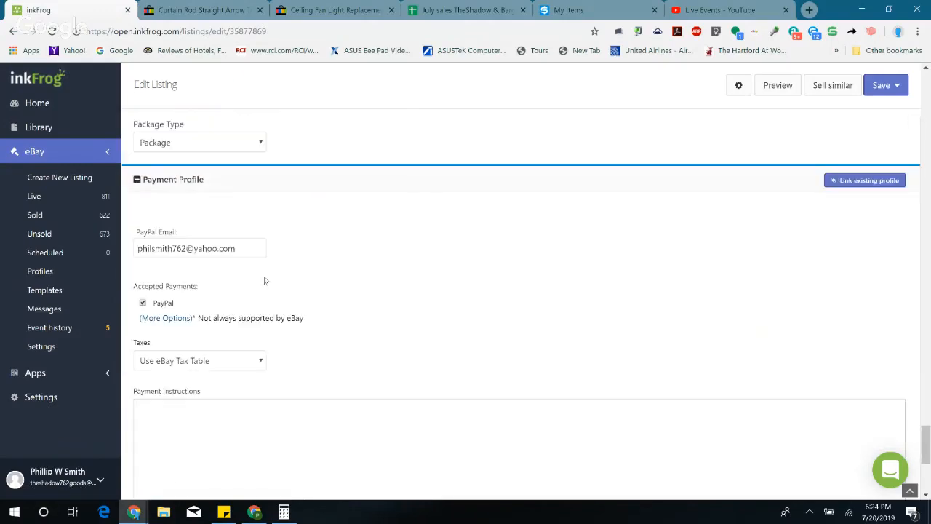
pyautogui.click(217, 360)
pyautogui.scroll(-10, 211, 200)
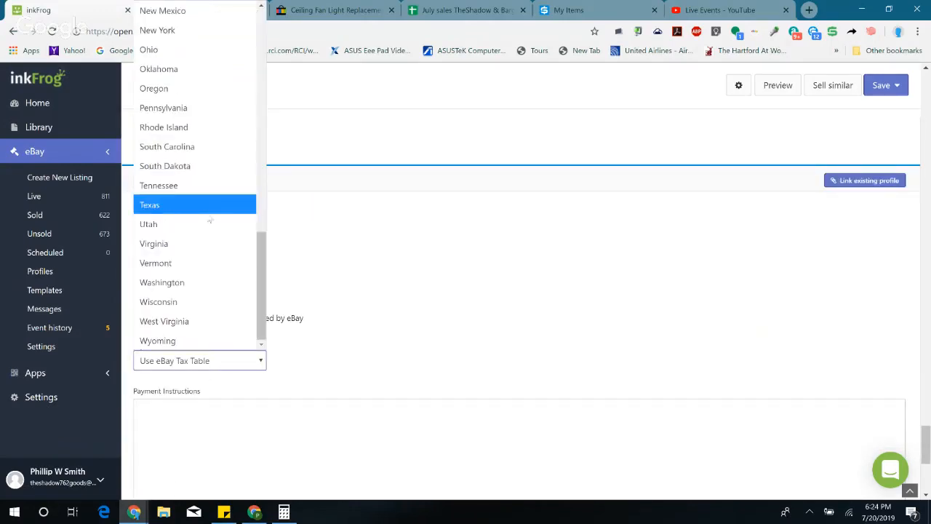
pyautogui.click(207, 217)
pyautogui.doubleClick(279, 360)
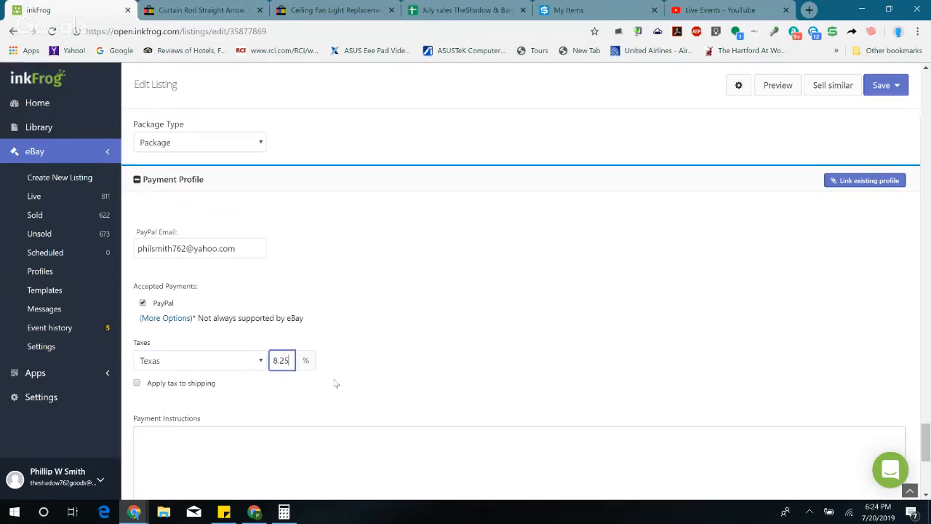
pyautogui.click(645, 285)
pyautogui.scroll(-1, 781, 235)
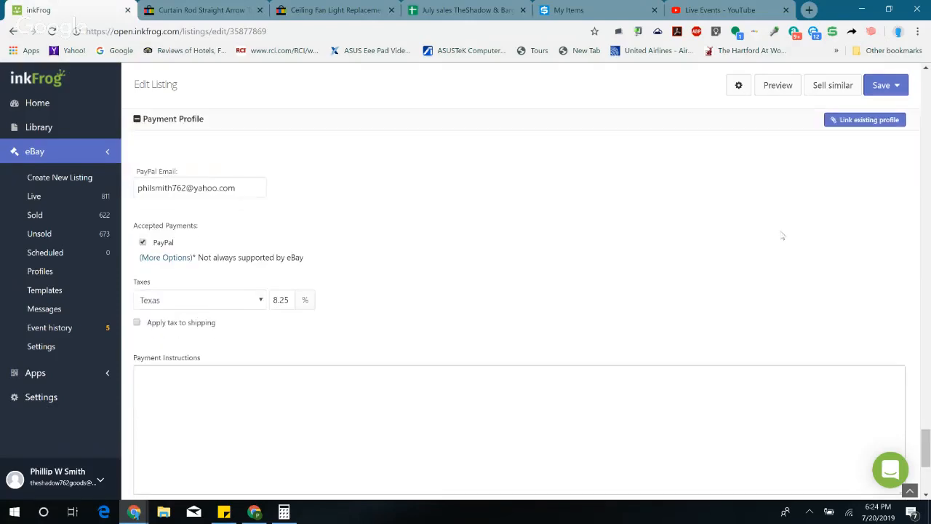
pyautogui.click(897, 86)
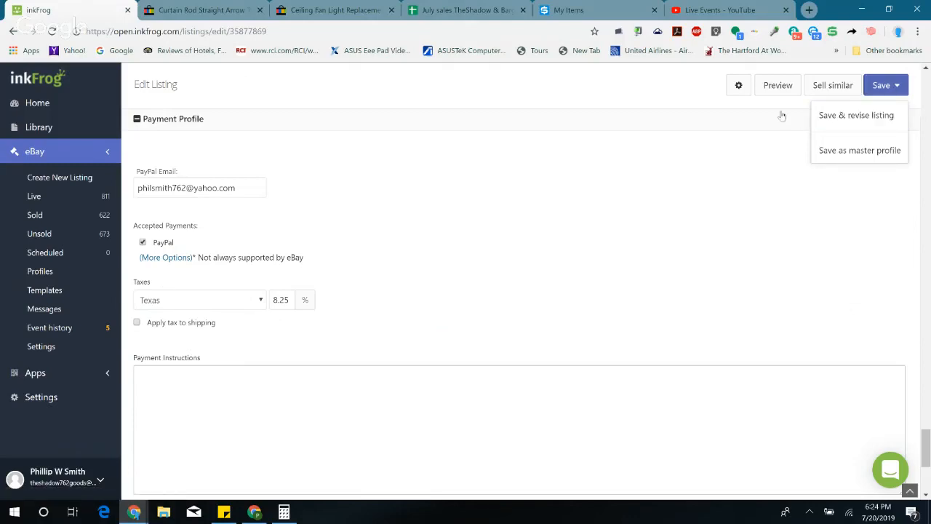
pyautogui.click(827, 116)
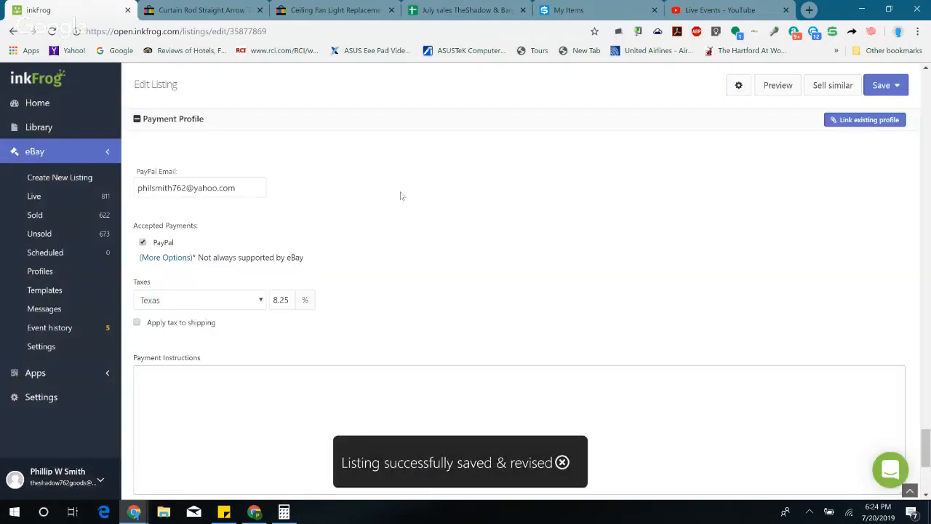
# Step: Open the revised curtain rod listing's eBay page and check its price and available quantity
pyautogui.scroll(20, 342, 211)
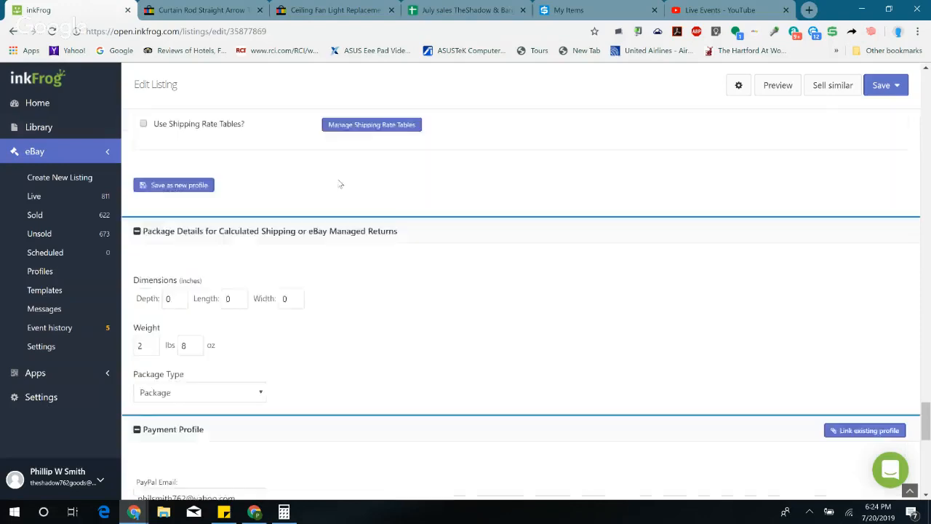
pyautogui.scroll(15, 330, 200)
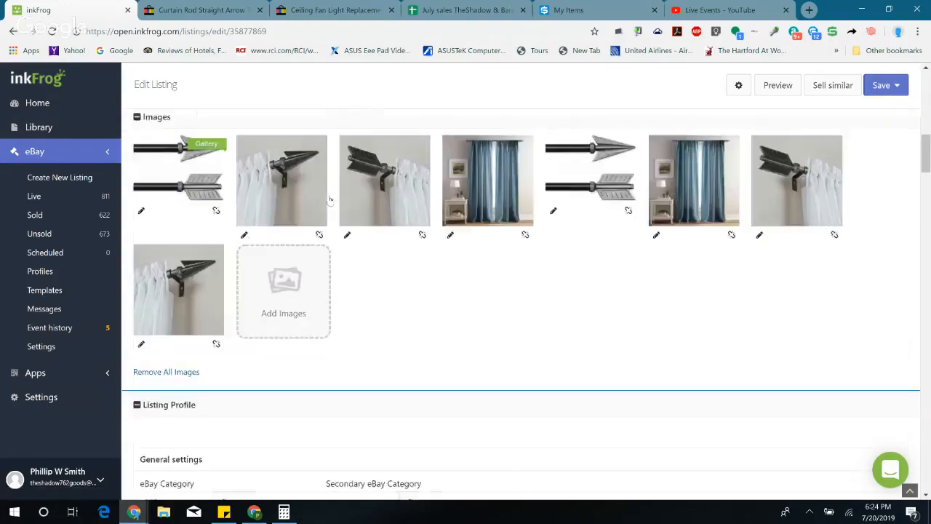
pyautogui.click(190, 178)
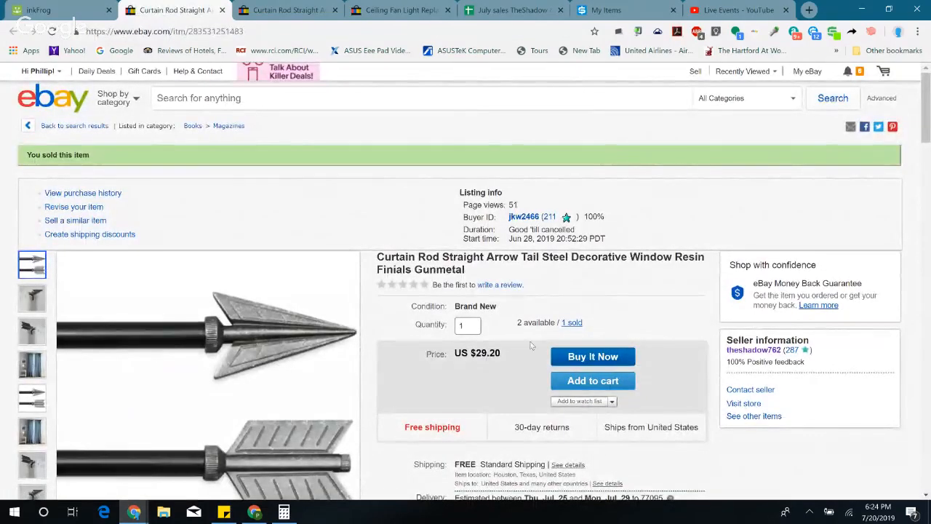
pyautogui.moveTo(542, 320); pyautogui.dragTo(554, 322)
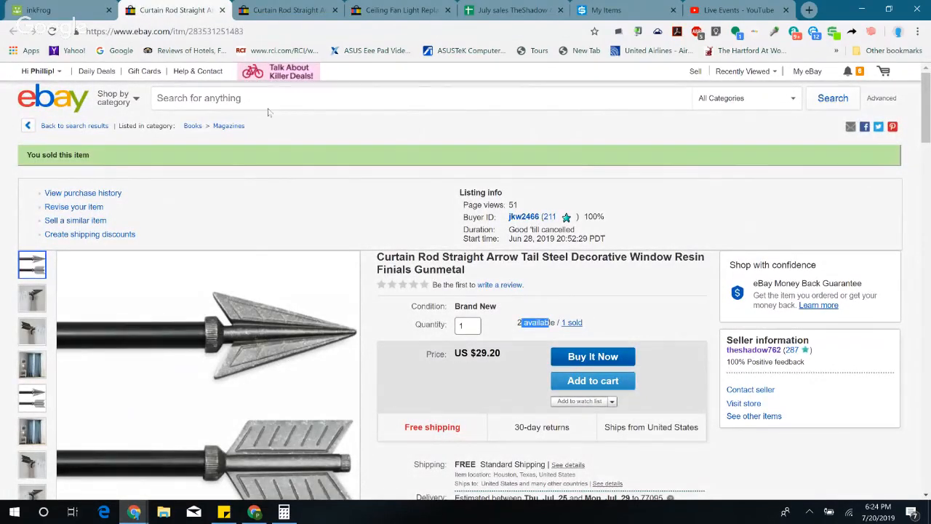
# Step: Close both curtain rod eBay pages and the ceiling fan light page, returning to the July sales sheet
pyautogui.click(222, 9)
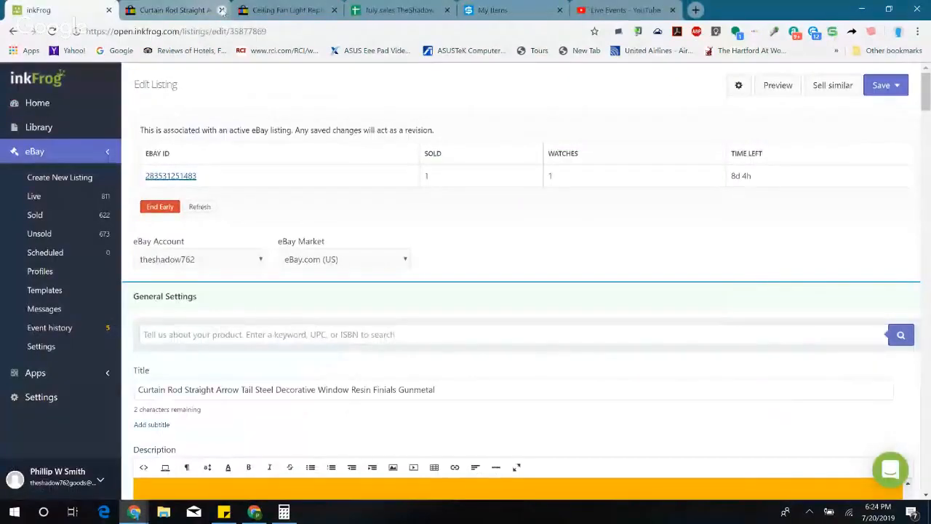
pyautogui.click(217, 11)
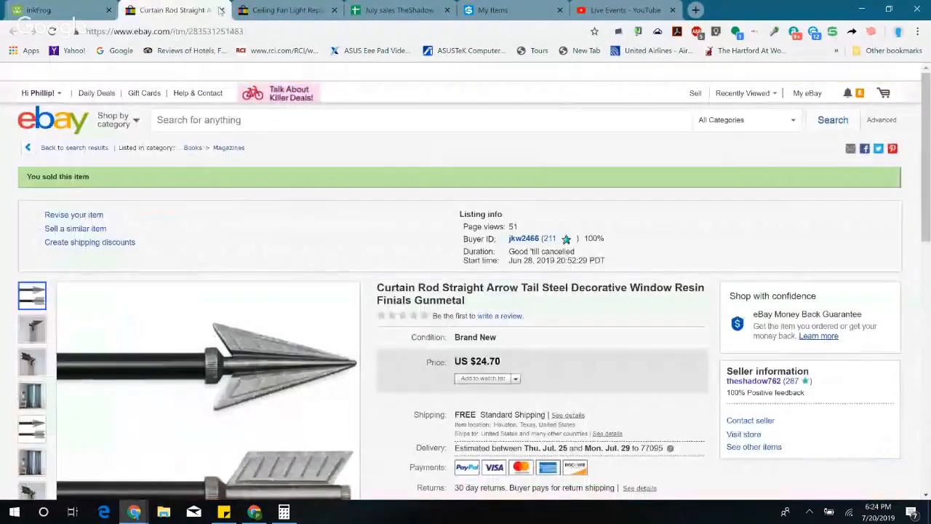
pyautogui.click(220, 11)
pyautogui.click(220, 10)
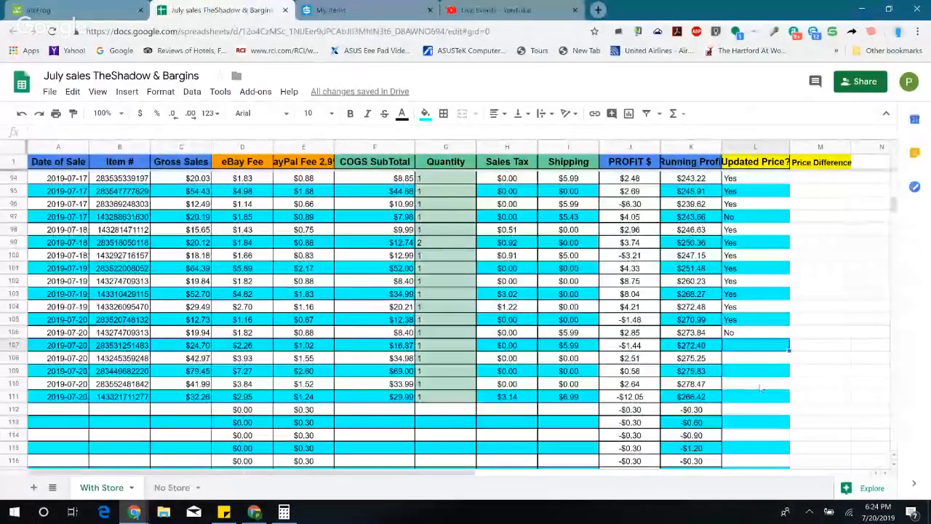
# Step: Enter Yes in row 107 of the July sales sheet's Updated Price? column
pyautogui.write('Yes')
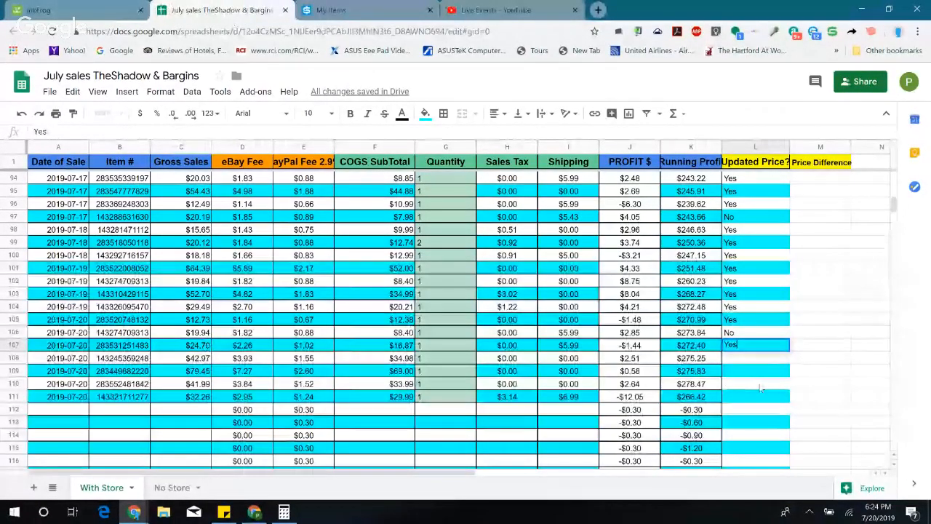
pyautogui.press('Return')
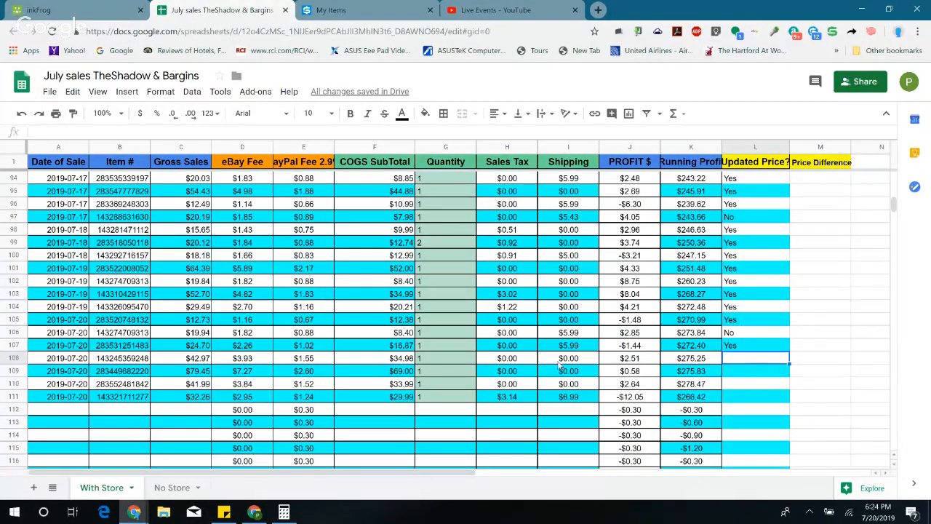
# Step: Find row 108's $42.97 sale among inkFrog's sold orders and open the copy paper item's eBay page
pyautogui.click(198, 362)
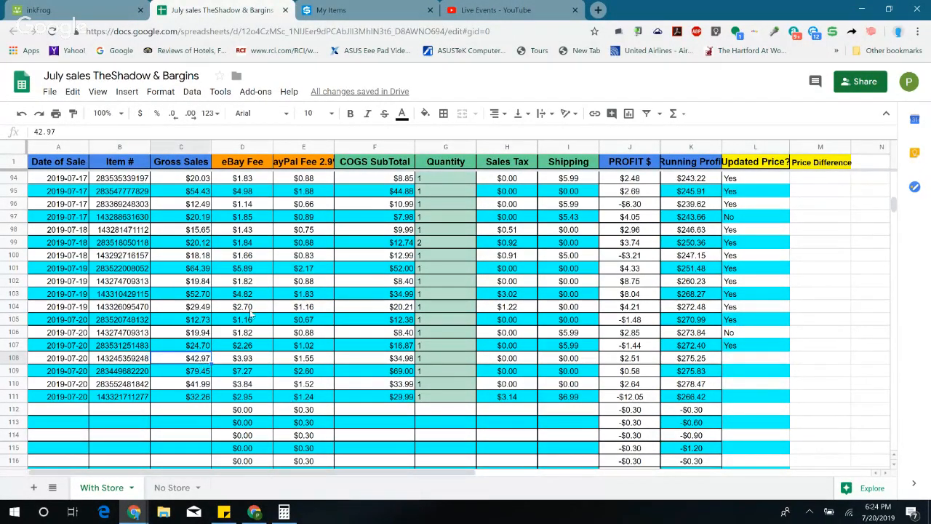
pyautogui.click(81, 10)
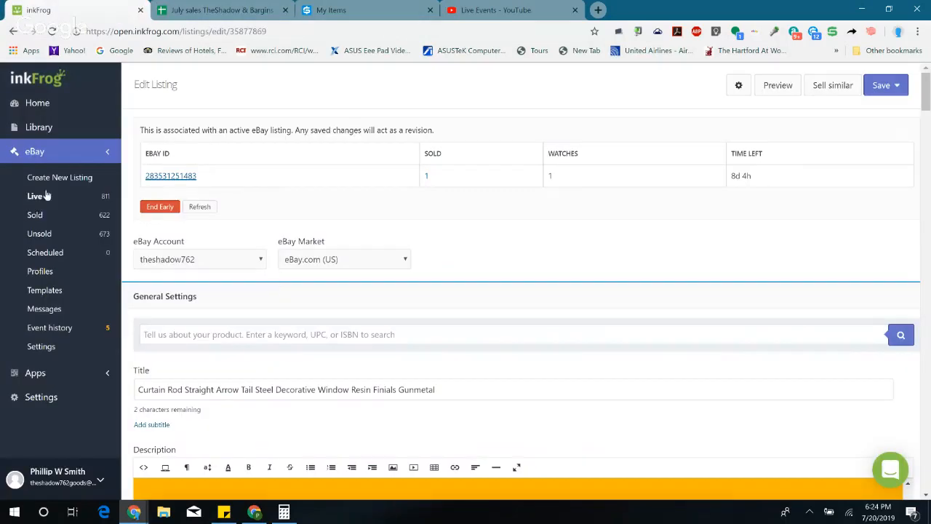
pyautogui.click(35, 215)
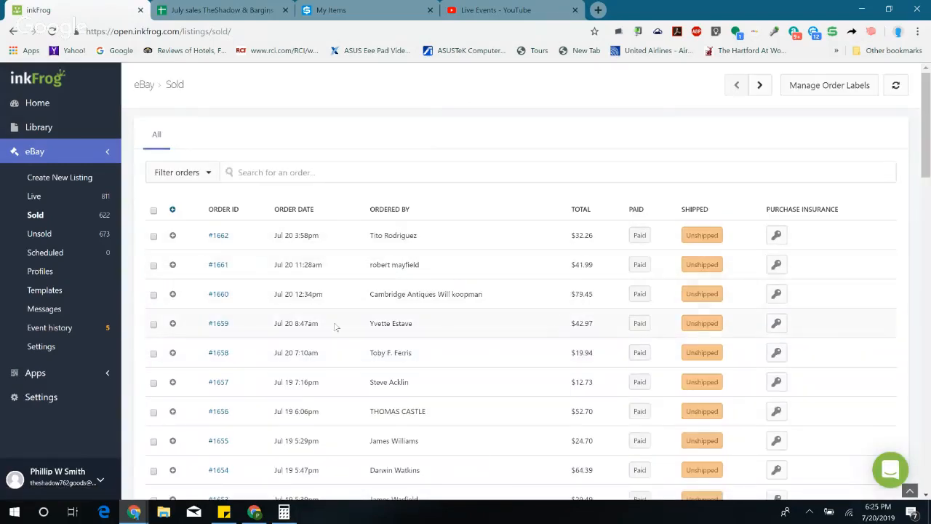
pyautogui.click(219, 323)
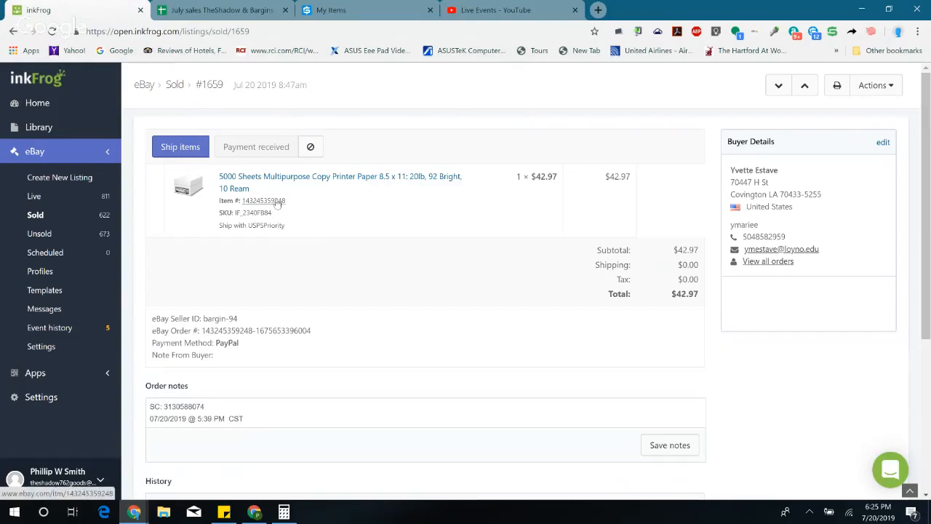
pyautogui.click(276, 201)
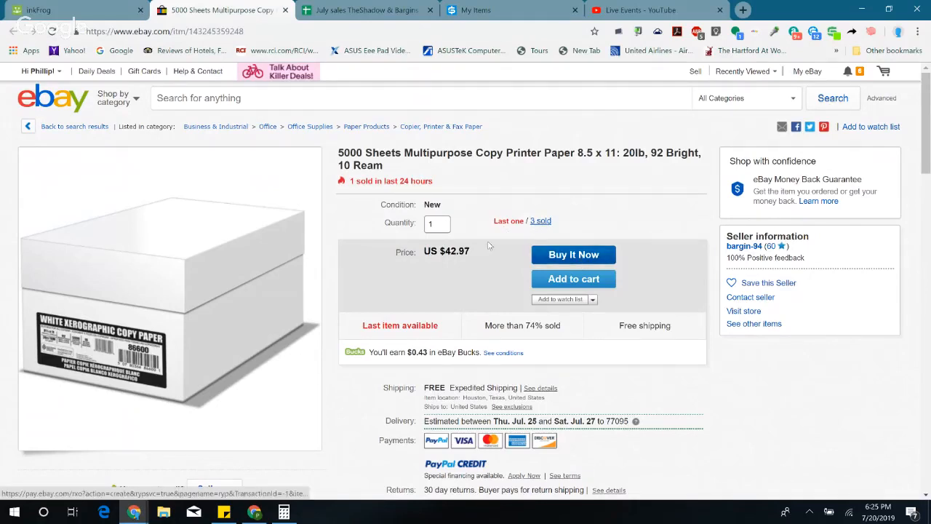
# Step: Check row 108's profit in the July sales sheet against the copy paper order in inkFrog
pyautogui.click(352, 5)
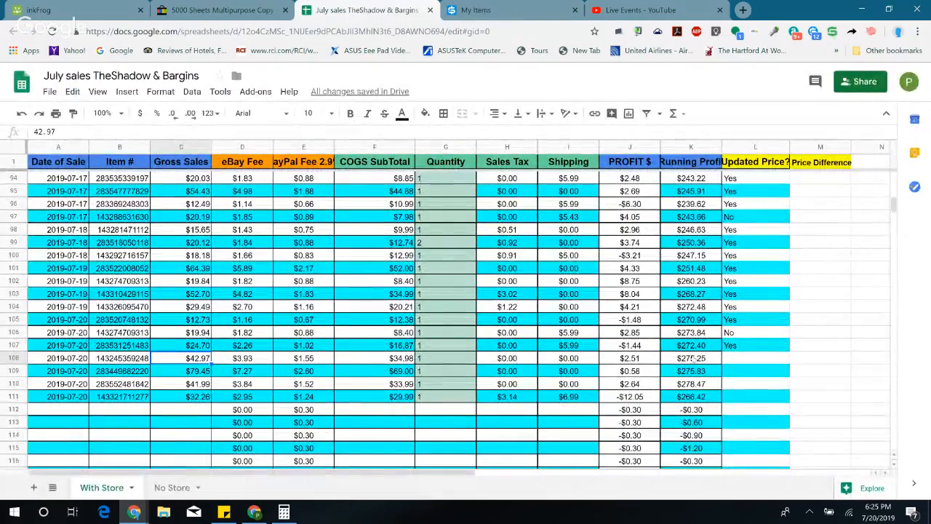
pyautogui.click(734, 357)
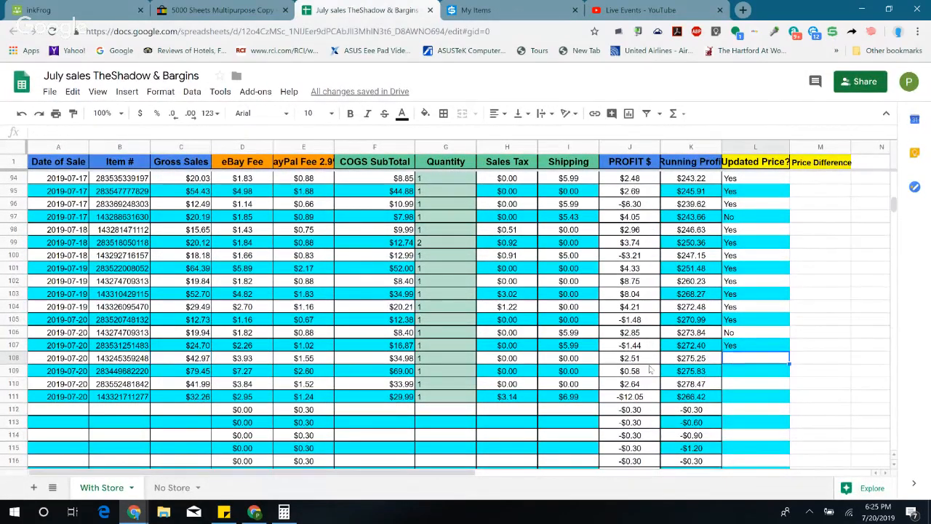
pyautogui.click(638, 360)
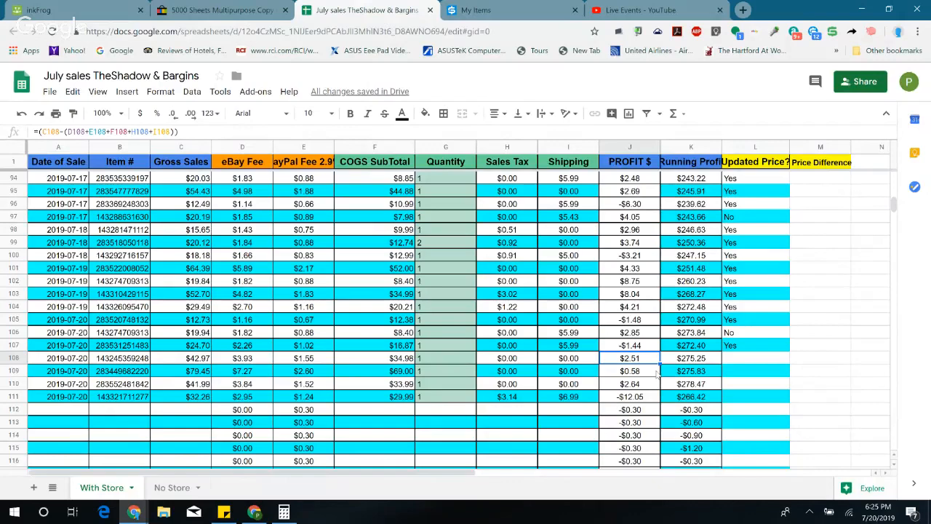
pyautogui.click(146, 10)
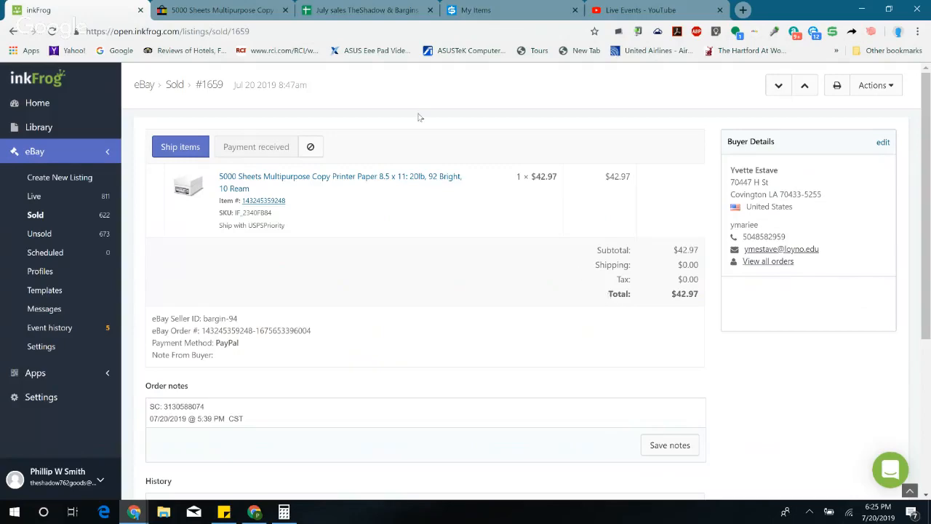
pyautogui.click(360, 10)
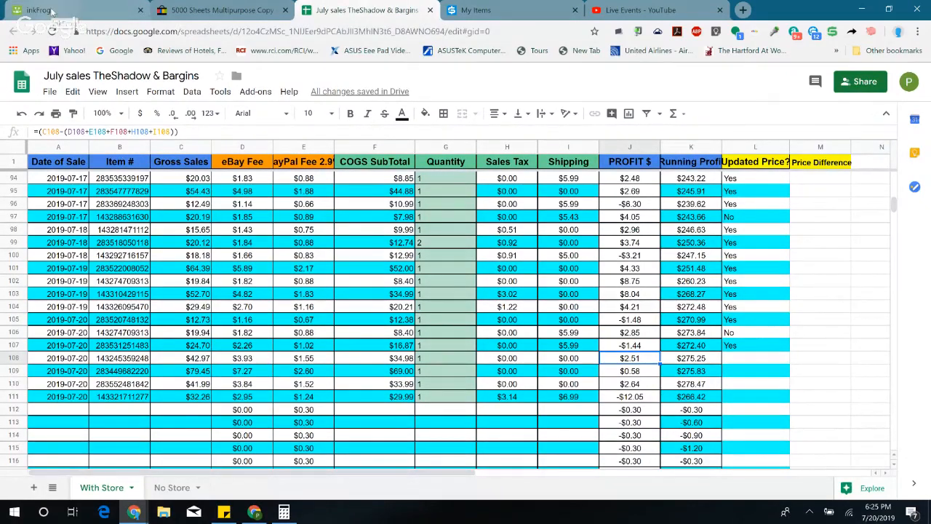
# Step: Open the 5000-sheet copy paper listing for editing from its inkFrog order and go to the pricing section
pyautogui.click(53, 10)
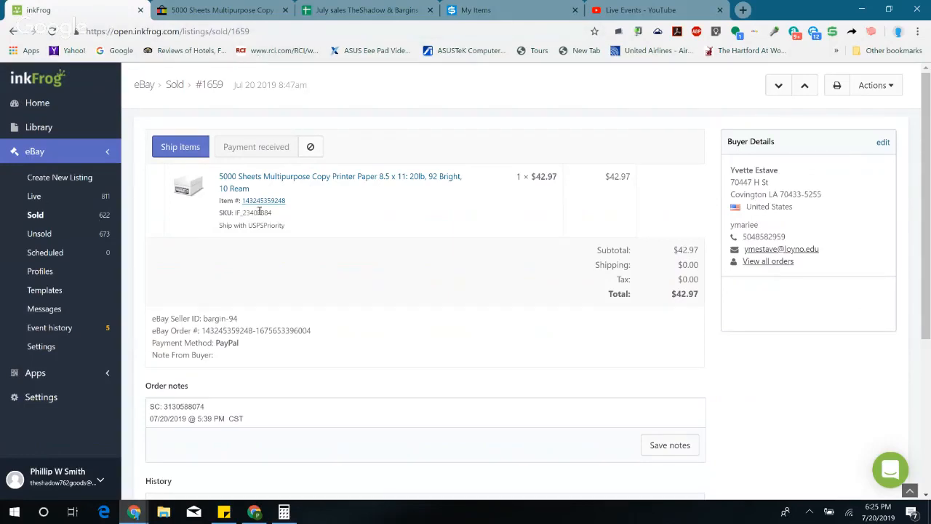
pyautogui.click(259, 179)
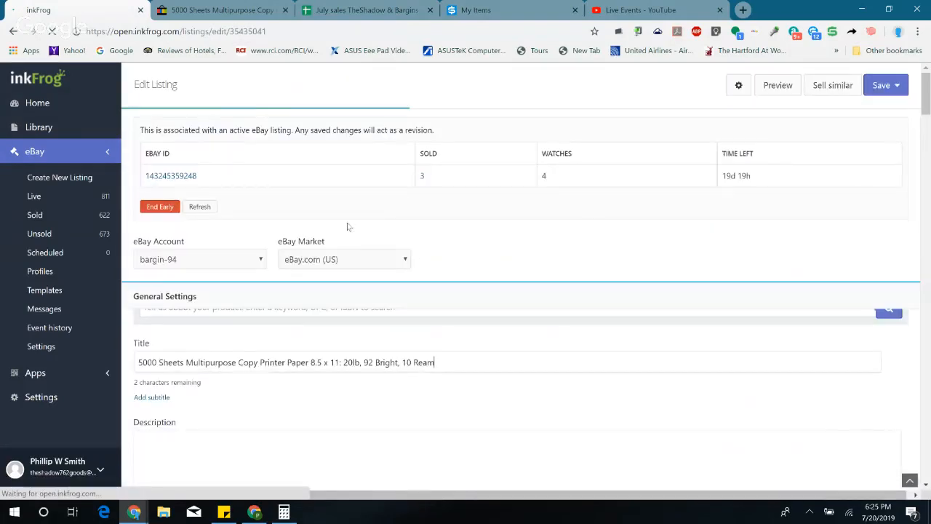
pyautogui.scroll(-4, 350, 228)
pyautogui.scroll(-4, 374, 240)
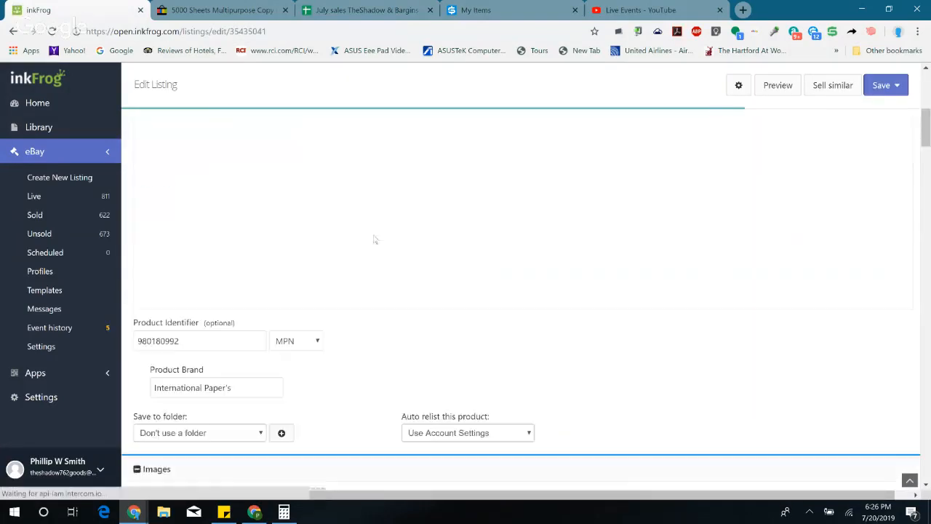
pyautogui.scroll(-7, 406, 234)
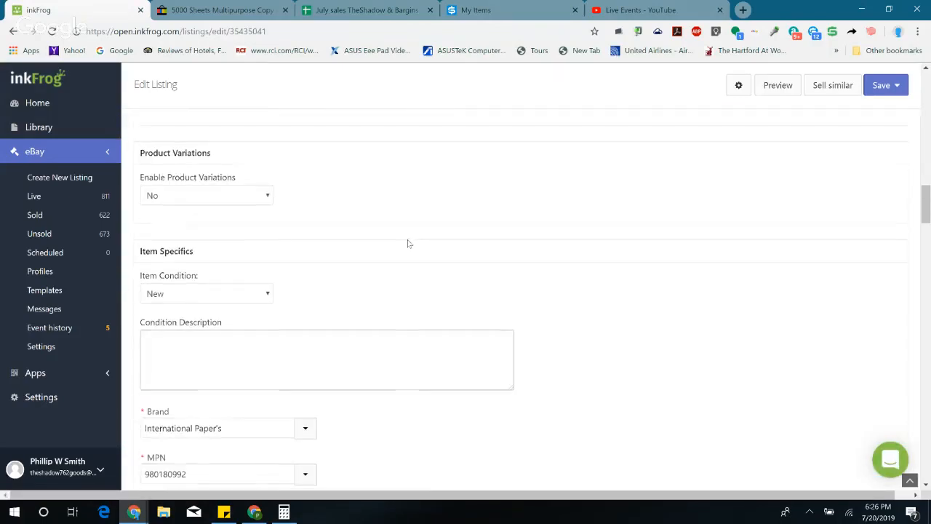
pyautogui.scroll(-3, 409, 243)
pyautogui.scroll(-3, 407, 244)
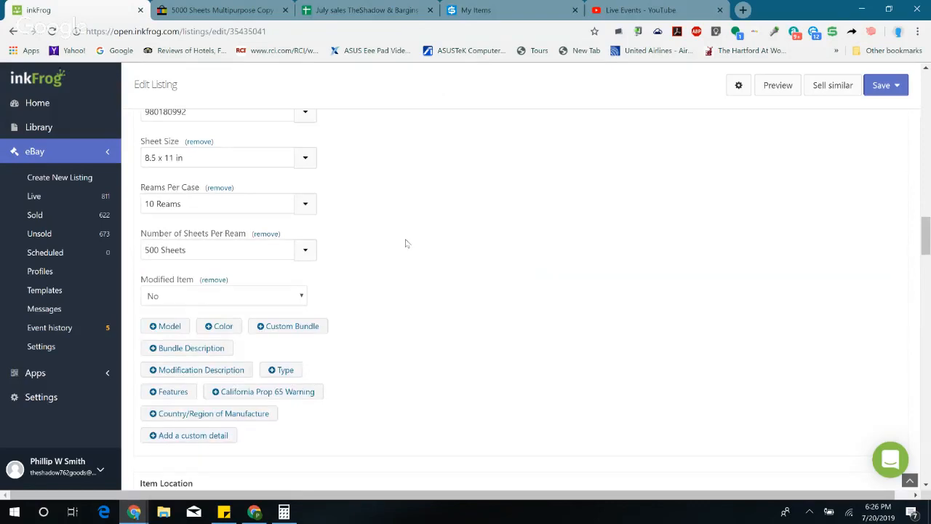
pyautogui.scroll(-8, 406, 243)
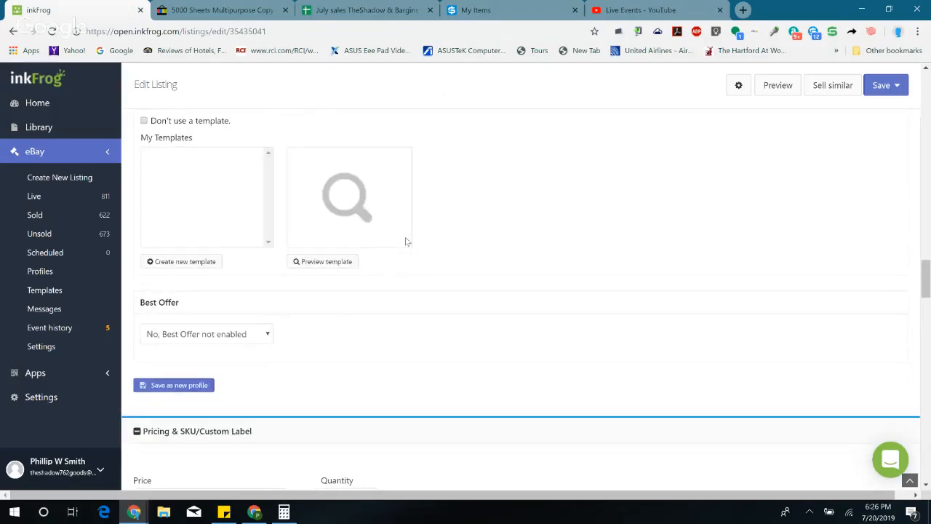
pyautogui.scroll(-3, 405, 241)
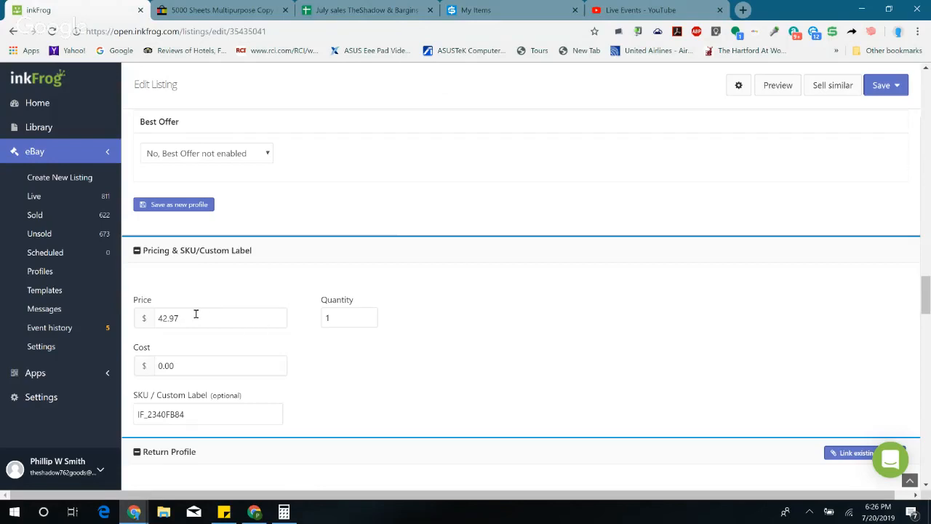
# Step: Calculate the copy paper's new price by adding 0.50 to 42.97 in Calculator, then close Calculator
pyautogui.click(284, 512)
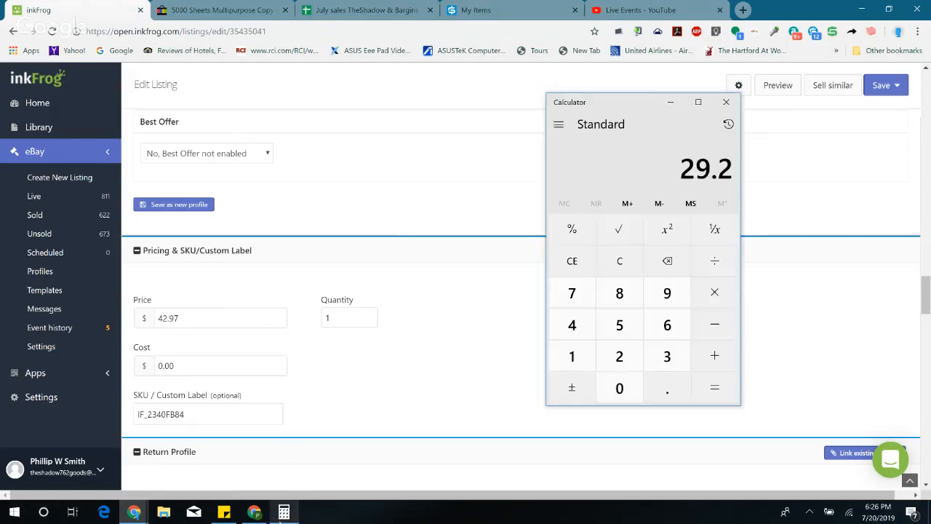
pyautogui.click(624, 269)
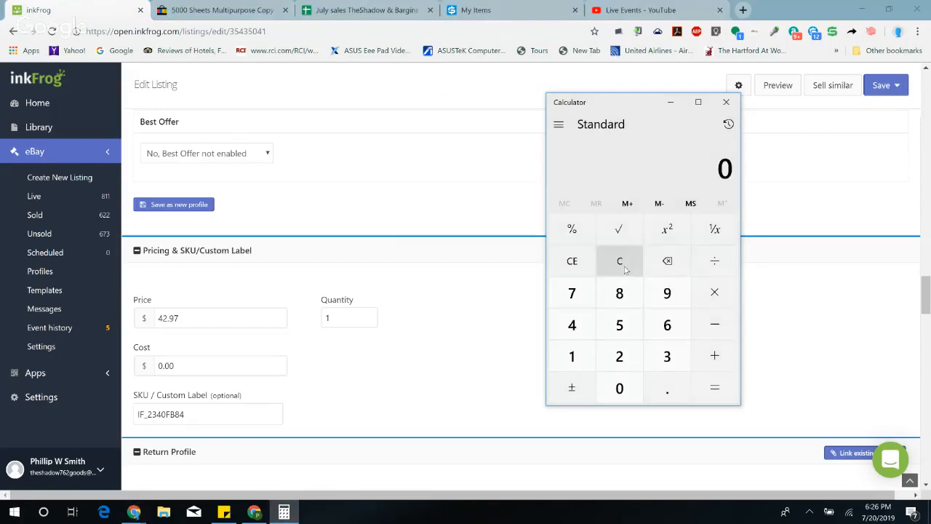
pyautogui.click(575, 326)
pyautogui.click(620, 356)
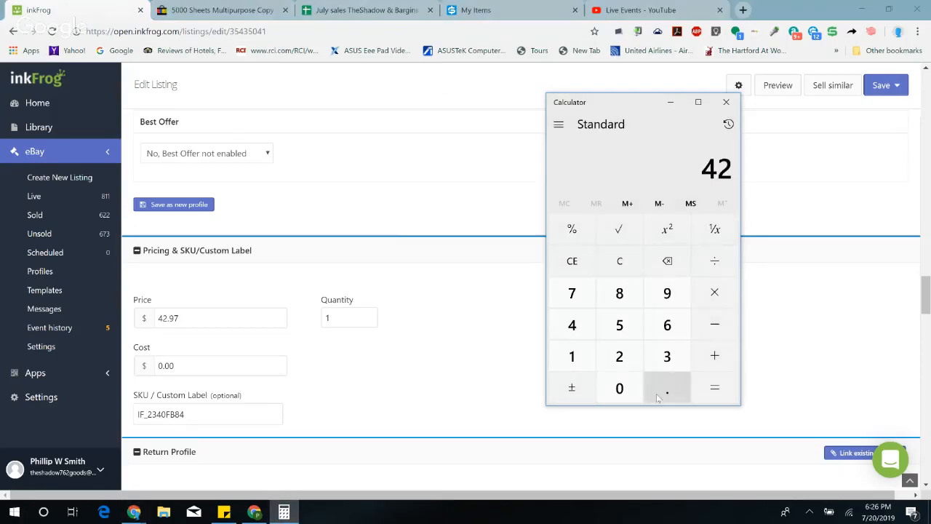
pyautogui.click(667, 388)
pyautogui.click(667, 293)
pyautogui.click(571, 292)
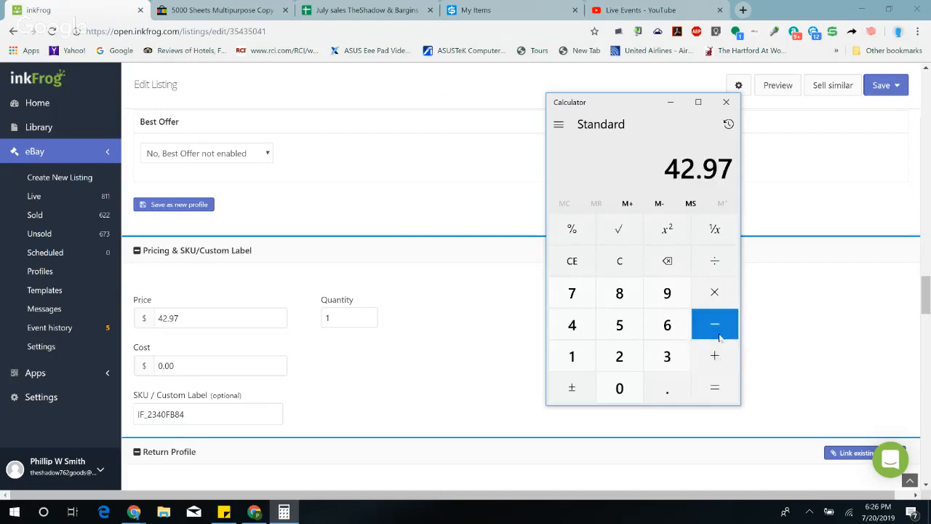
pyautogui.click(714, 355)
pyautogui.click(667, 387)
pyautogui.click(619, 325)
pyautogui.click(619, 387)
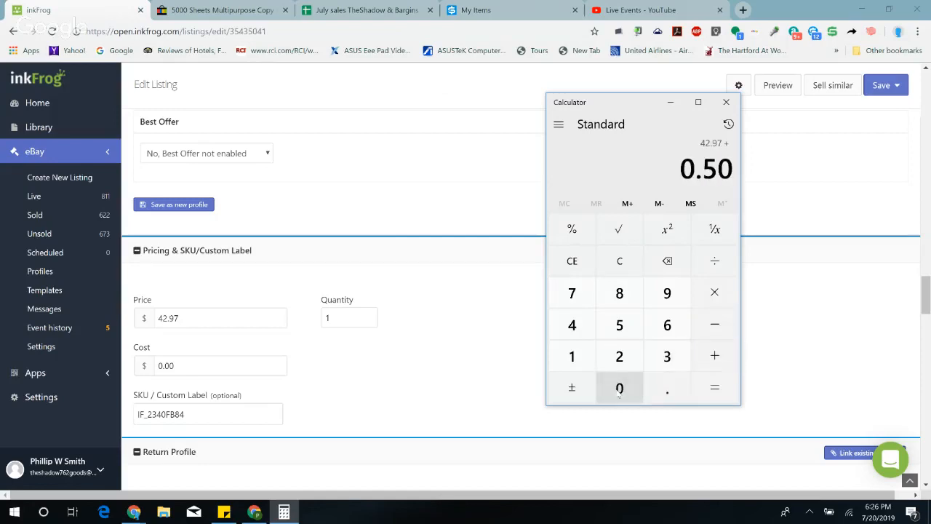
pyautogui.click(709, 387)
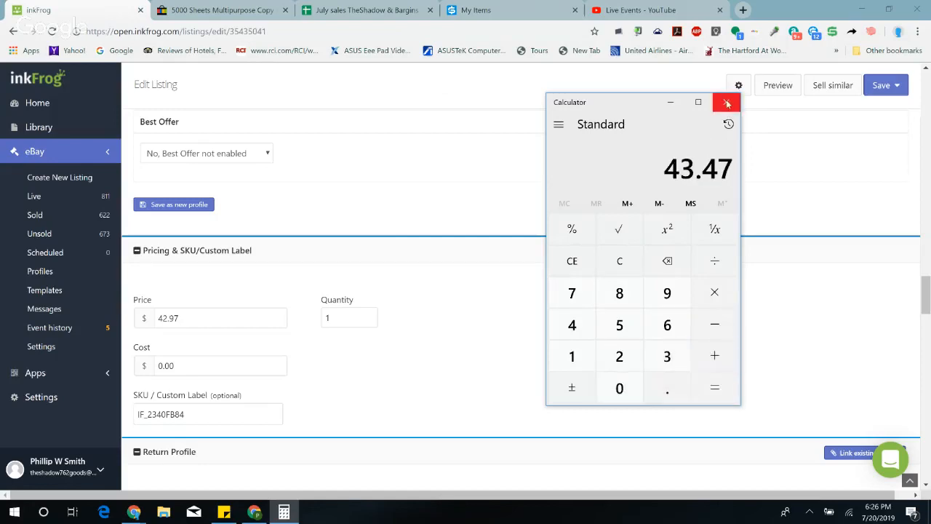
pyautogui.click(726, 103)
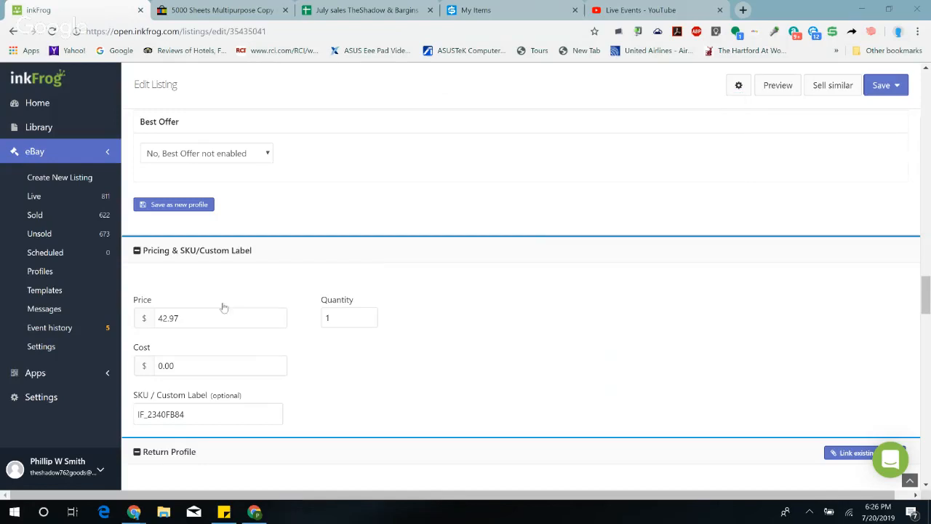
# Step: Set the copy paper listing's price to $43.47 and its quantity to 2, then save and revise the listing
pyautogui.doubleClick(185, 317)
pyautogui.write('43.')
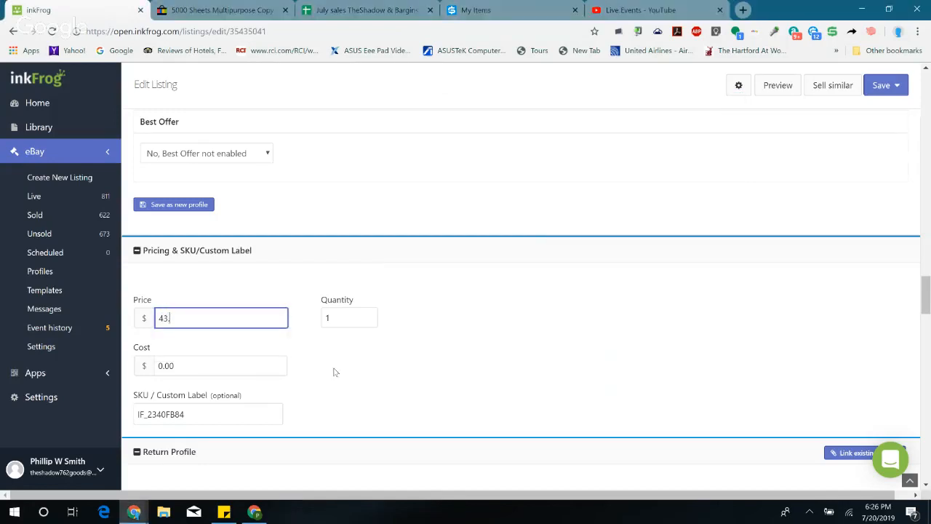
pyautogui.press('Tab')
pyautogui.scroll(-10, 409, 276)
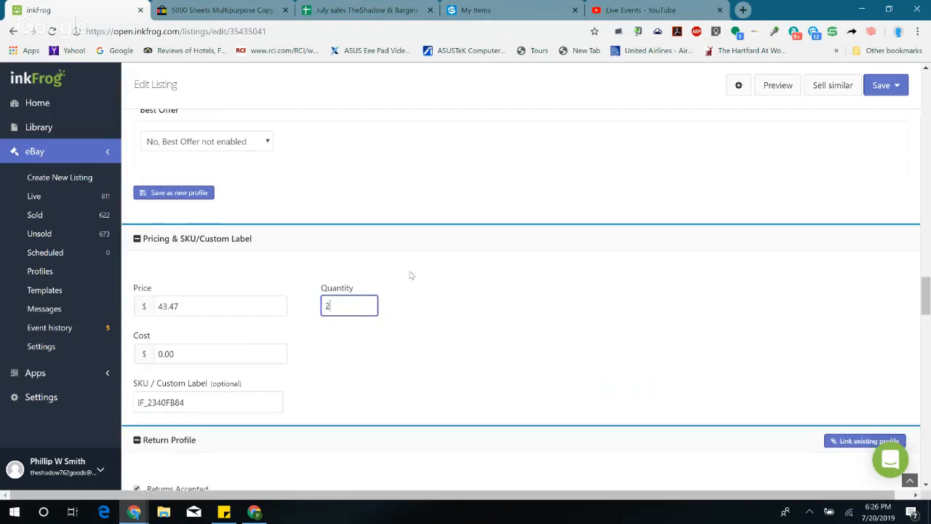
pyautogui.scroll(-10, 399, 291)
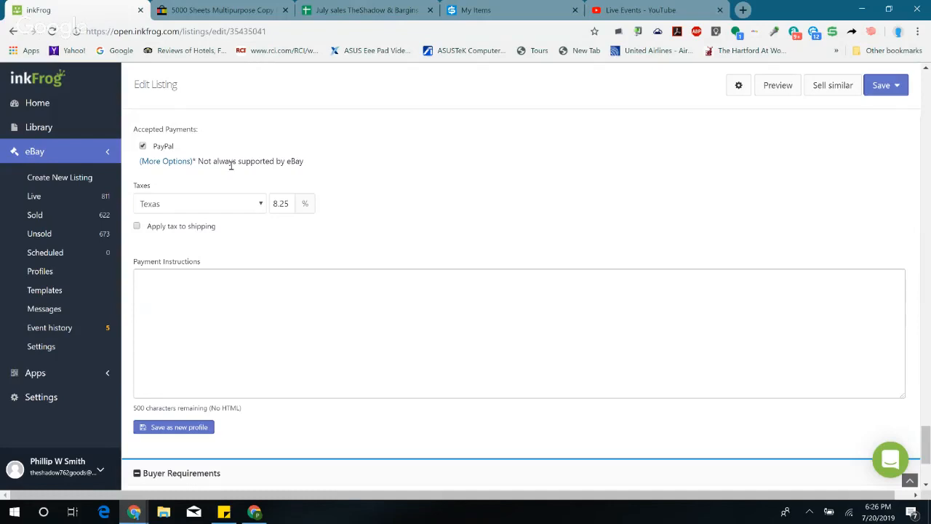
pyautogui.click(897, 86)
pyautogui.click(853, 117)
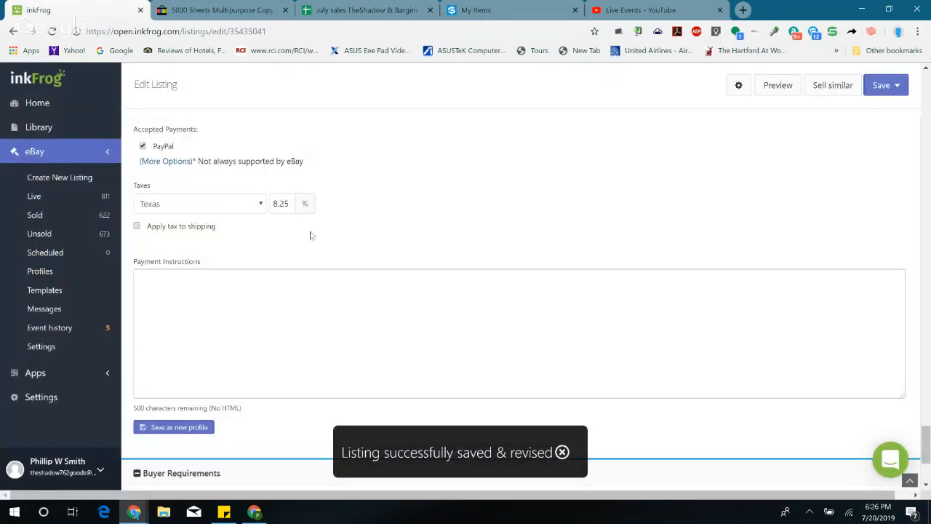
# Step: Open the revised copy paper listing's eBay page and check its price and available quantity
pyautogui.scroll(20, 152, 104)
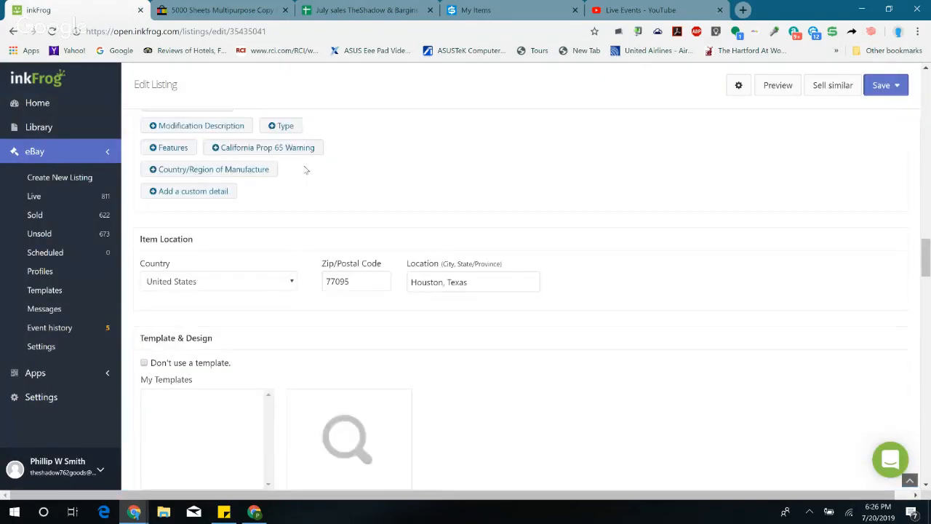
pyautogui.scroll(15, 303, 171)
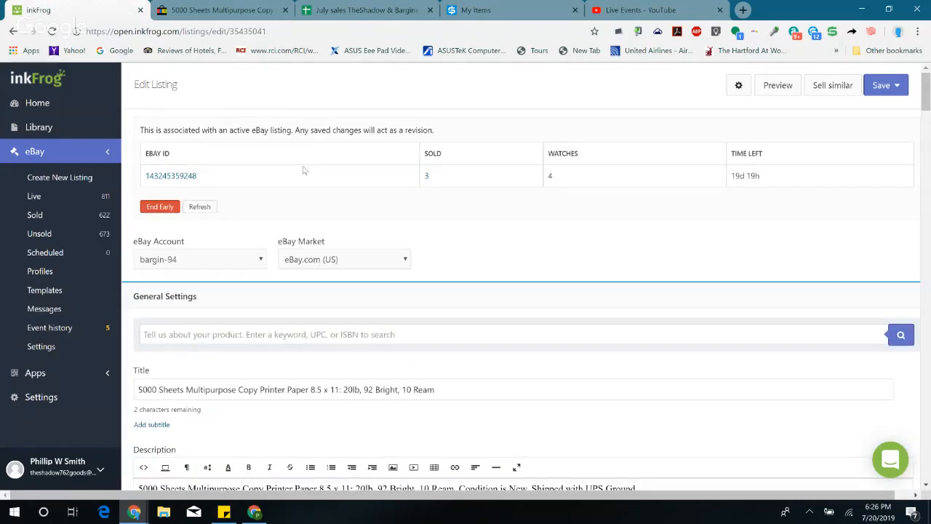
pyautogui.click(194, 175)
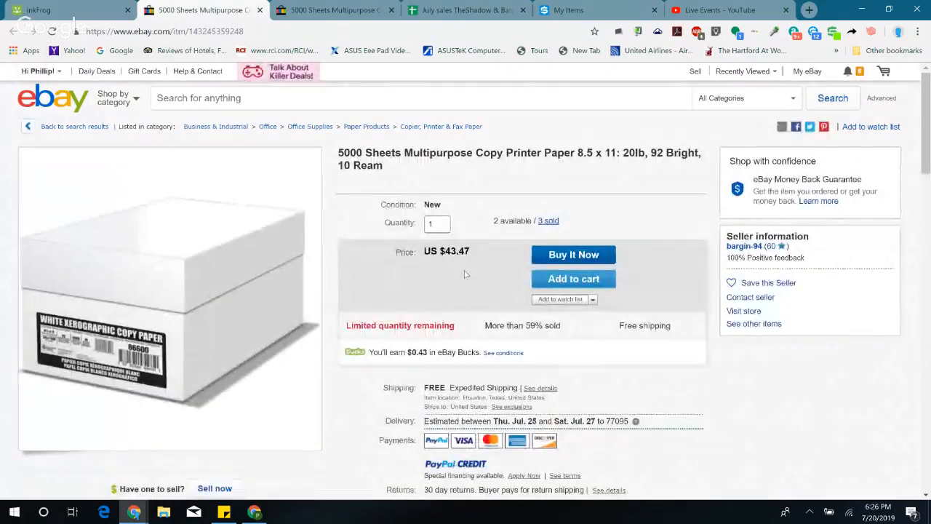
# Step: Close both copy paper eBay pages, returning to the July sales sheet
pyautogui.click(259, 10)
pyautogui.click(240, 10)
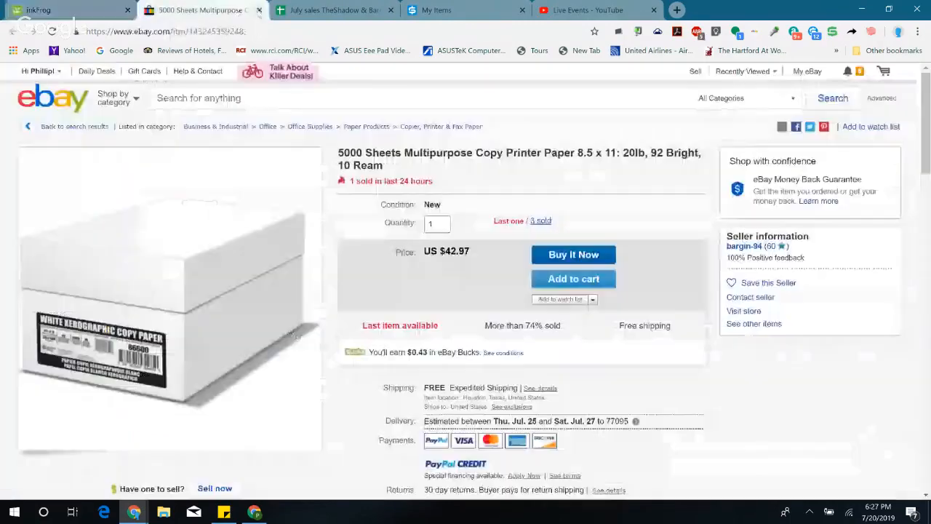
pyautogui.click(258, 10)
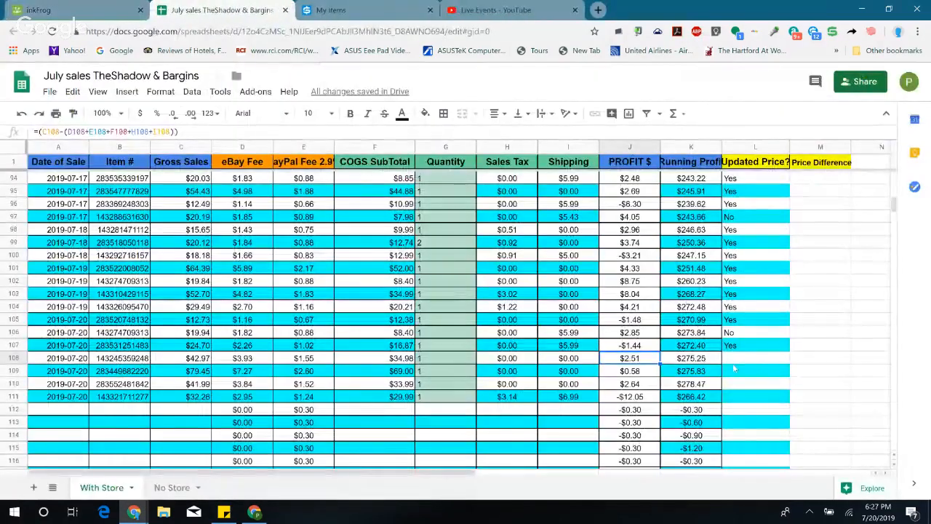
# Step: Enter Yes in the Updated Price? column for the copy paper sale in row 108
pyautogui.click(731, 357)
pyautogui.write('Yes')
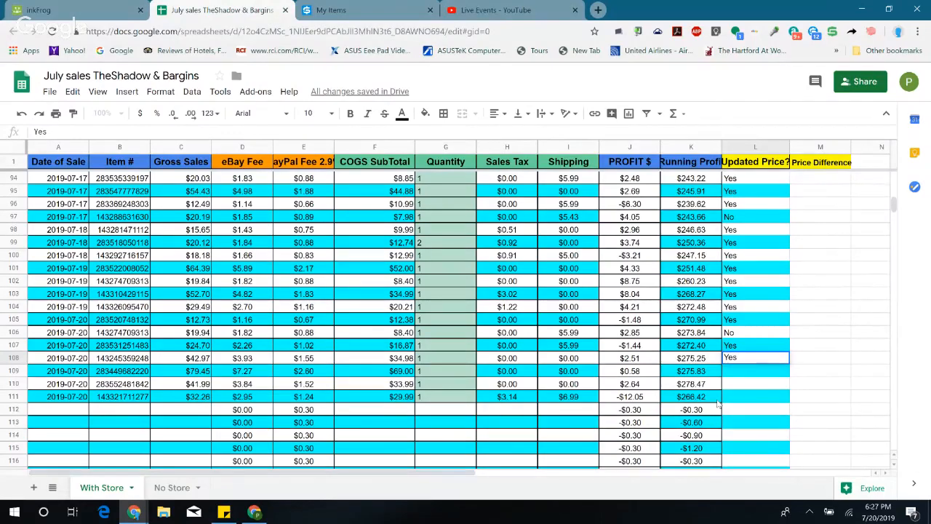
pyautogui.press('Return')
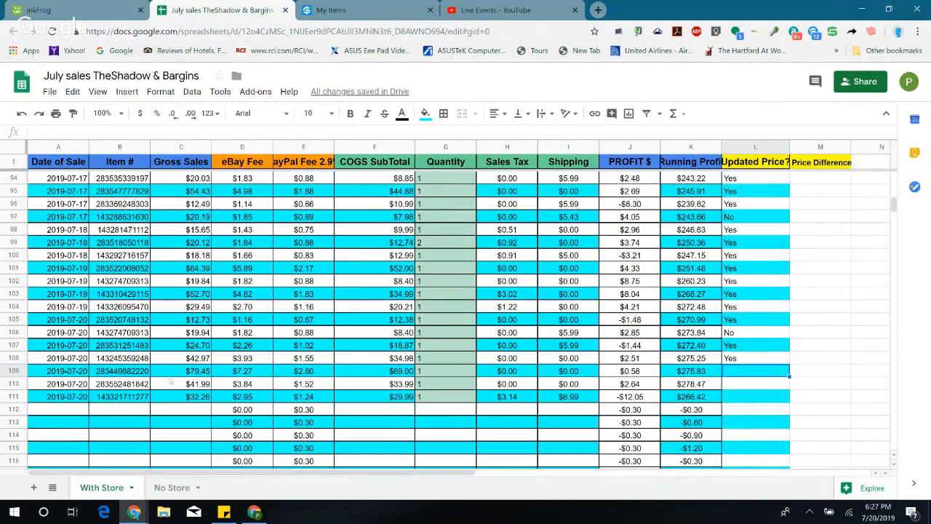
# Step: Open the $79.45 folding table order from inkFrog's sold orders and bring up the item's eBay page
pyautogui.click(73, 16)
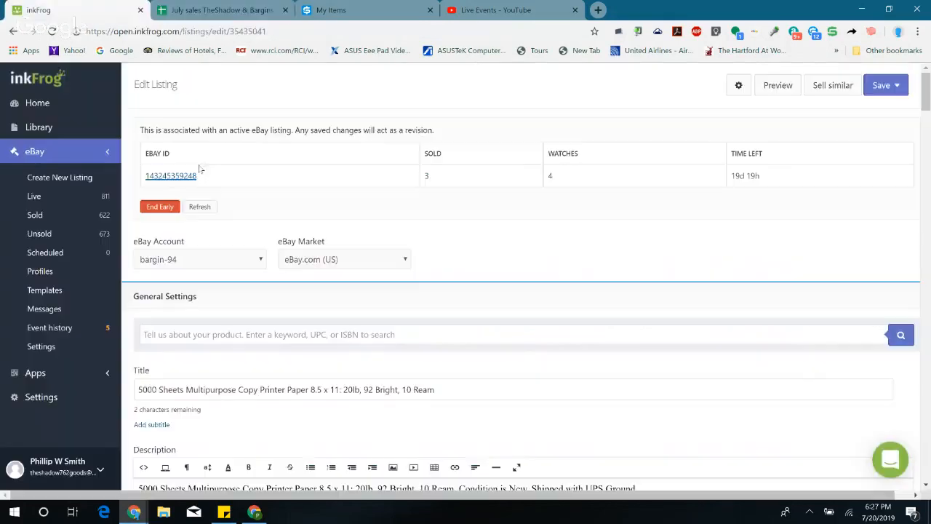
pyautogui.click(36, 215)
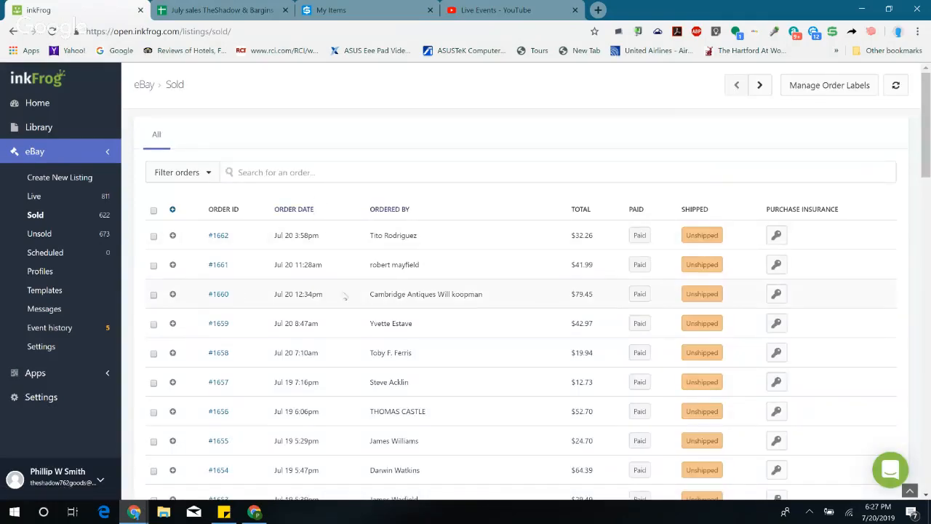
pyautogui.click(218, 294)
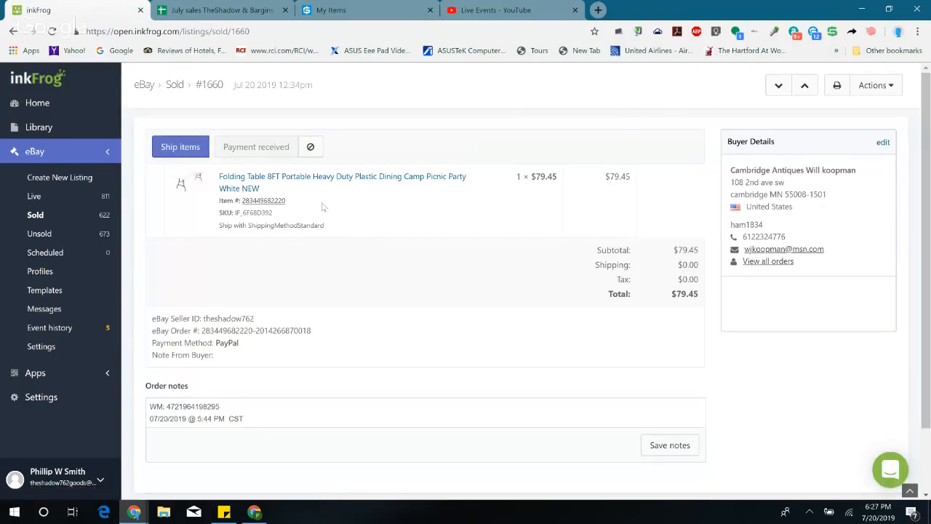
pyautogui.moveTo(295, 206); pyautogui.dragTo(244, 199)
pyautogui.click(349, 252)
pyautogui.moveTo(288, 204); pyautogui.dragTo(245, 200)
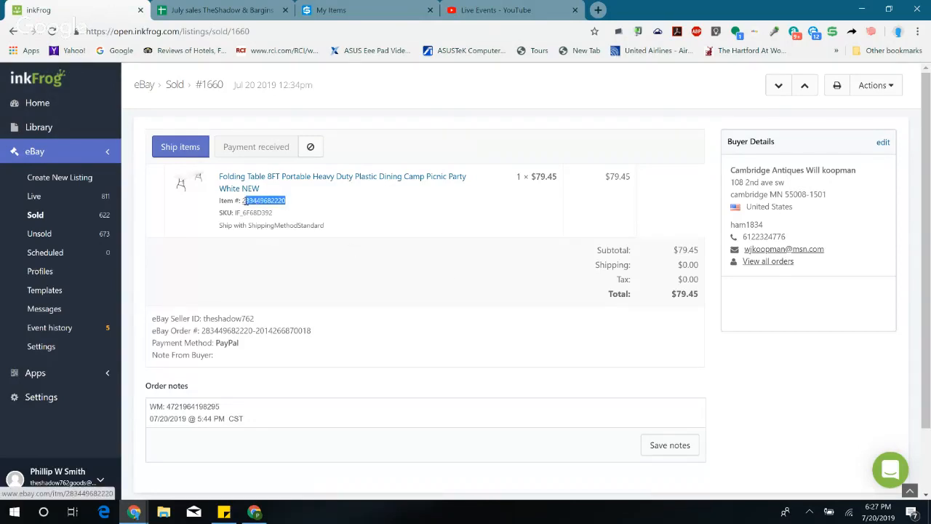
pyautogui.click(267, 208)
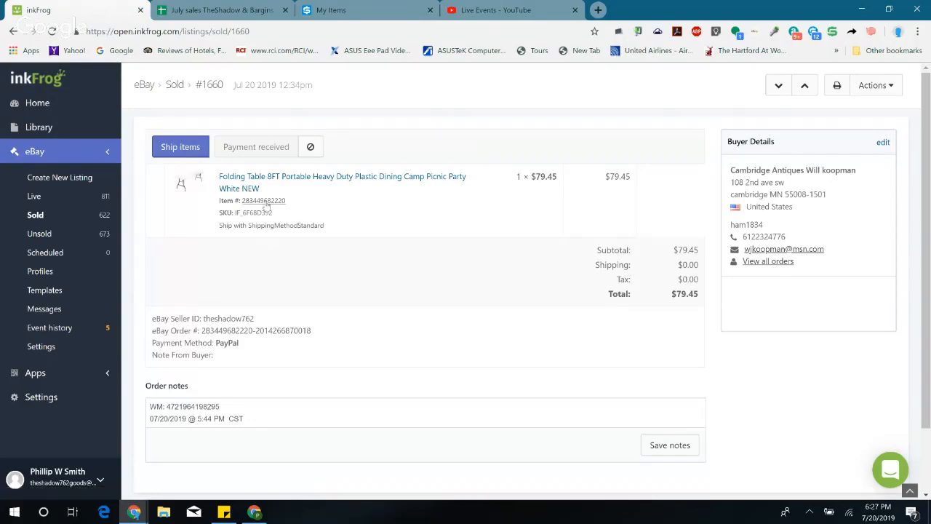
pyautogui.click(267, 203)
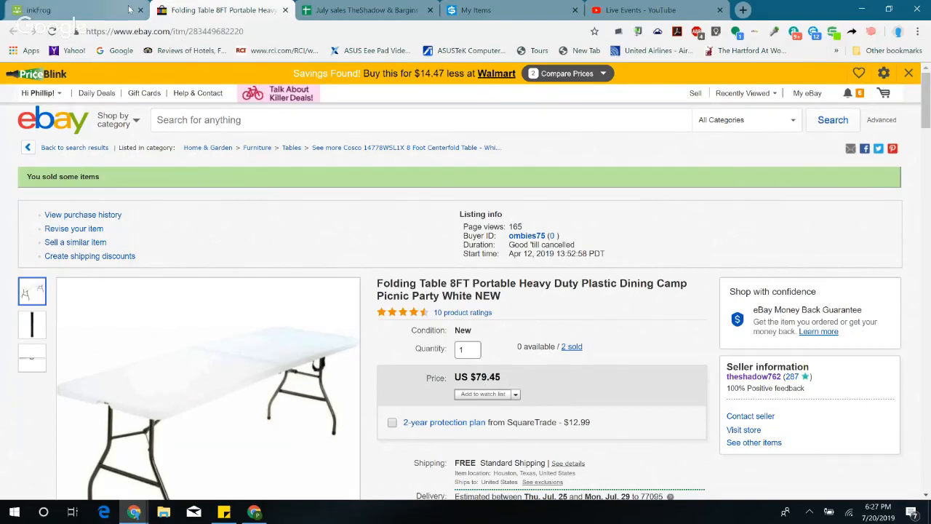
# Step: Return to the July sales sheet and check the folding table's profit in row 109
pyautogui.click(80, 7)
pyautogui.click(347, 10)
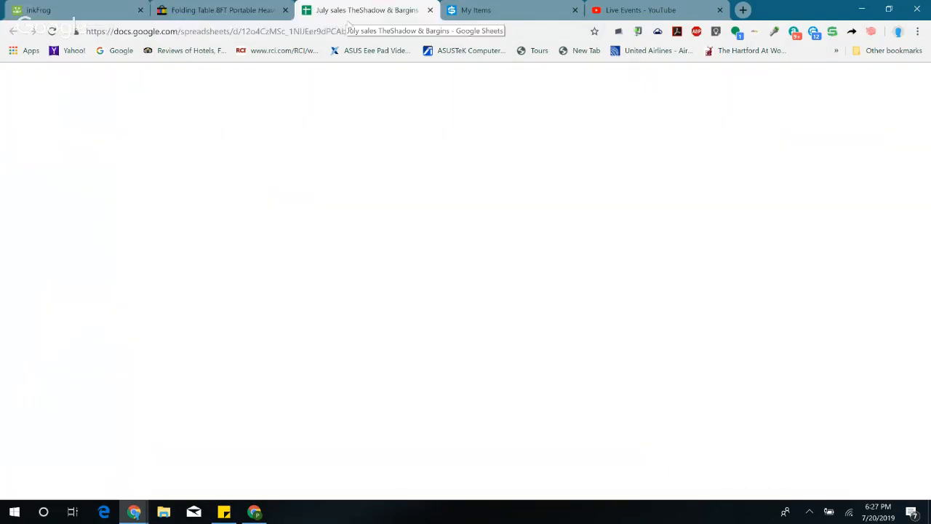
pyautogui.scroll(-2, 485, 286)
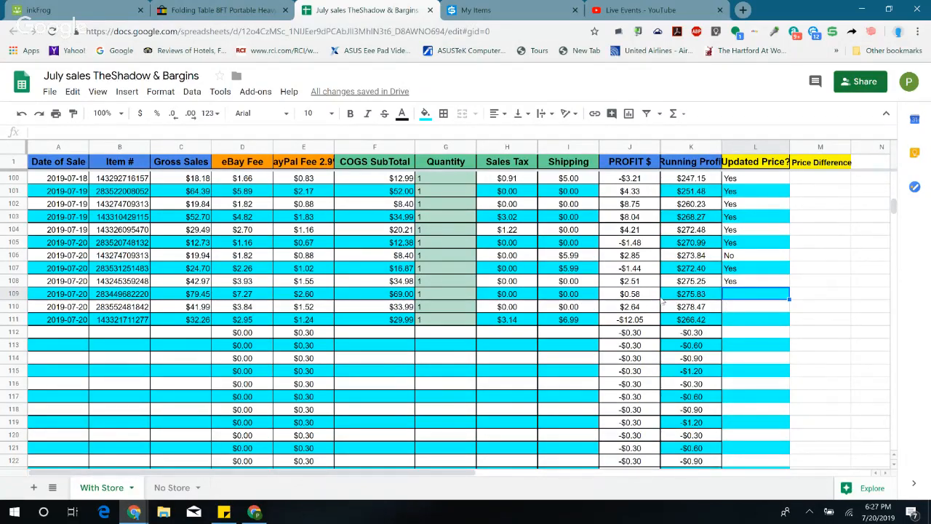
pyautogui.click(633, 298)
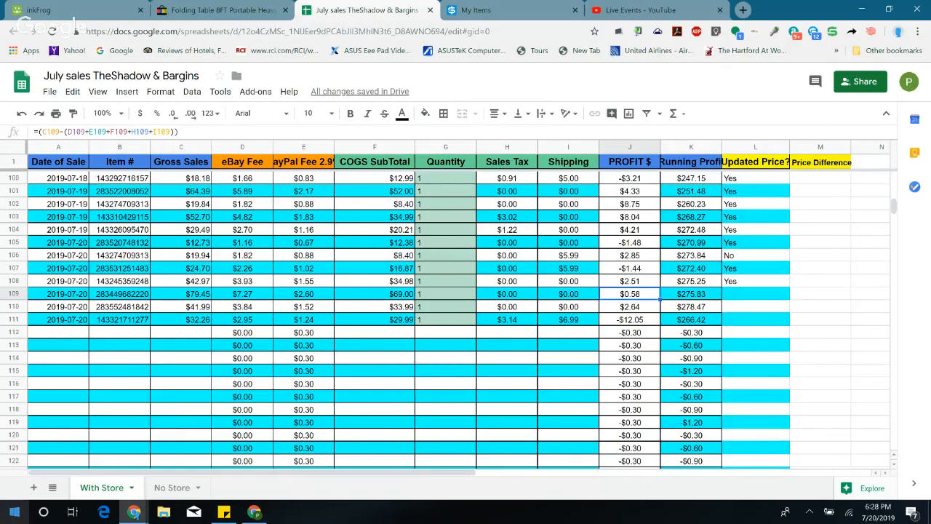
pyautogui.click(13, 517)
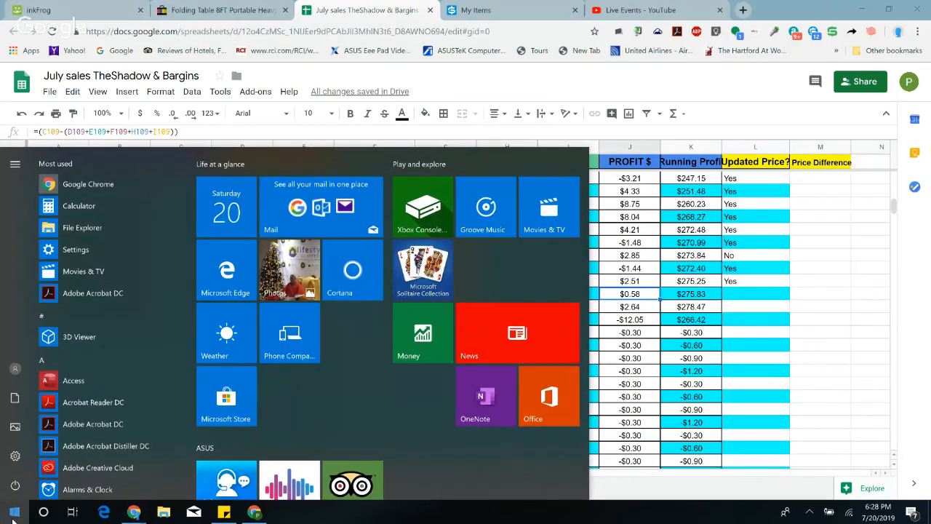
pyautogui.write('cal')
pyautogui.press('Return')
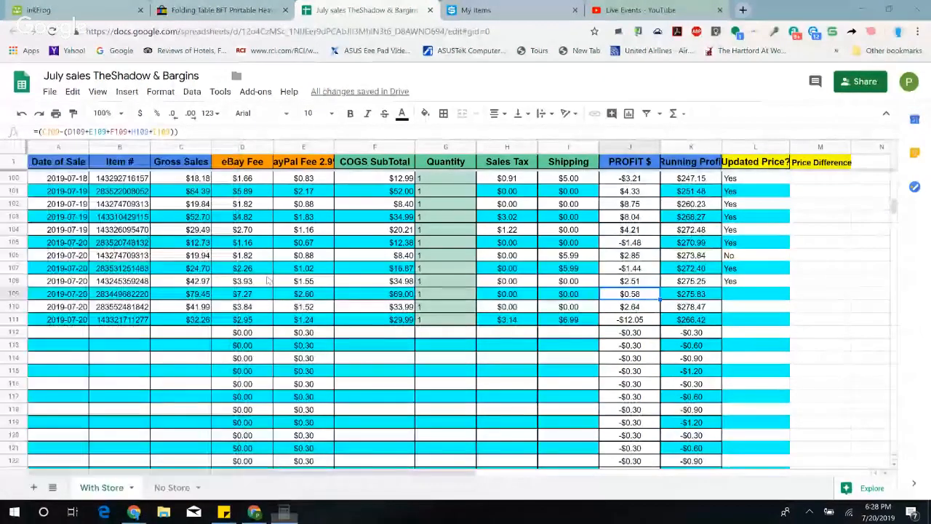
pyautogui.click(571, 356)
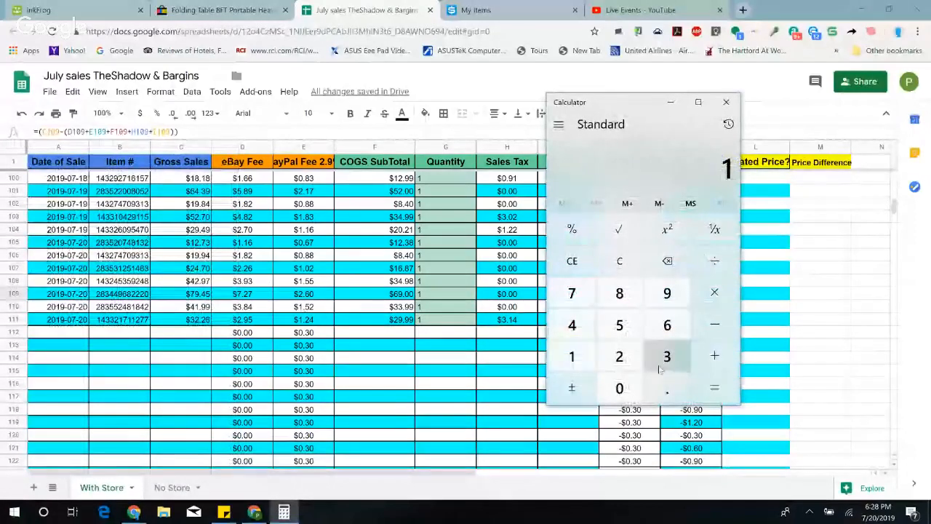
pyautogui.click(714, 292)
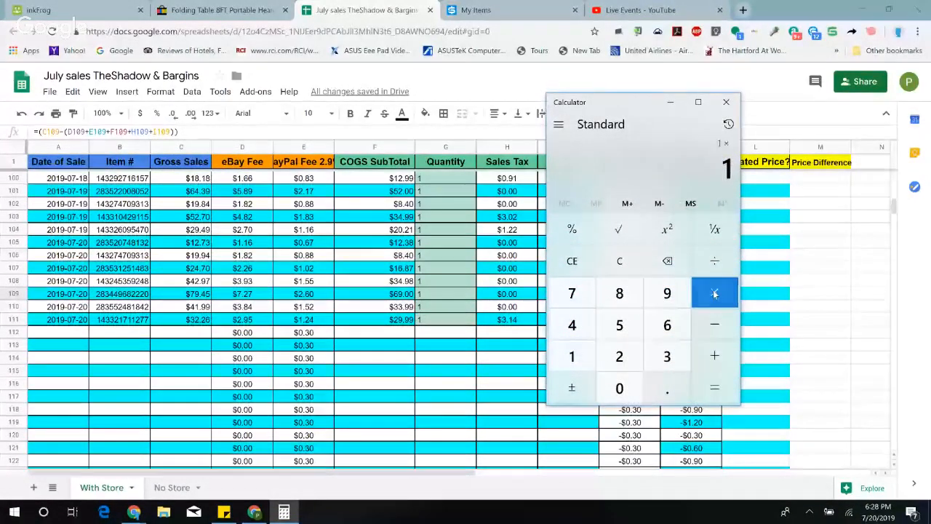
pyautogui.click(666, 362)
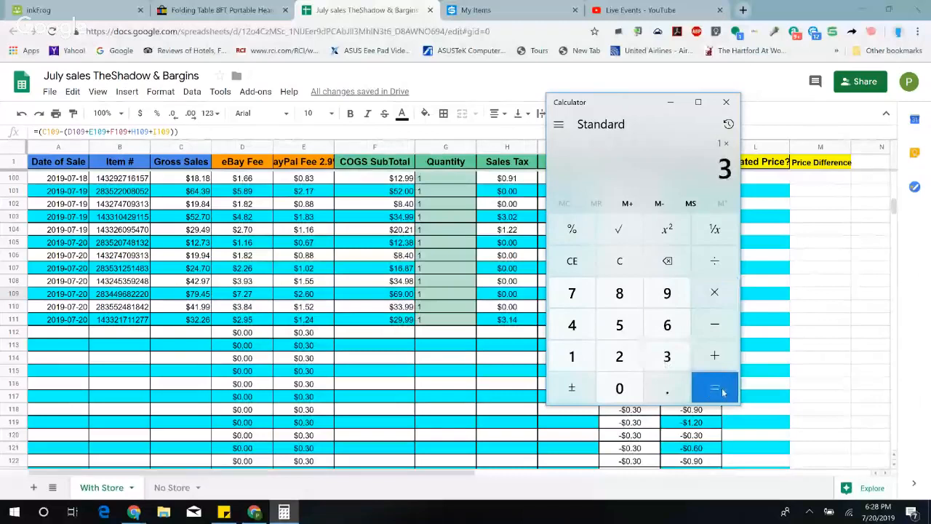
pyautogui.click(720, 391)
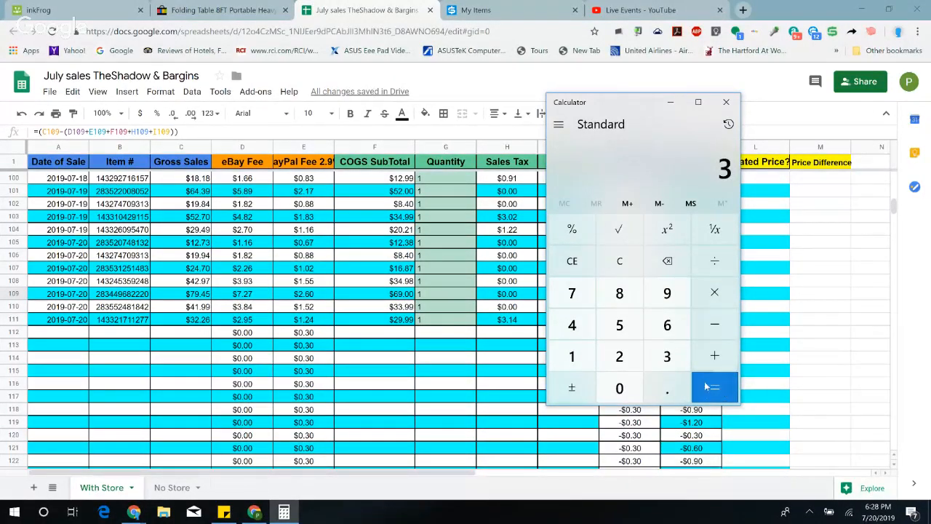
pyautogui.click(709, 387)
pyautogui.click(578, 261)
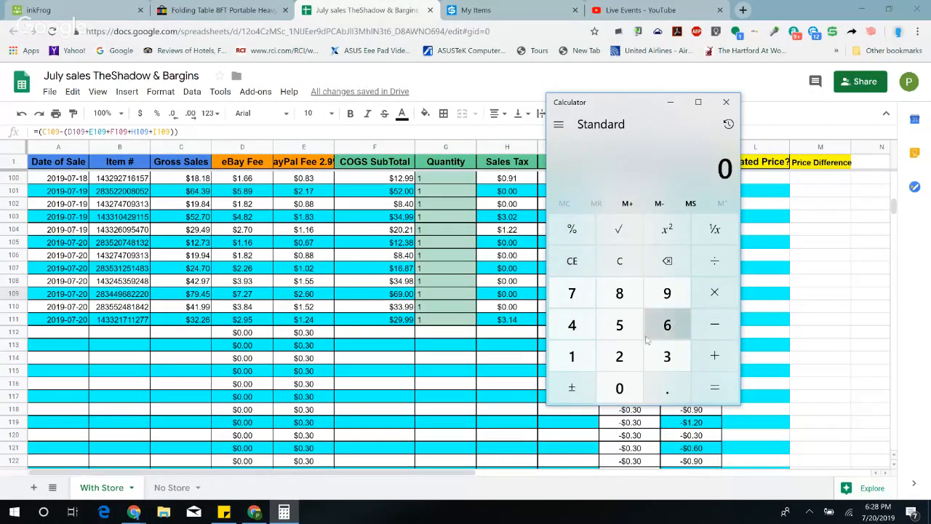
pyautogui.click(667, 356)
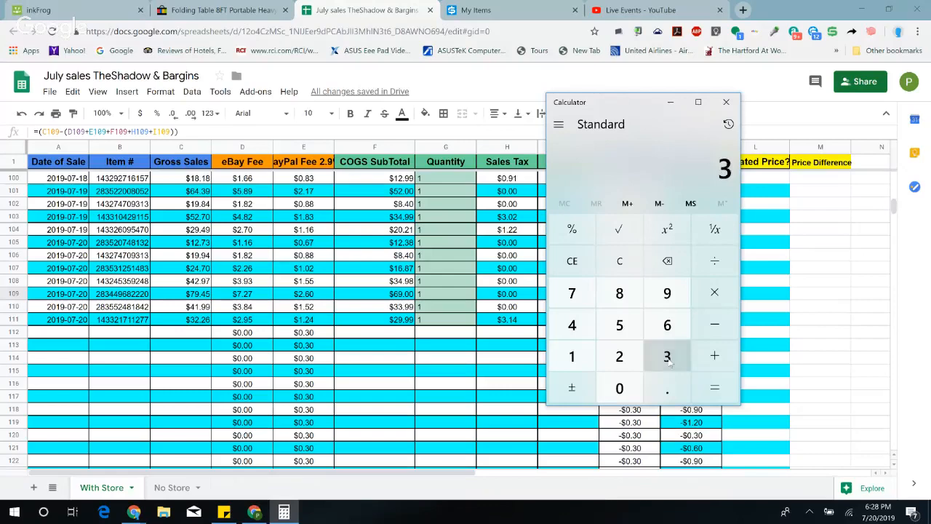
pyautogui.click(726, 101)
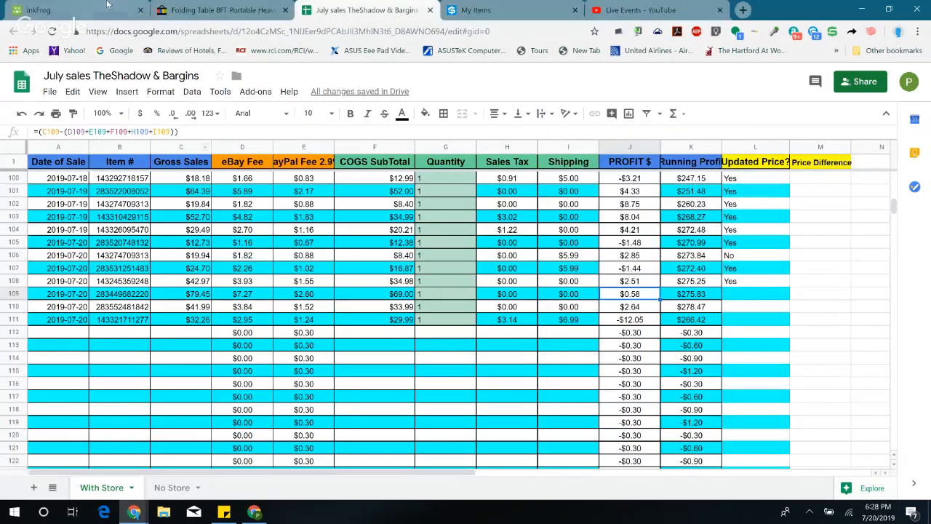
# Step: Open the folding table listing for editing from its inkFrog sold order and go to its pricing section
pyautogui.click(44, 10)
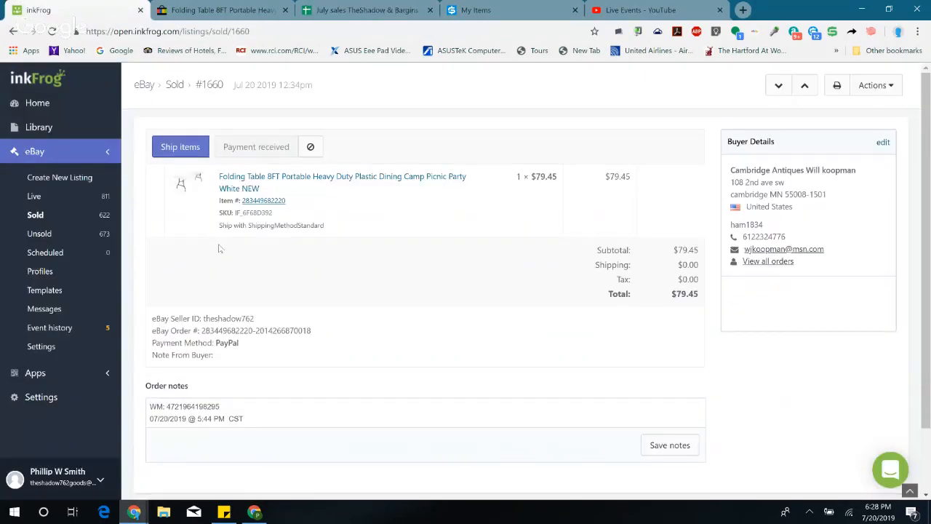
pyautogui.click(309, 178)
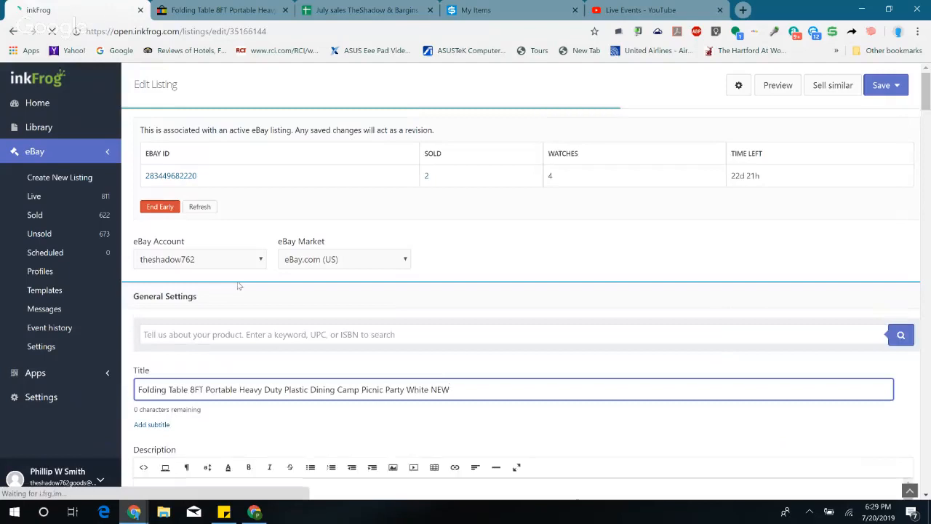
pyautogui.scroll(-15, 238, 285)
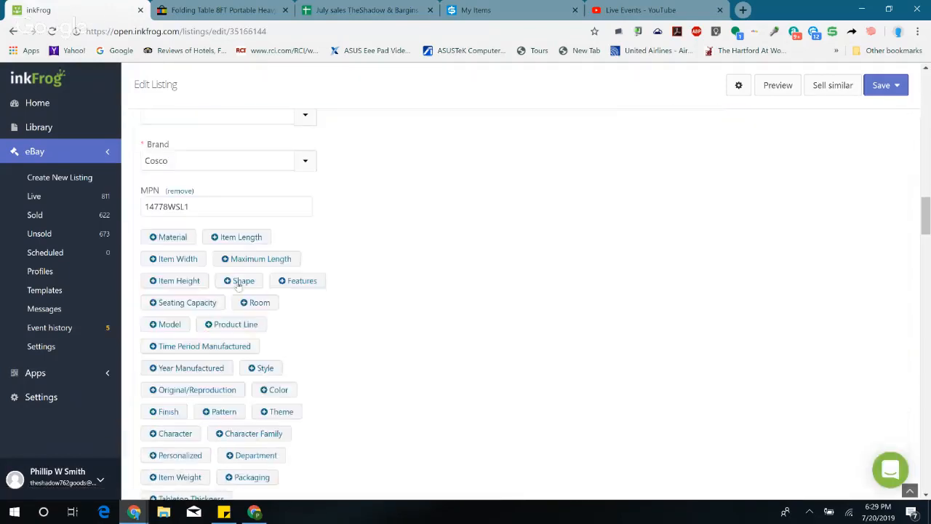
pyautogui.scroll(-15, 238, 285)
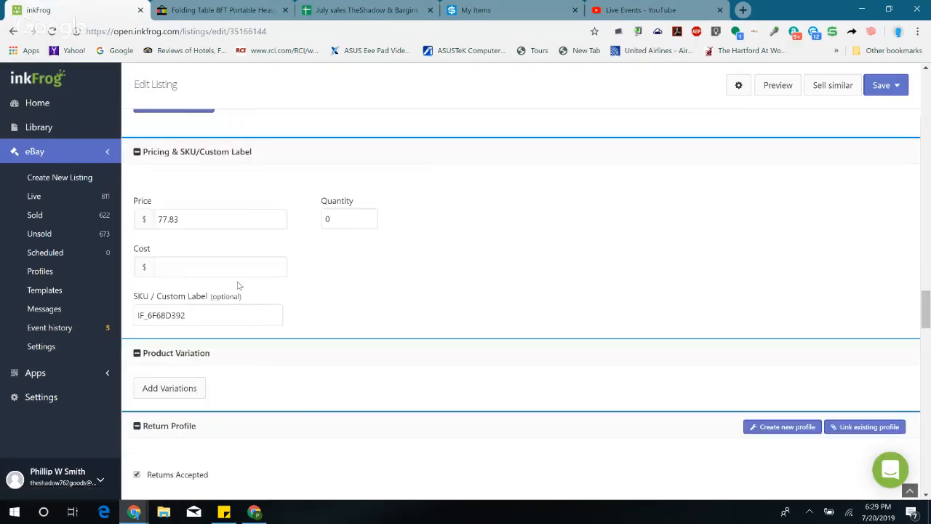
# Step: Calculate the folding table's new price by adding 3 to 77.83 in Calculator, then close Calculator
pyautogui.click(18, 513)
pyautogui.write('cal')
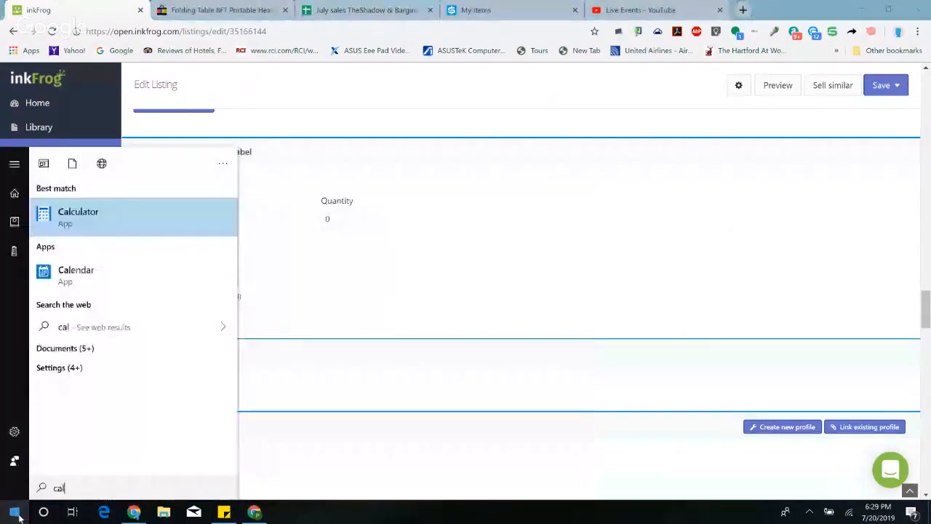
pyautogui.click(125, 222)
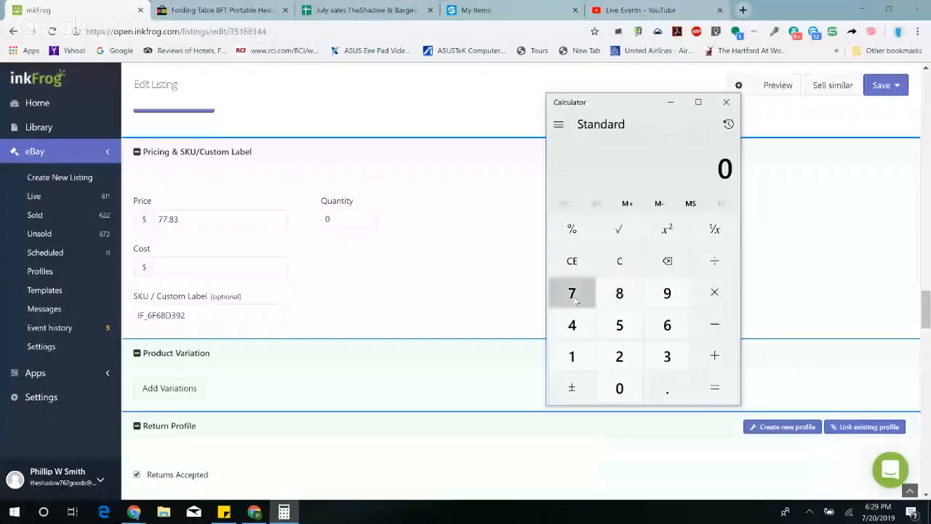
pyautogui.doubleClick(574, 297)
pyautogui.click(667, 387)
pyautogui.click(619, 293)
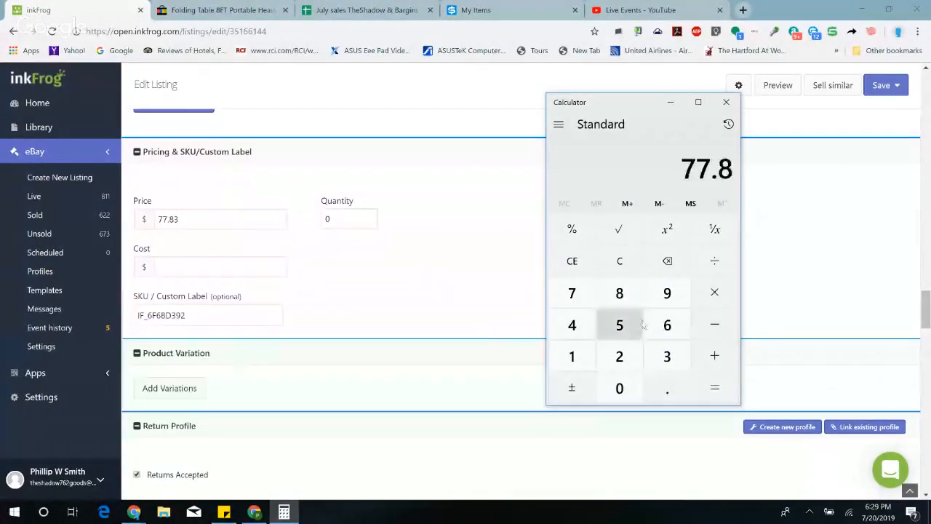
pyautogui.click(669, 360)
pyautogui.click(714, 356)
pyautogui.click(667, 357)
pyautogui.click(709, 386)
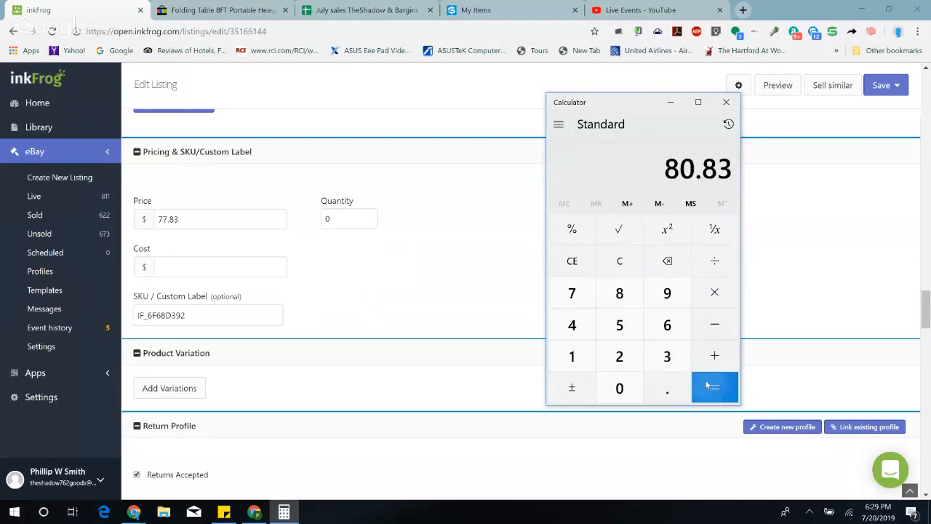
pyautogui.click(728, 102)
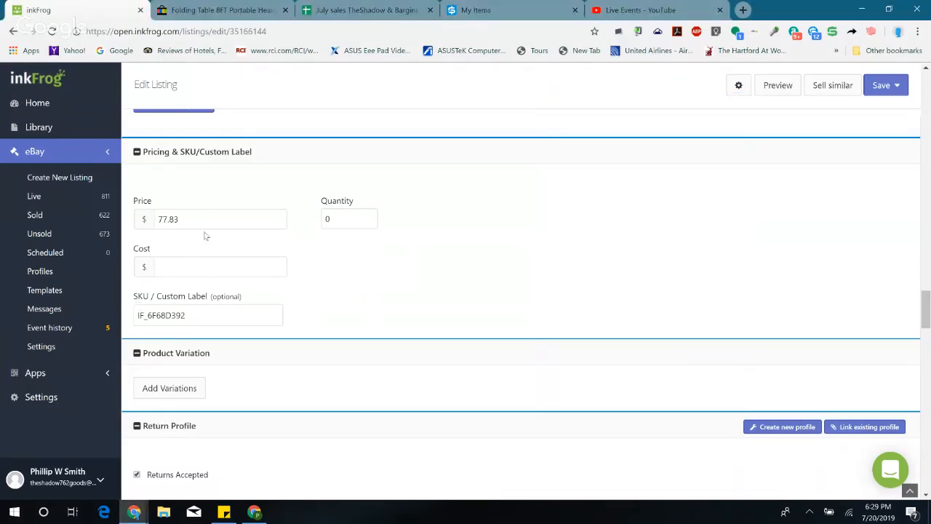
# Step: Set the folding table listing's price to $80.83 and its quantity to 2
pyautogui.doubleClick(159, 221)
pyautogui.write('80')
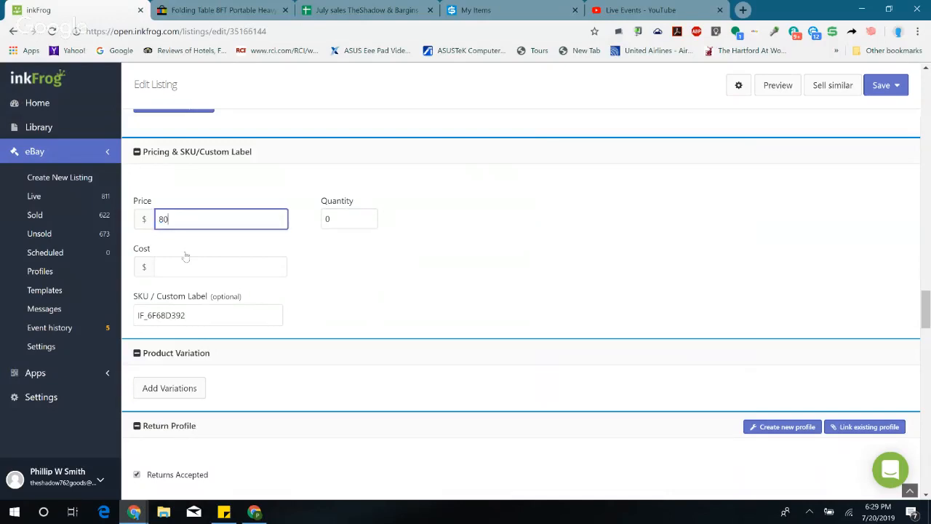
pyautogui.press('Tab')
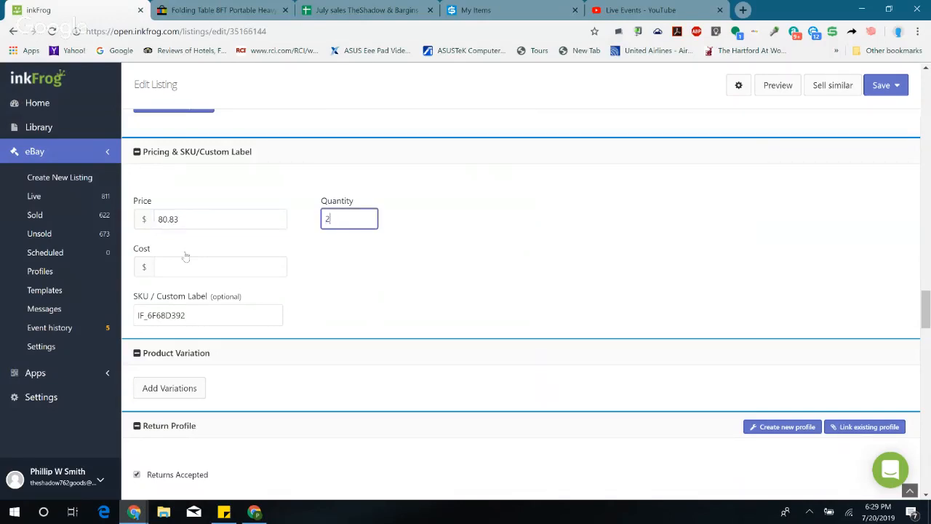
# Step: Set the folding table listing's sales tax to Texas at 8.25%, and save and revise the listing
pyautogui.scroll(-14, 256, 306)
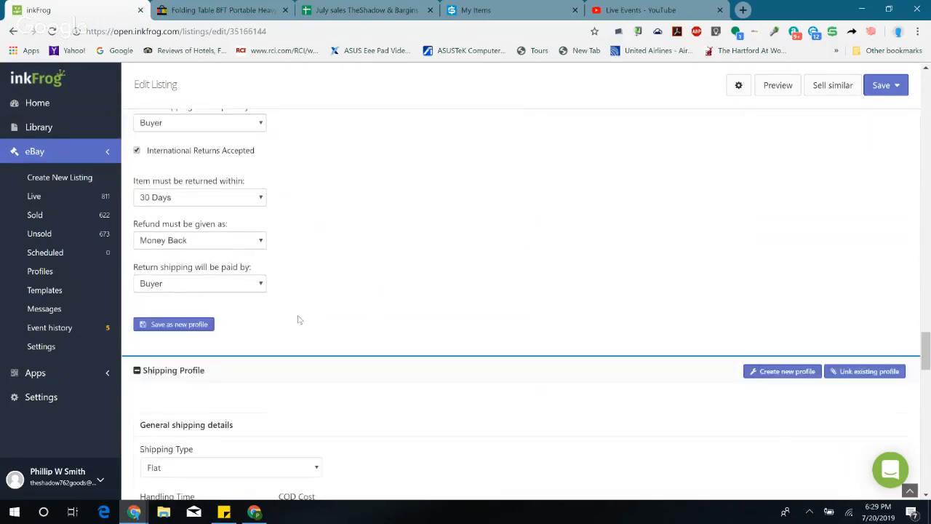
pyautogui.scroll(-7, 339, 316)
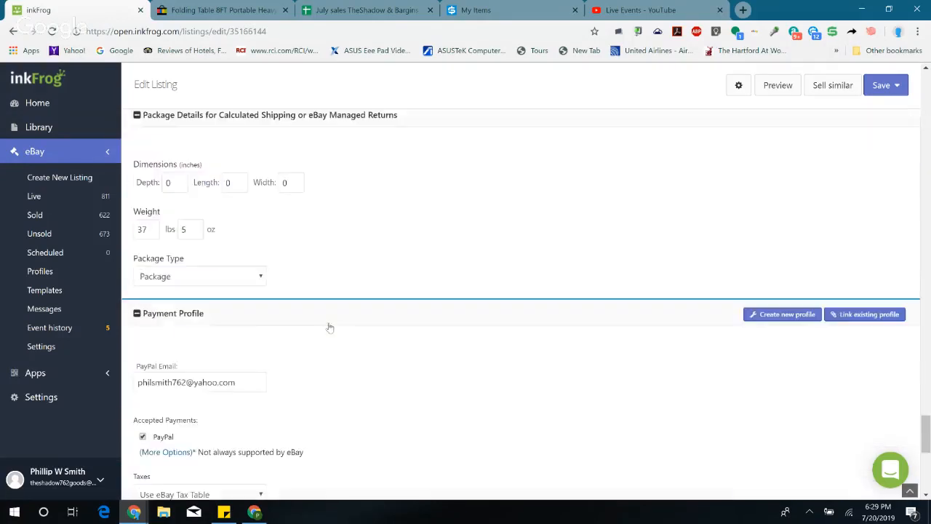
pyautogui.click(172, 315)
pyautogui.scroll(-10, 194, 206)
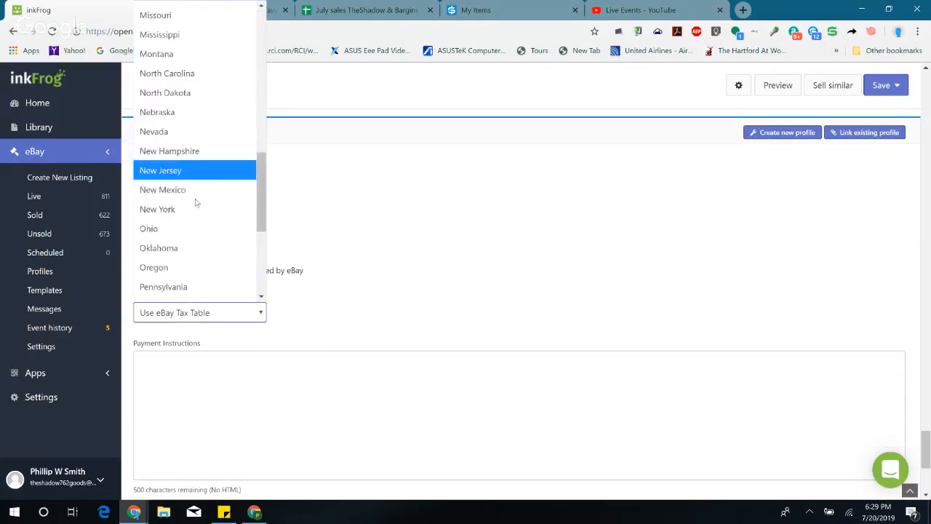
pyautogui.click(172, 155)
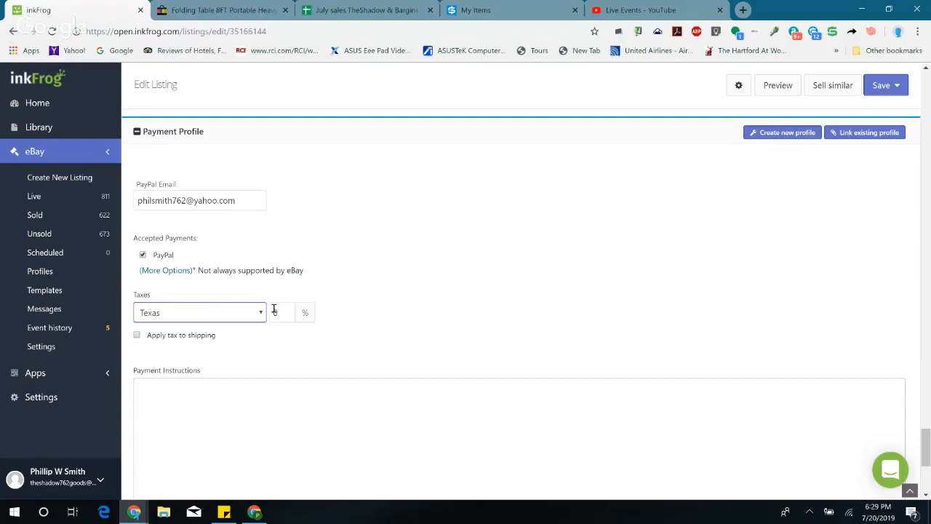
pyautogui.press('Tab')
pyautogui.write('8.25')
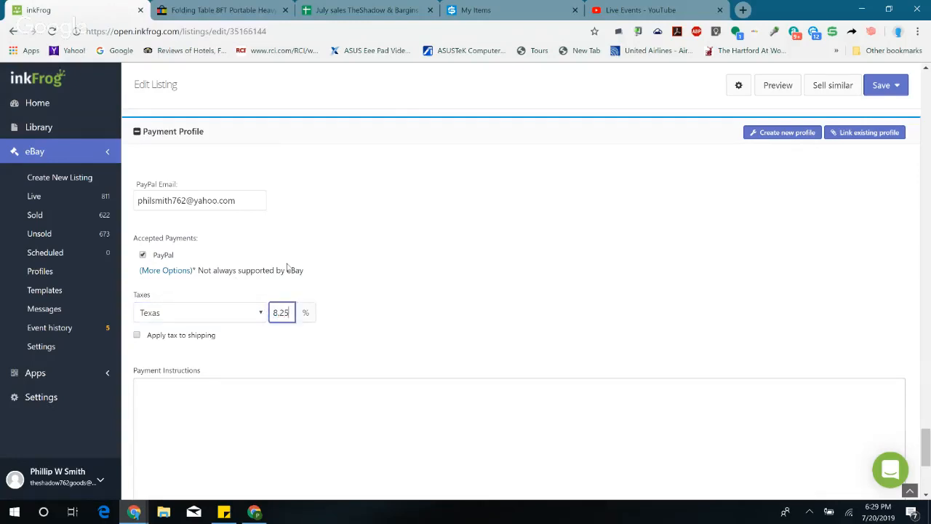
pyautogui.click(882, 85)
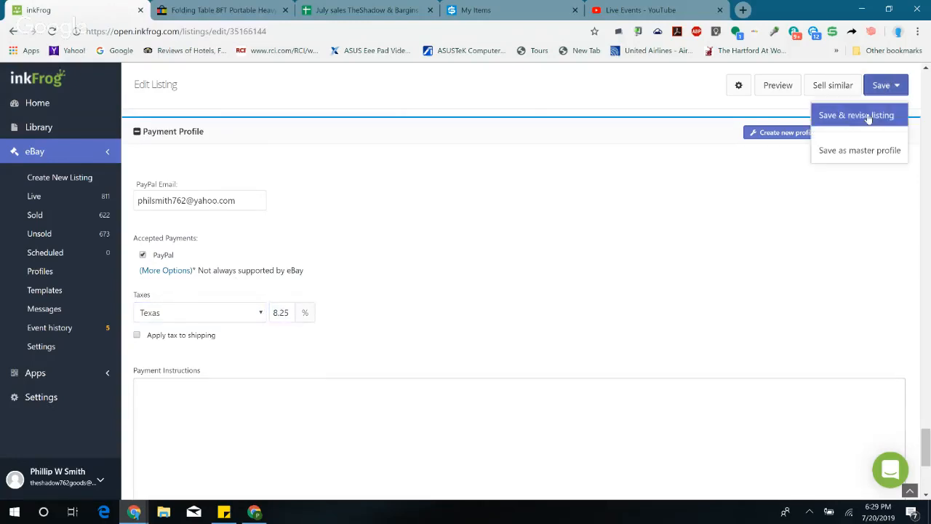
pyautogui.click(857, 115)
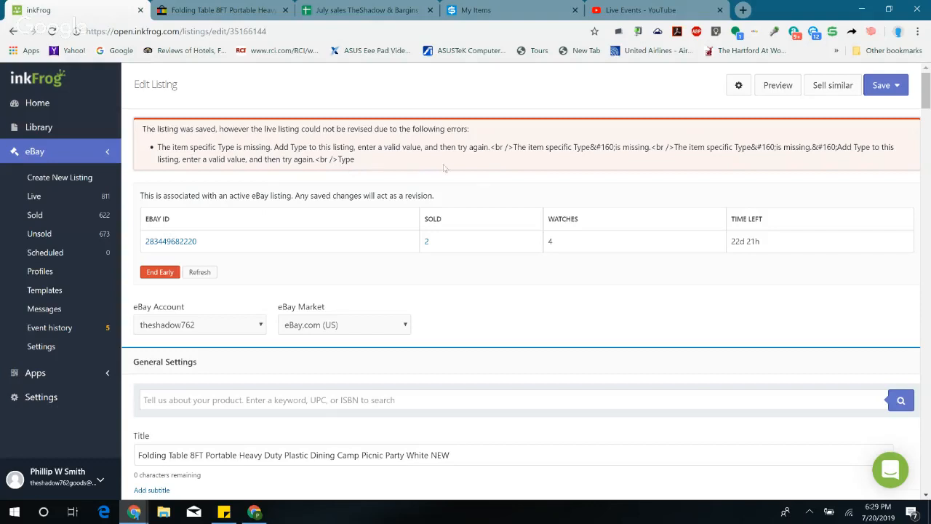
# Step: Examine the listing form from the title through the buyer requirements for the field causing the revision error, and return to the error details
pyautogui.scroll(-1, 385, 230)
pyautogui.scroll(-2, 407, 276)
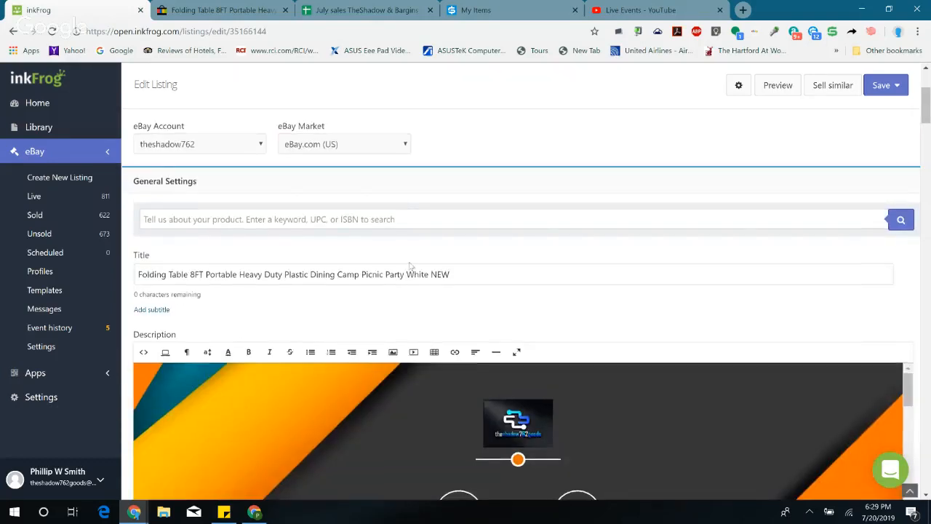
pyautogui.scroll(3, 349, 233)
pyautogui.scroll(-10, 321, 240)
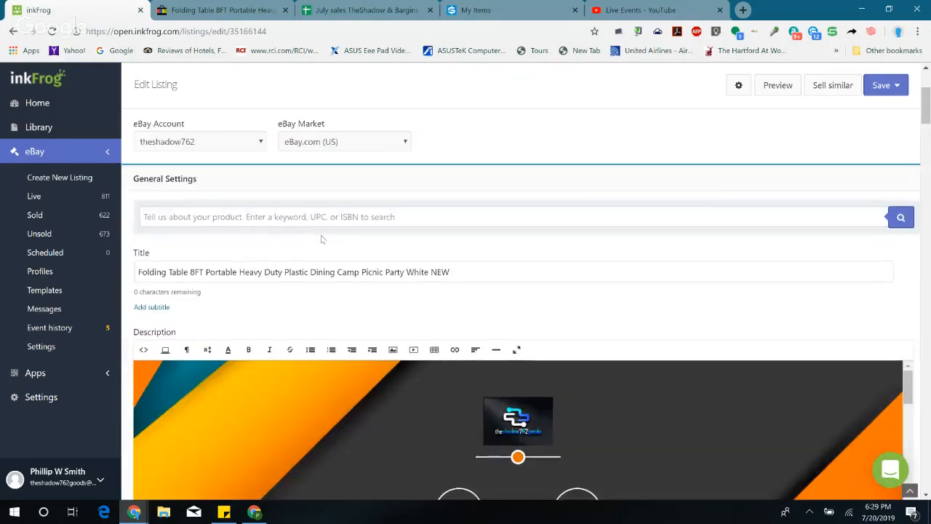
pyautogui.scroll(2, 320, 241)
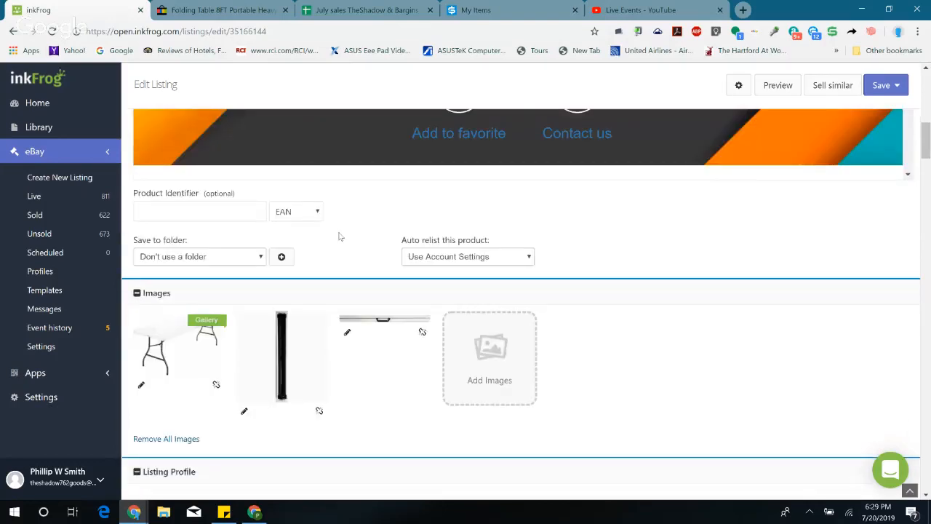
pyautogui.scroll(-4, 339, 235)
pyautogui.scroll(-7, 339, 235)
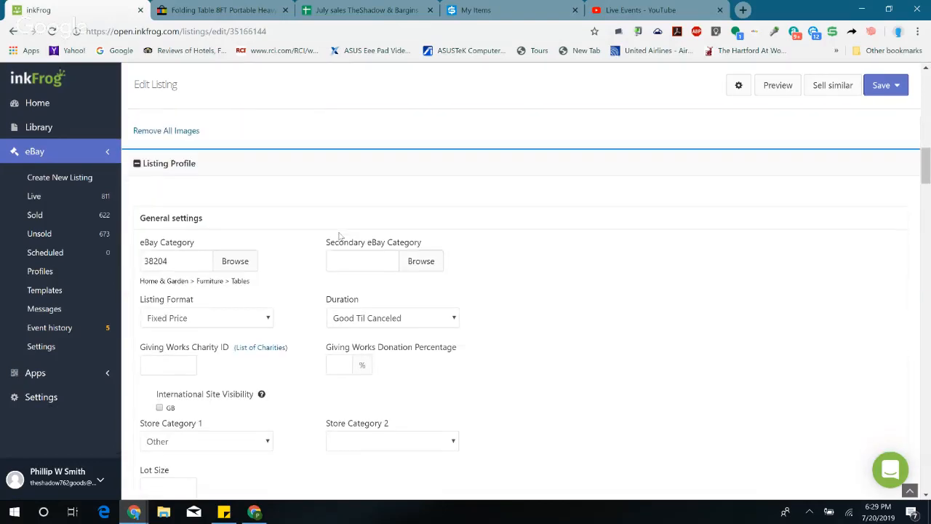
pyautogui.scroll(-12, 339, 235)
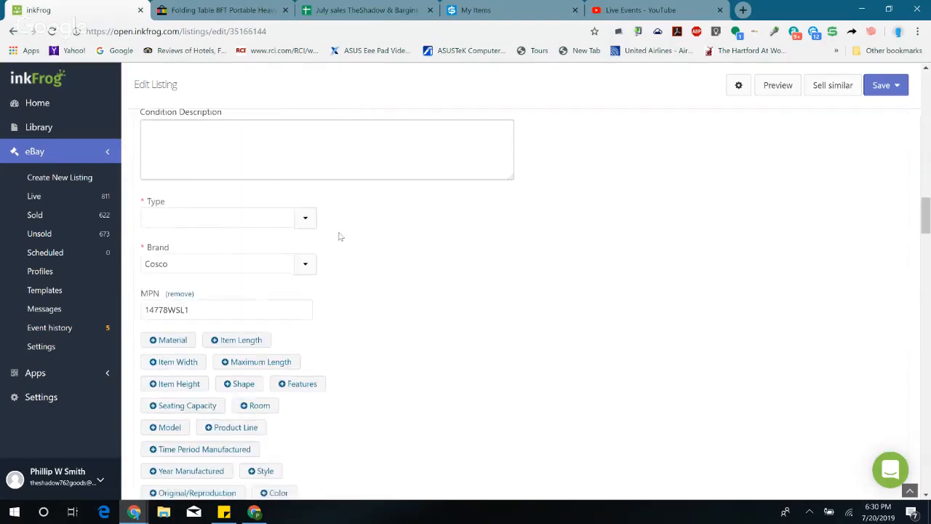
pyautogui.scroll(-9, 338, 231)
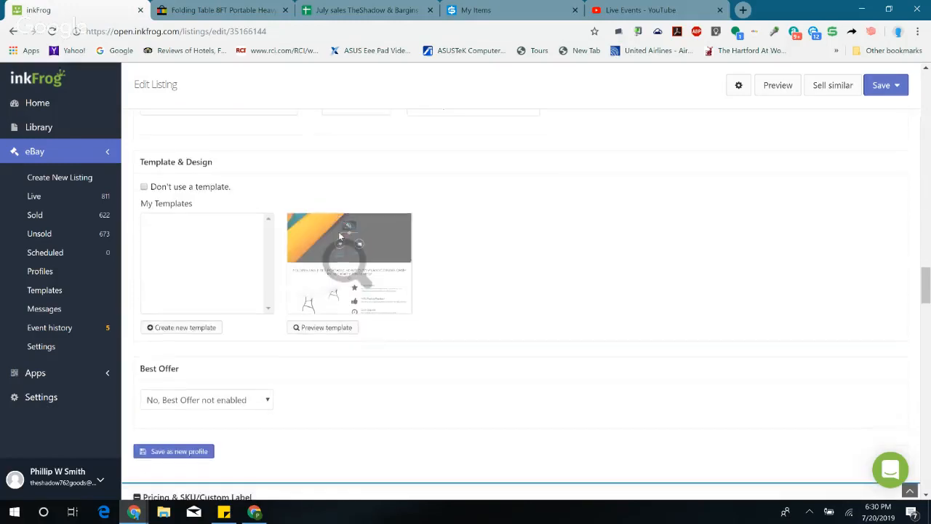
pyautogui.scroll(-12, 339, 235)
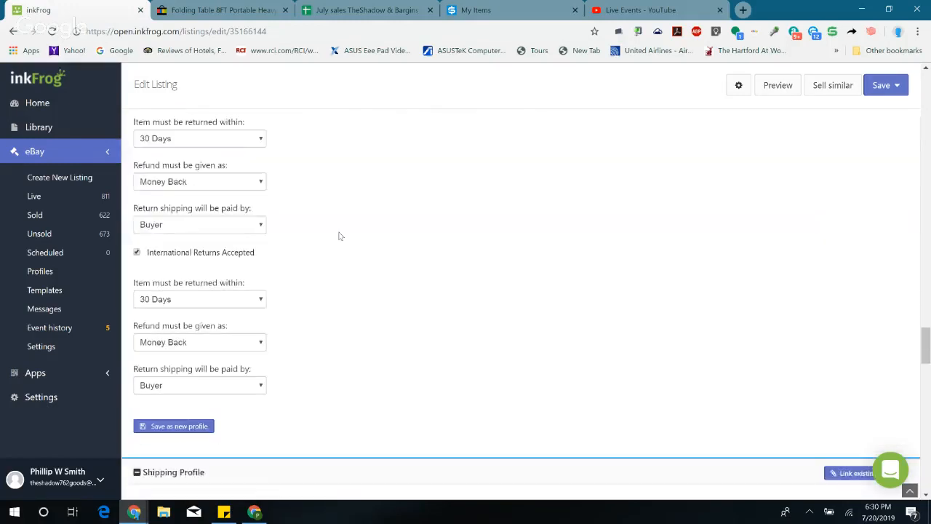
pyautogui.scroll(-12, 339, 235)
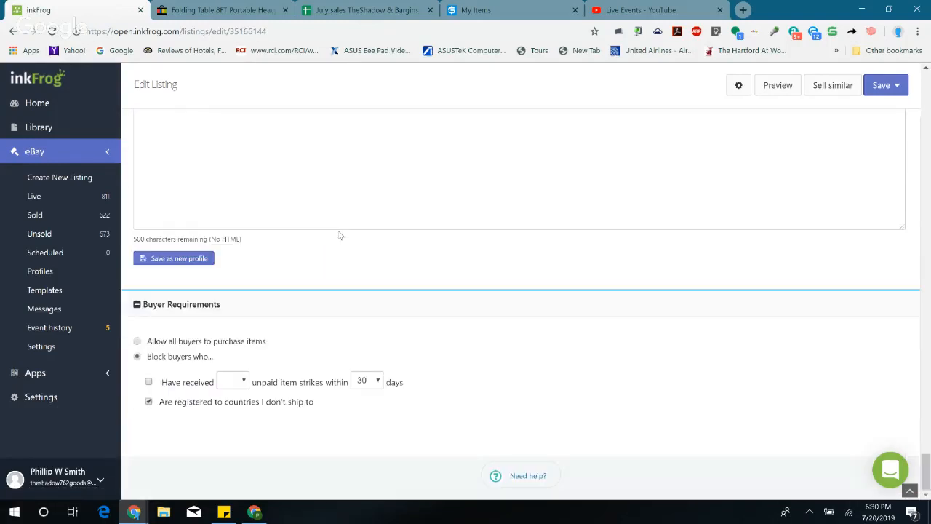
pyautogui.scroll(10, 339, 236)
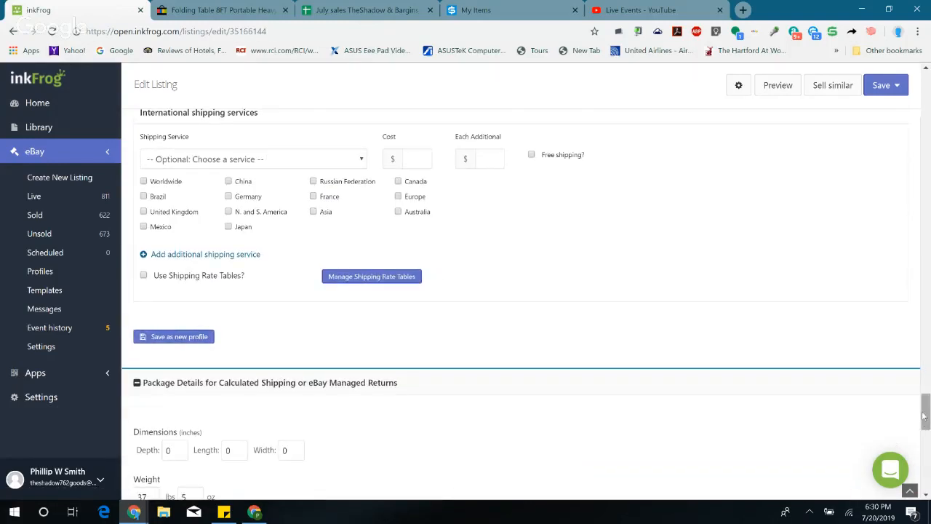
pyautogui.moveTo(924, 415); pyautogui.dragTo(925, 106)
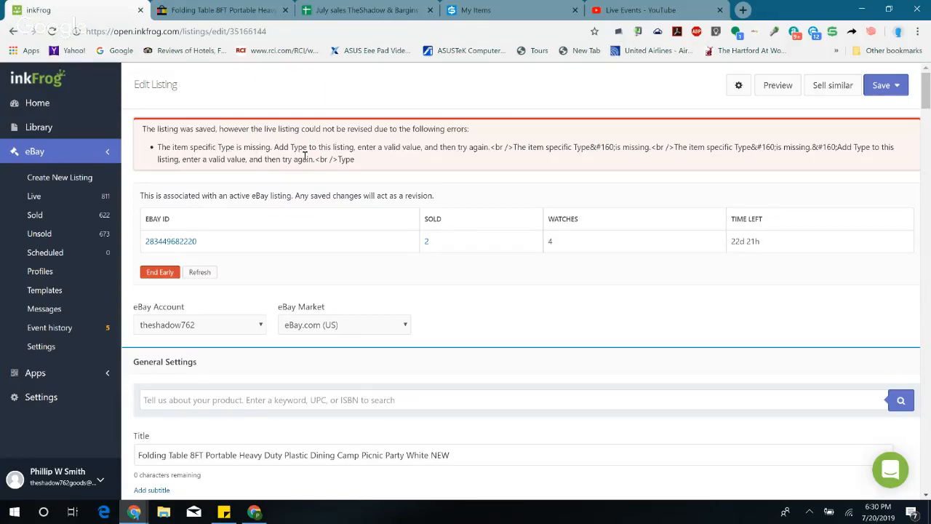
# Step: Try to reselect the listing's eBay category, entering "table" as the category search keyword and confirming the selection
pyautogui.scroll(-3, 333, 247)
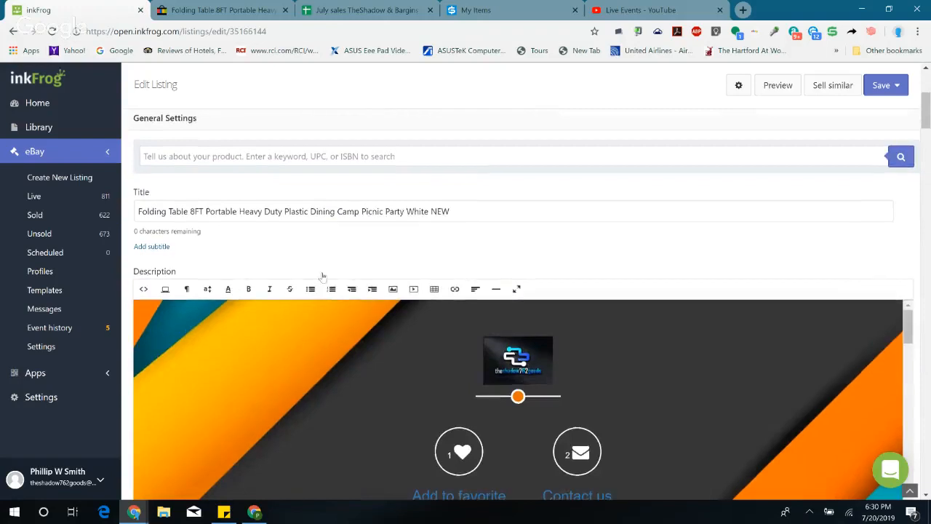
pyautogui.scroll(-3, 322, 277)
pyautogui.scroll(-5, 397, 348)
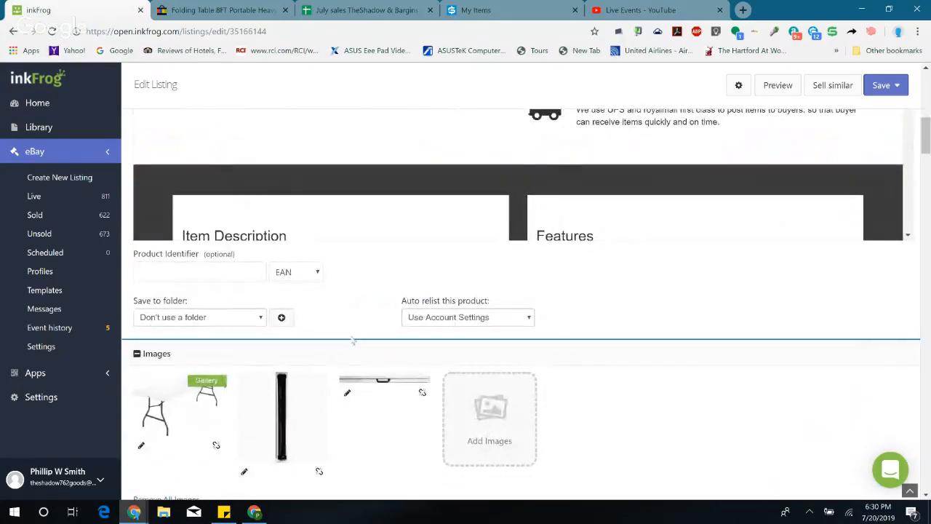
pyautogui.scroll(-5, 353, 343)
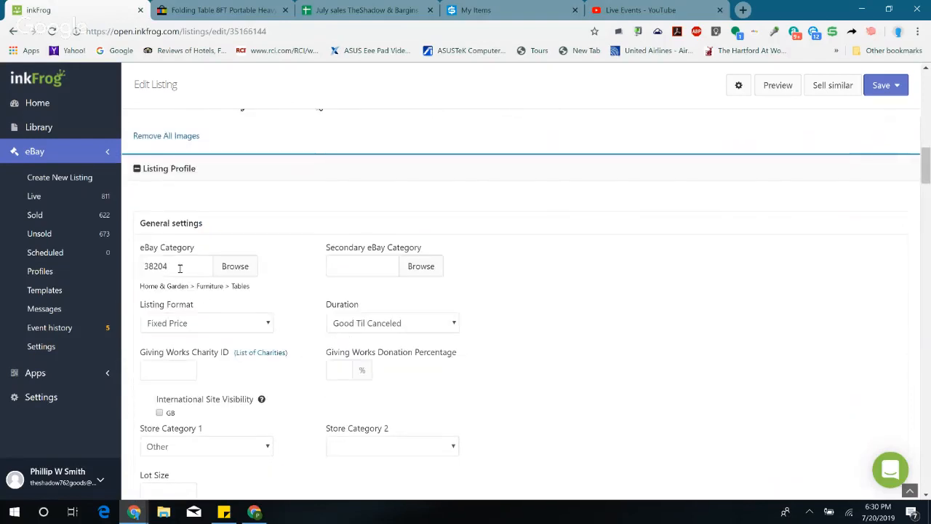
pyautogui.click(179, 265)
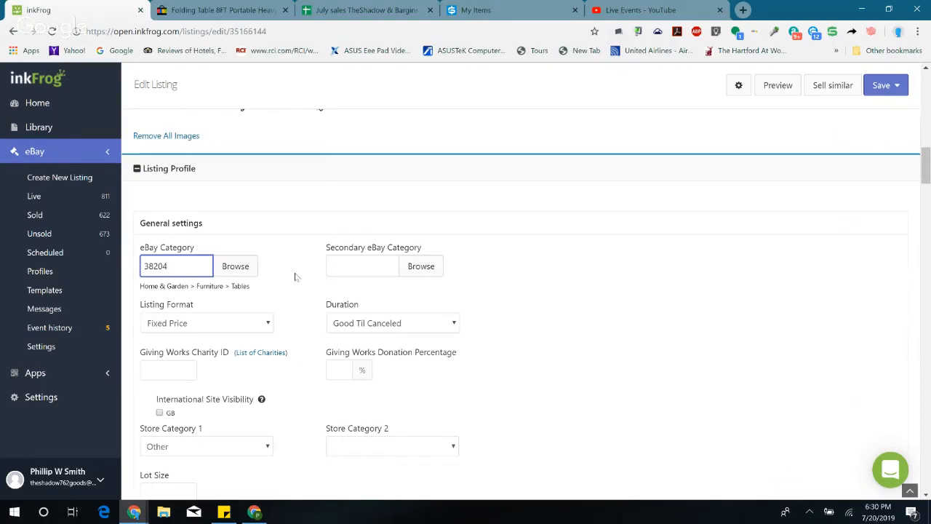
pyautogui.click(244, 267)
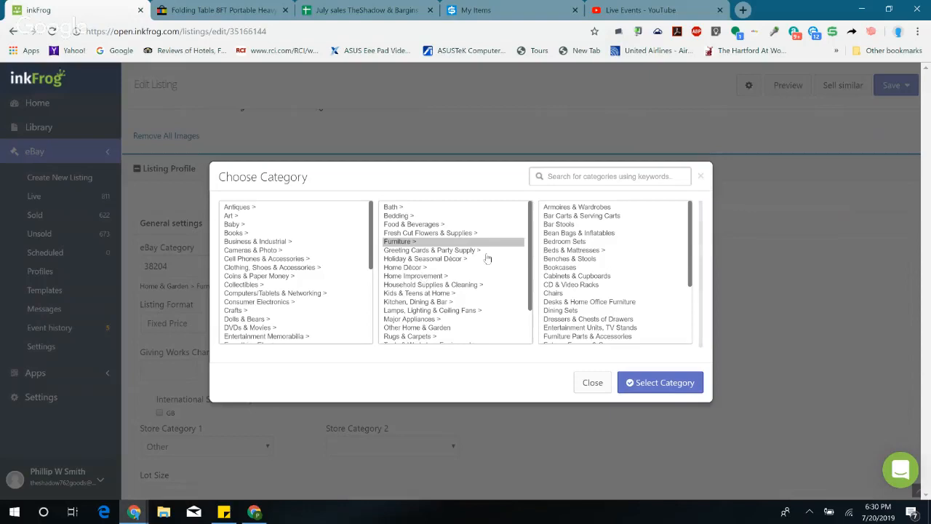
pyautogui.click(635, 176)
pyautogui.write('f')
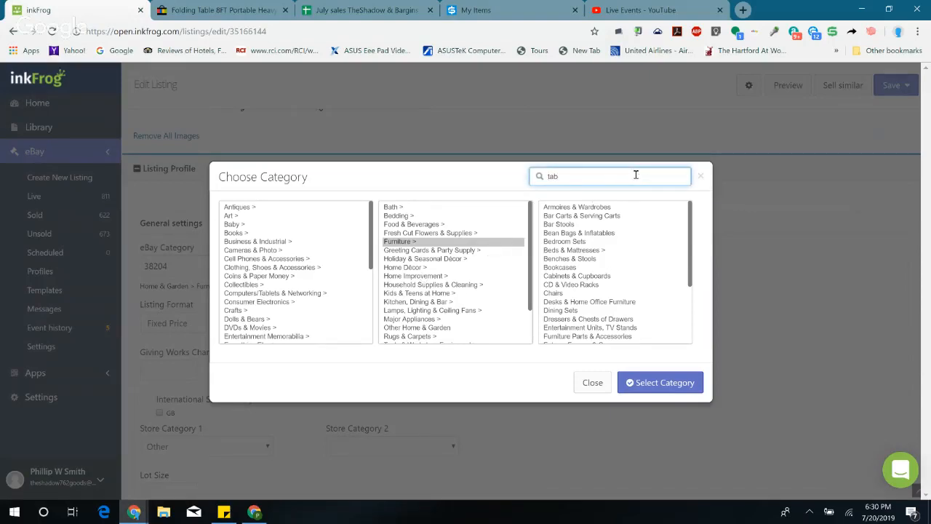
pyautogui.click(649, 382)
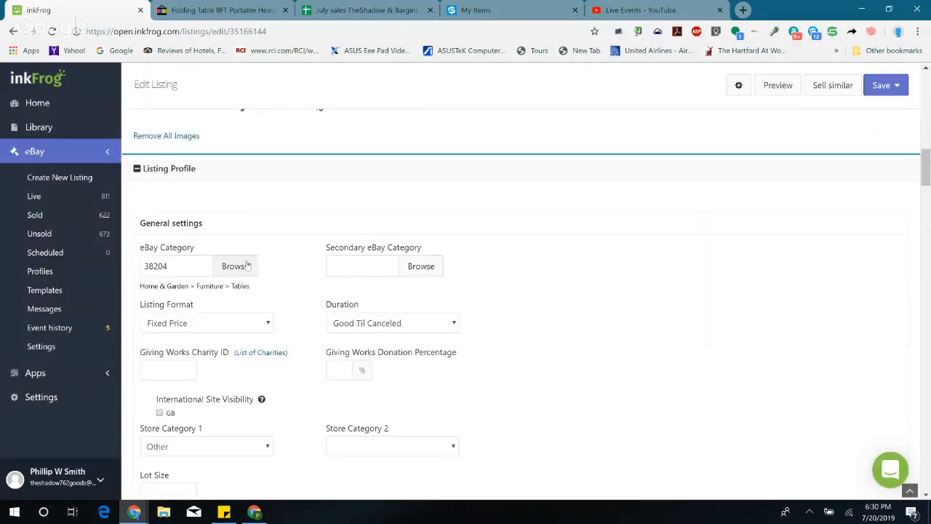
# Step: Search the eBay categories for "table", pick Home & Garden > Furniture > Tables, and close the category chooser
pyautogui.click(237, 266)
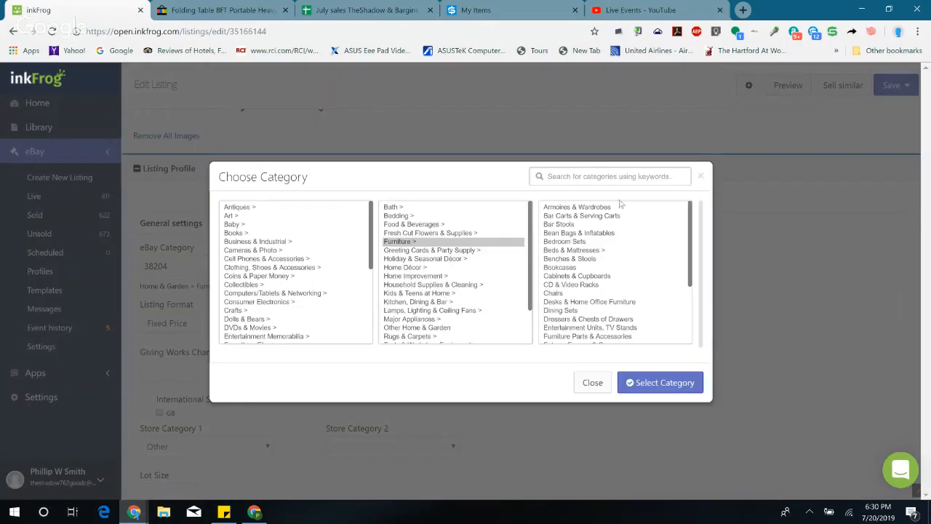
pyautogui.click(623, 175)
pyautogui.write('table')
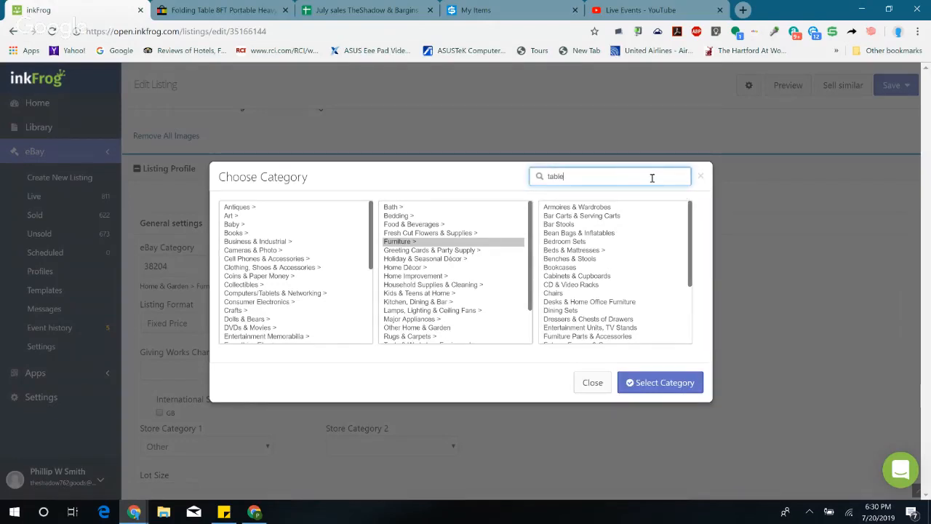
pyautogui.press('Return')
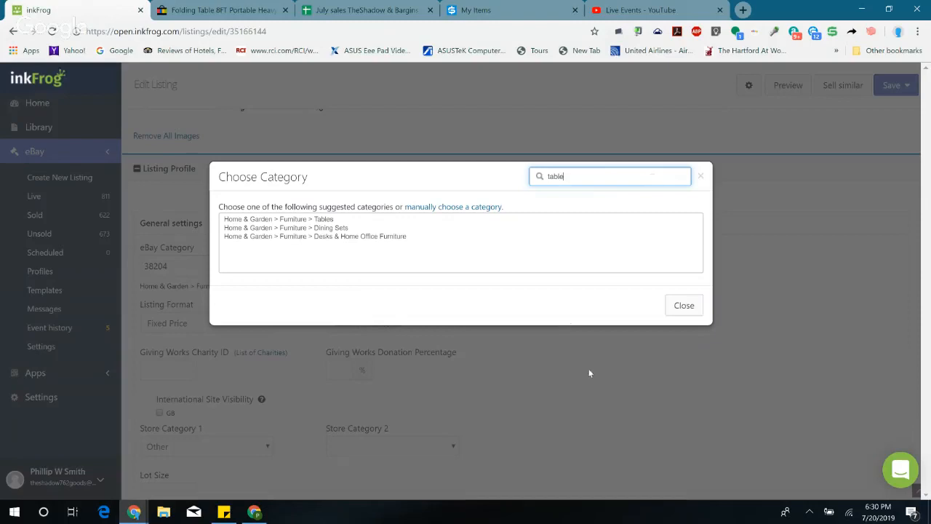
pyautogui.click(336, 219)
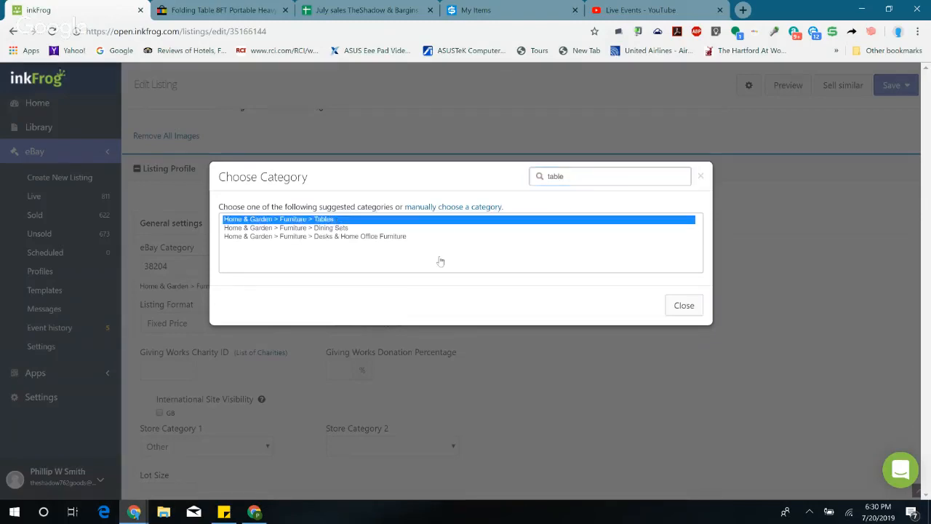
pyautogui.click(684, 305)
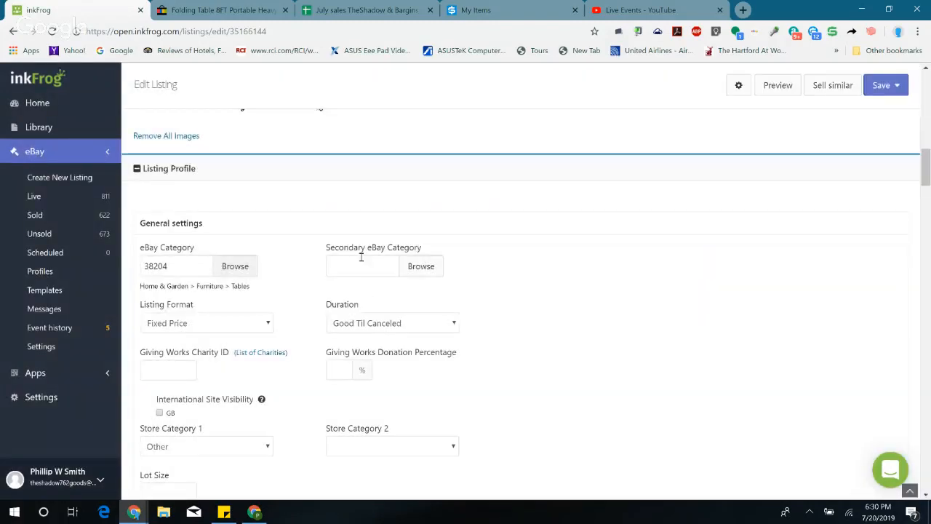
# Step: Switch the listing's duration to 1 Day and back to Good Til Canceled
pyautogui.click(346, 266)
pyautogui.click(393, 323)
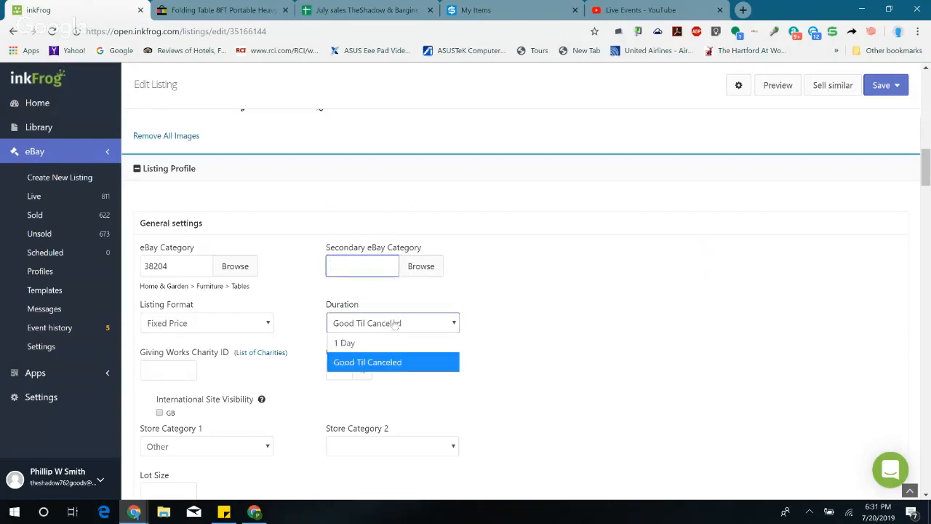
pyautogui.click(380, 346)
pyautogui.click(385, 323)
pyautogui.click(386, 362)
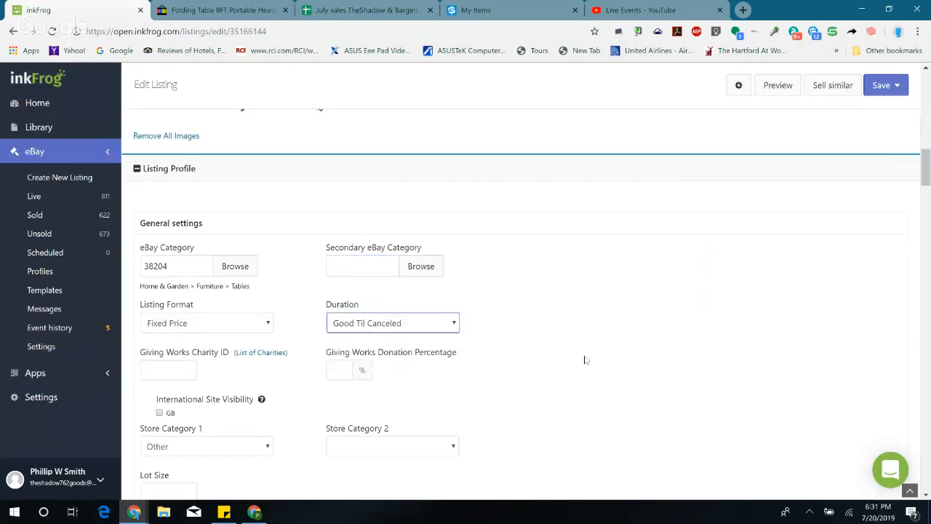
# Step: Set the listing's Store Category 1 to No Store Category
pyautogui.scroll(-2, 589, 355)
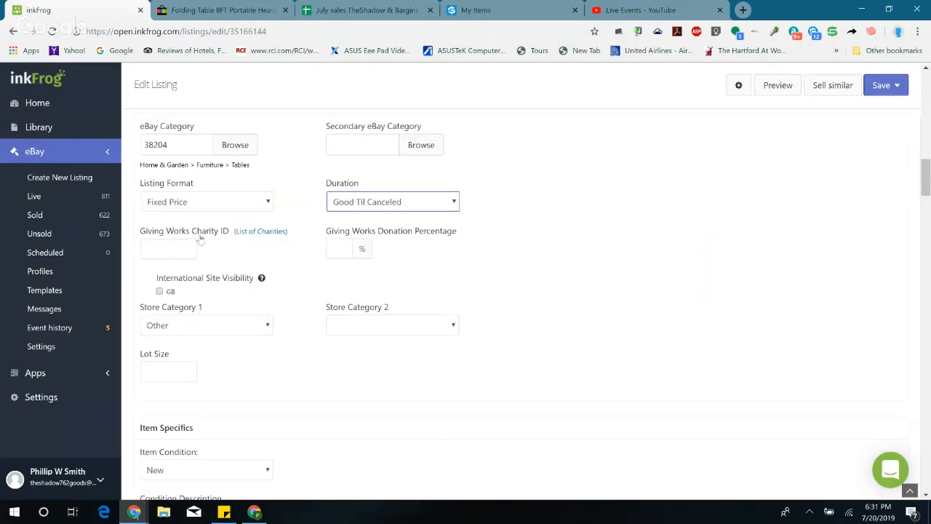
pyautogui.click(181, 329)
pyautogui.click(285, 362)
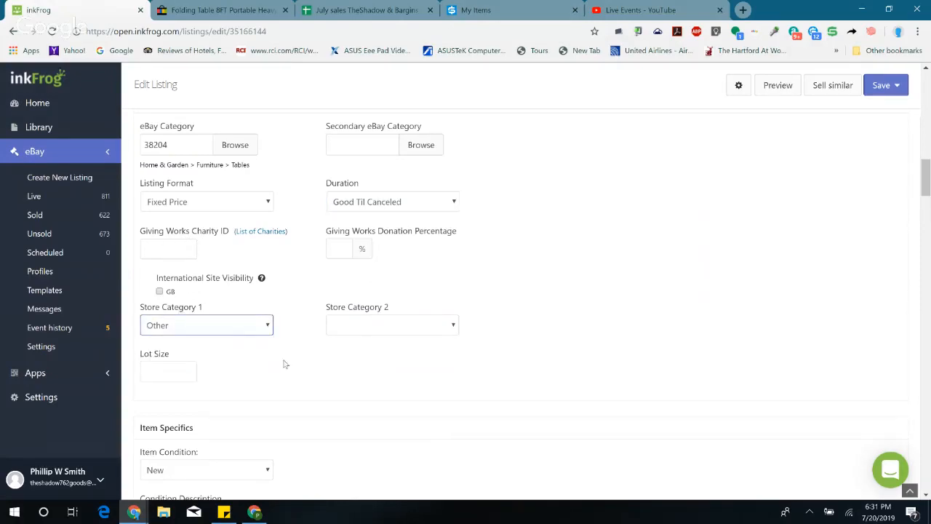
pyautogui.click(209, 331)
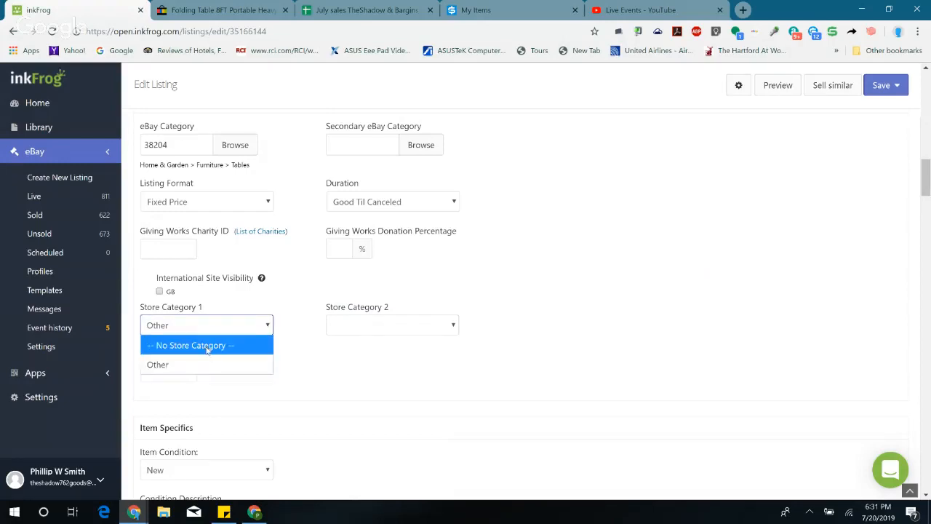
pyautogui.click(208, 345)
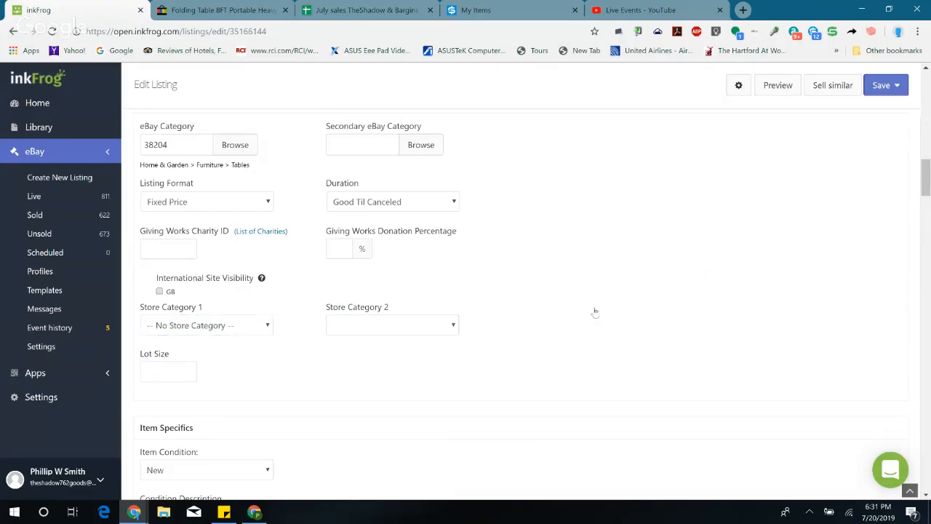
# Step: Reselect New as the listing's item condition in the item specifics
pyautogui.scroll(-2, 595, 313)
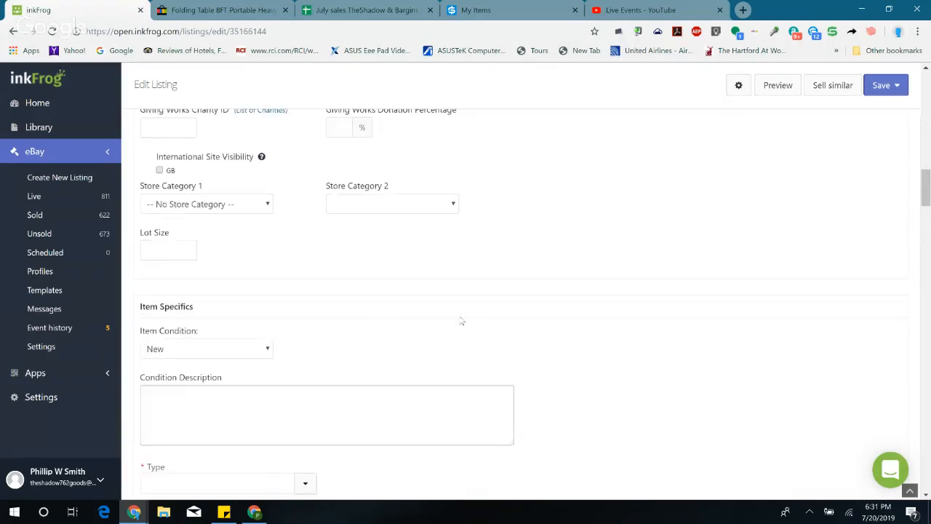
pyautogui.click(222, 348)
pyautogui.click(224, 343)
pyautogui.click(214, 349)
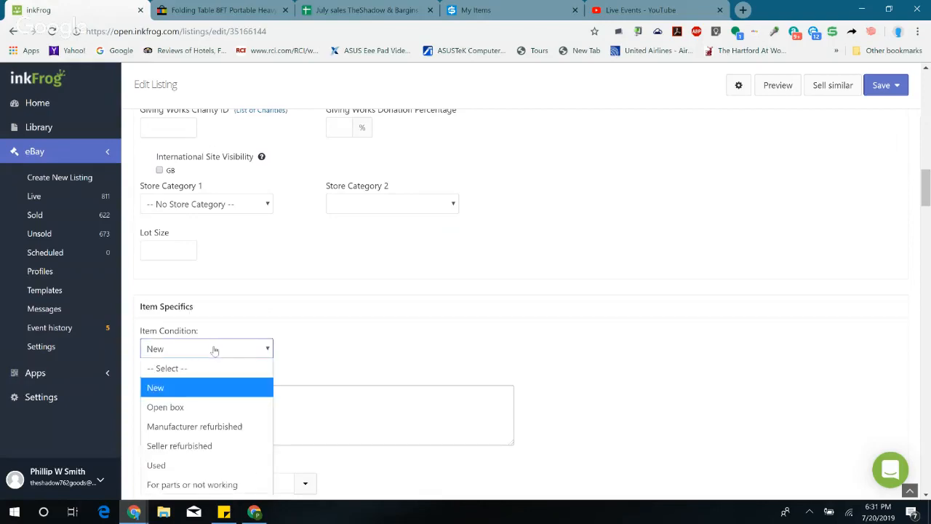
pyautogui.click(179, 393)
# Step: Set the listing's required Type item specific to Folding Table
pyautogui.scroll(-2, 359, 358)
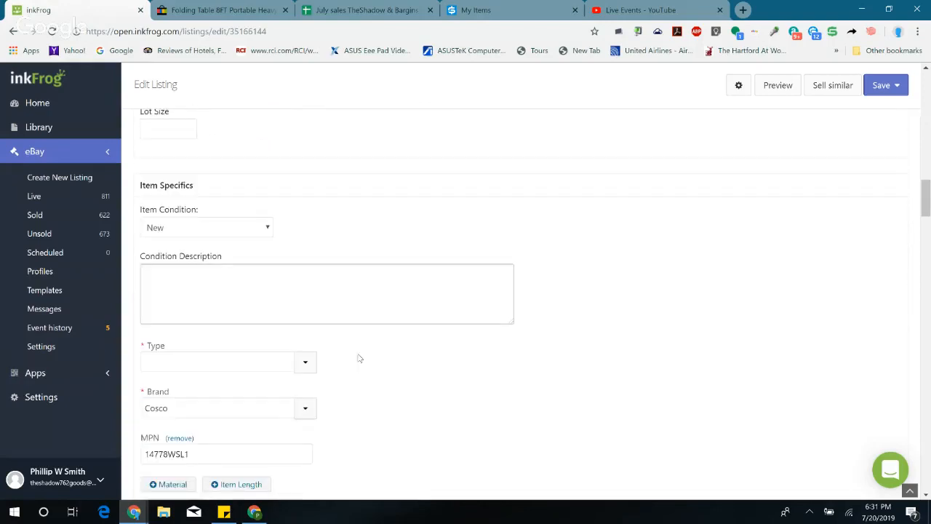
pyautogui.click(302, 362)
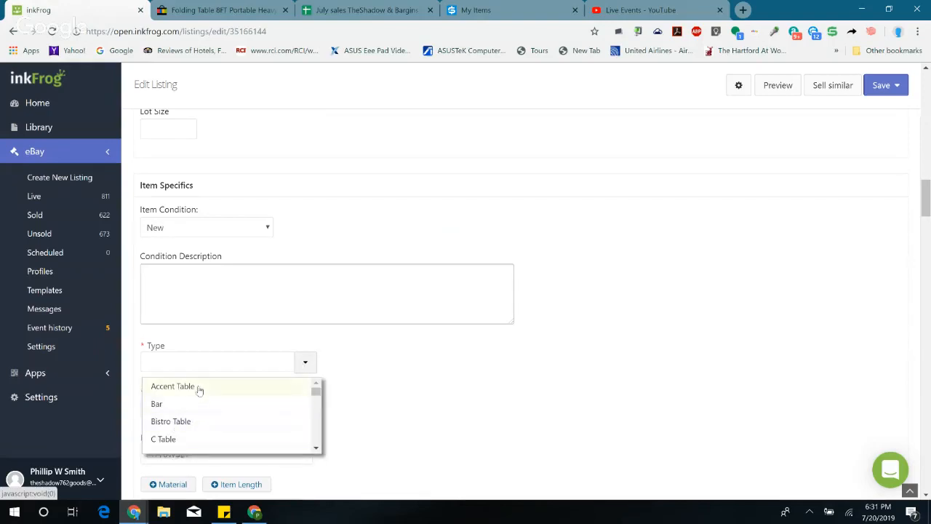
pyautogui.scroll(-2, 199, 391)
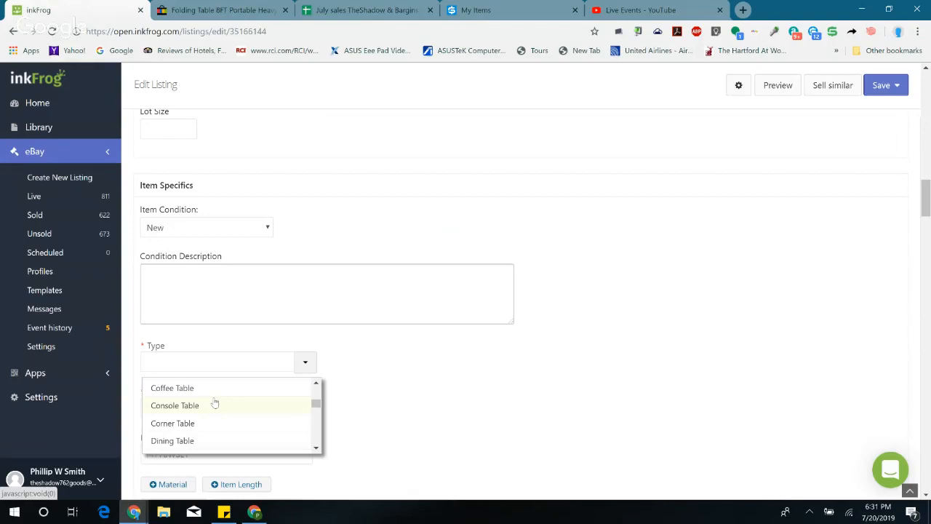
pyautogui.scroll(-2, 211, 409)
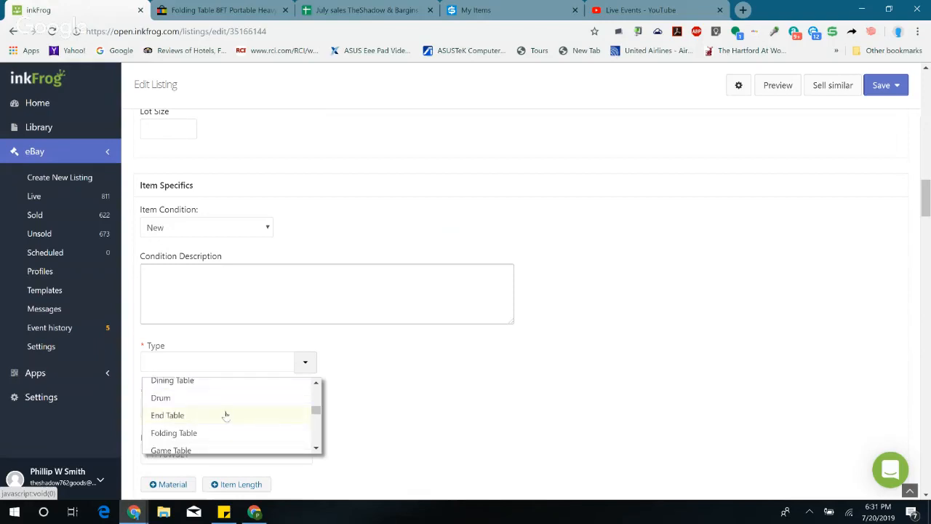
pyautogui.click(209, 434)
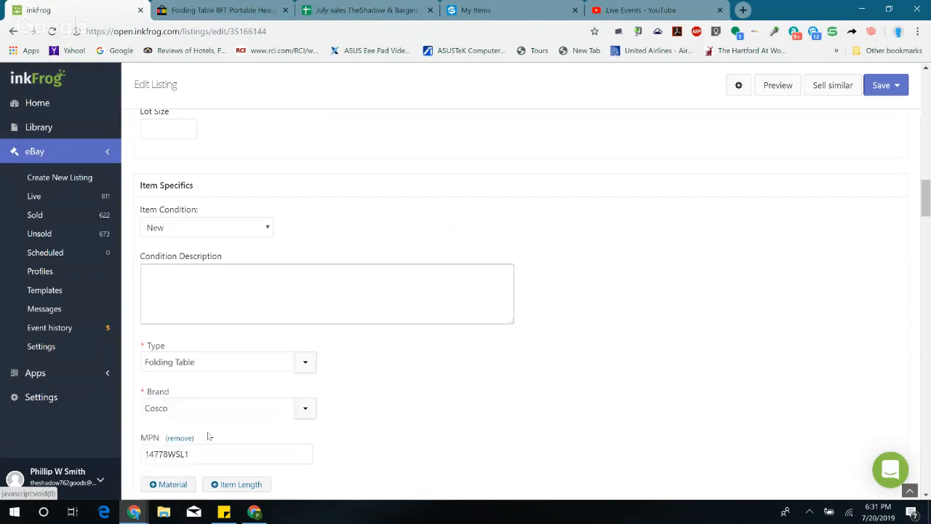
pyautogui.scroll(-5, 527, 370)
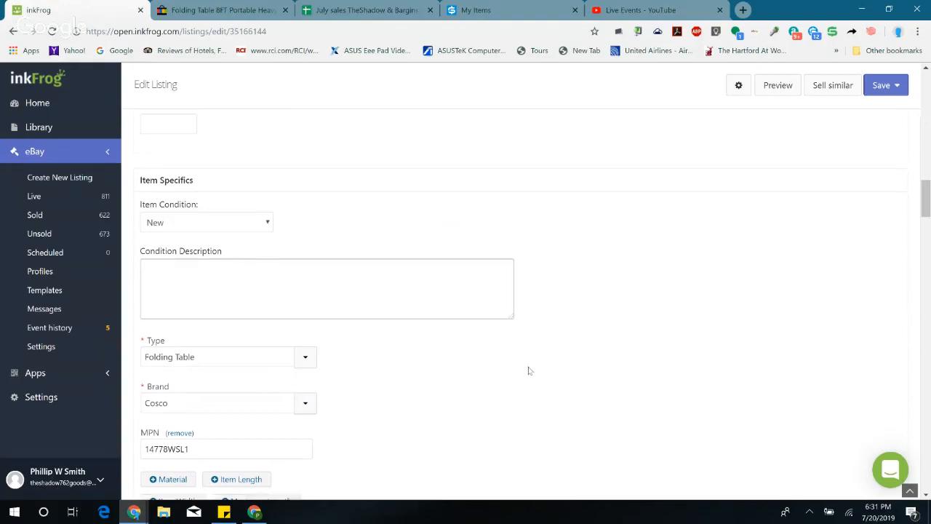
# Step: Save the folding table listing and submit its changes as a revision to the live eBay listing
pyautogui.scroll(10, 566, 357)
pyautogui.scroll(10, 561, 371)
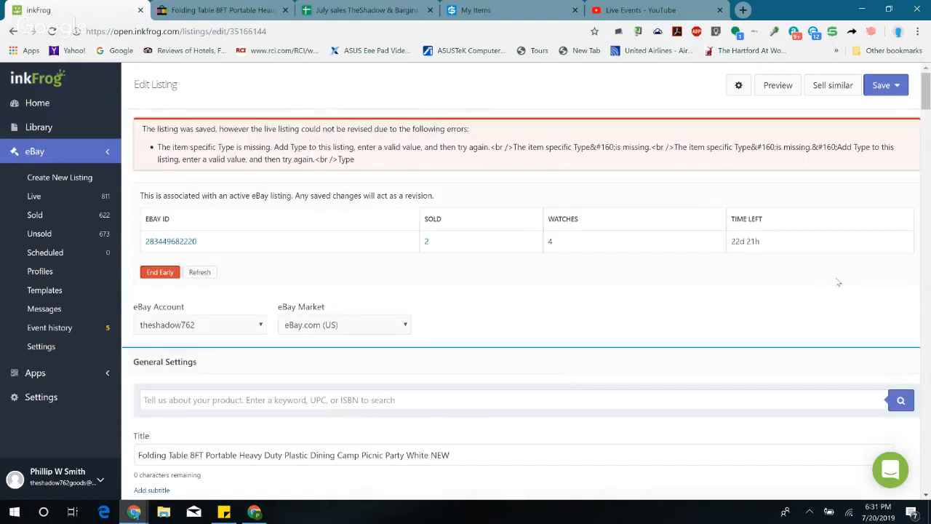
pyautogui.click(884, 85)
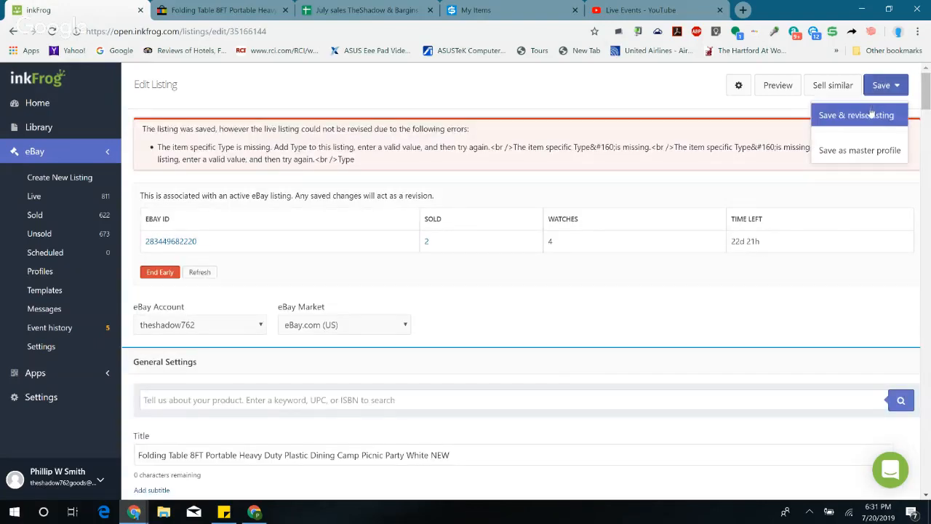
pyautogui.click(871, 115)
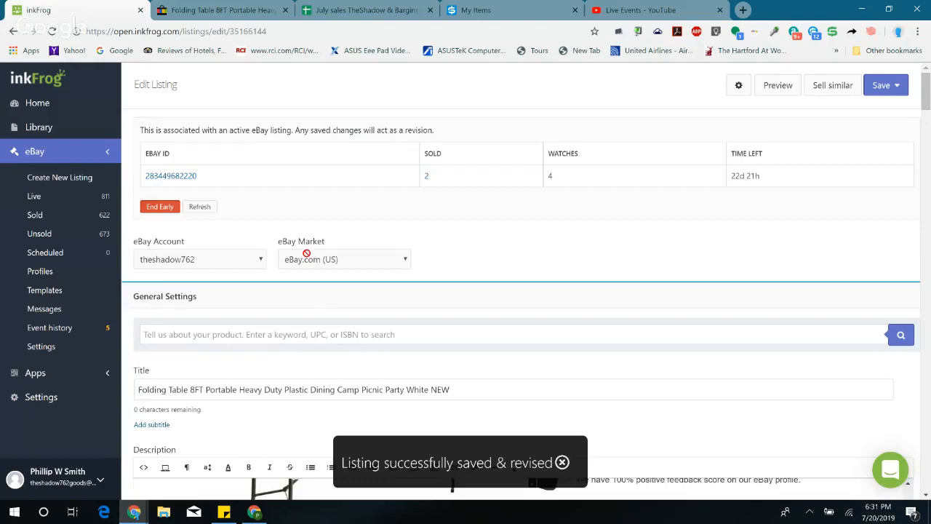
# Step: View the revised folding table listing live on eBay, then close both of its eBay pages
pyautogui.click(170, 177)
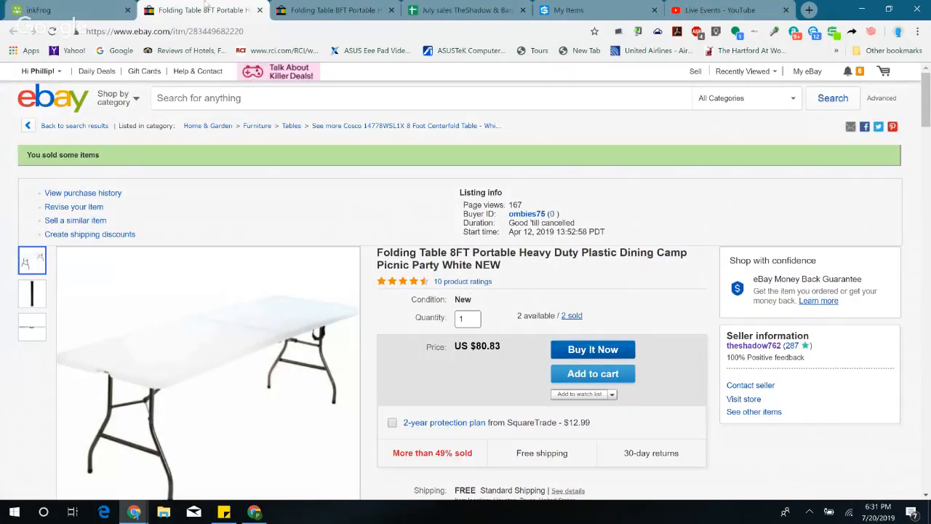
pyautogui.click(260, 10)
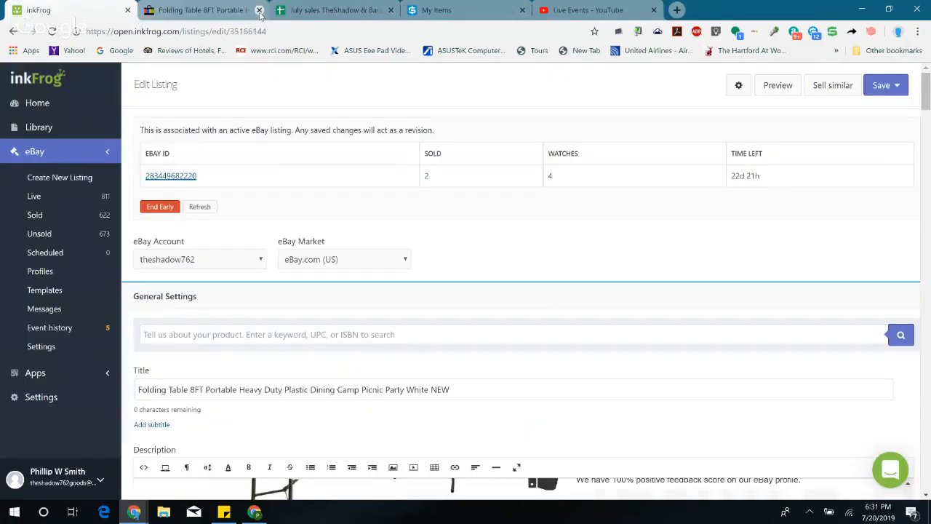
pyautogui.click(259, 10)
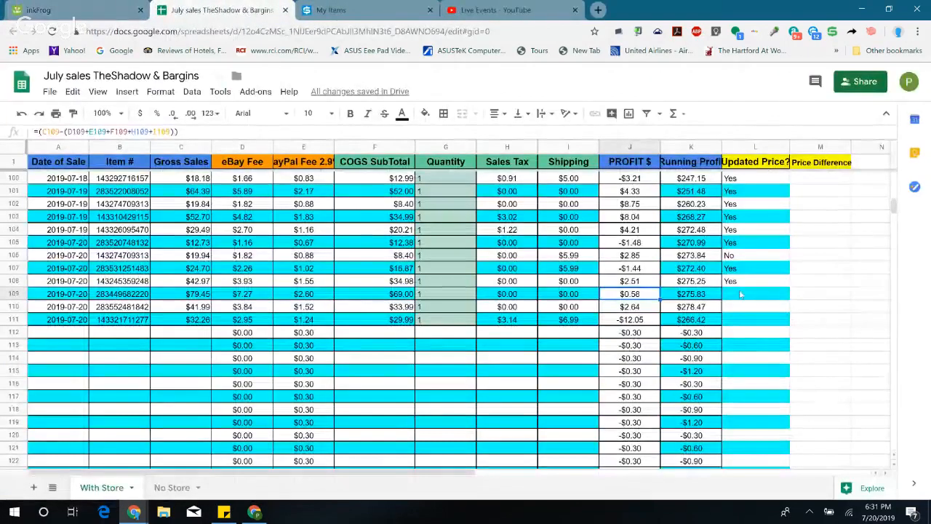
# Step: Enter Yes in the Updated Price? column for the folding table sale in row 109 of the July sales sheet
pyautogui.click(740, 294)
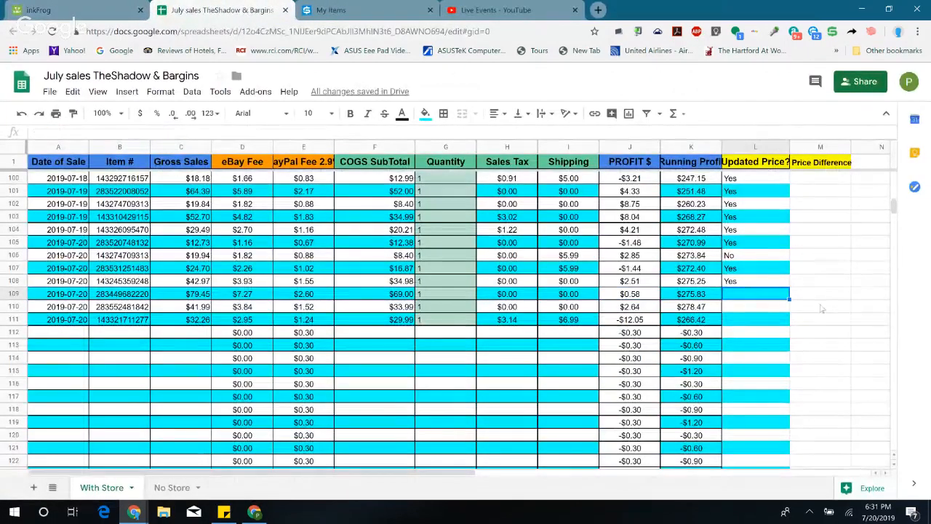
pyautogui.write('Yes')
pyautogui.press('Return')
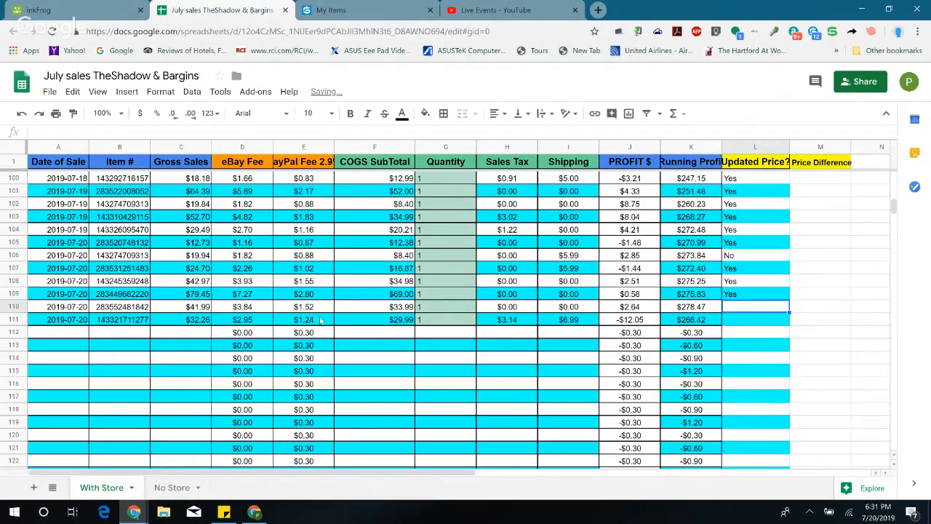
# Step: Switch back to inkFrog and open the $41.99 order of Jul 20 from the sold eBay orders
pyautogui.click(73, 10)
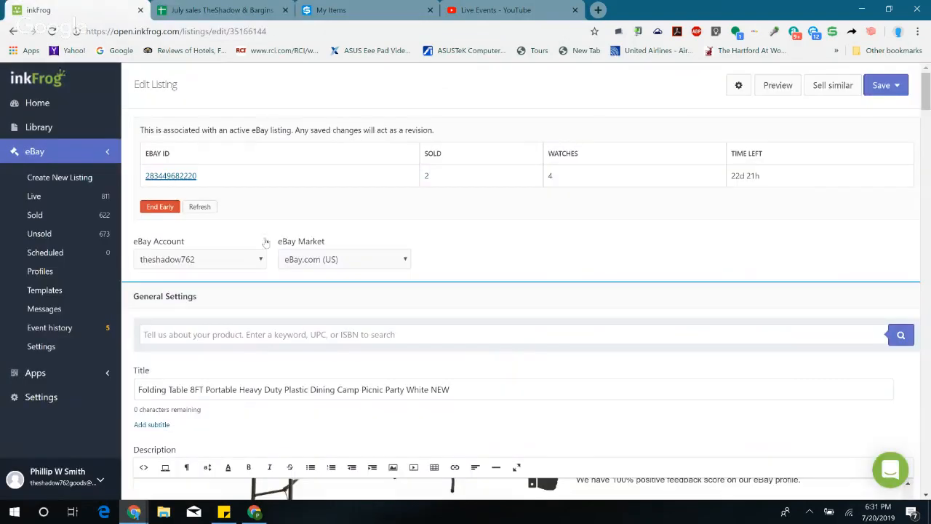
pyautogui.click(34, 215)
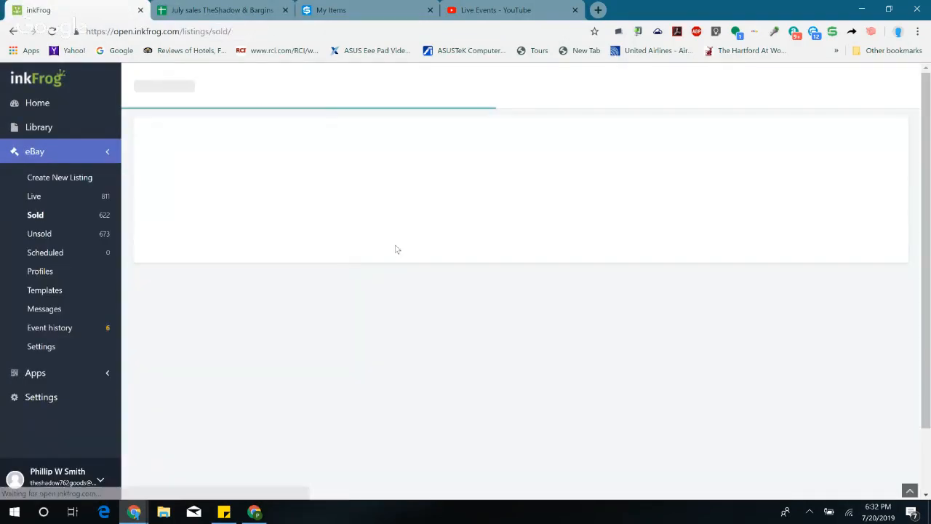
pyautogui.scroll(-1, 477, 219)
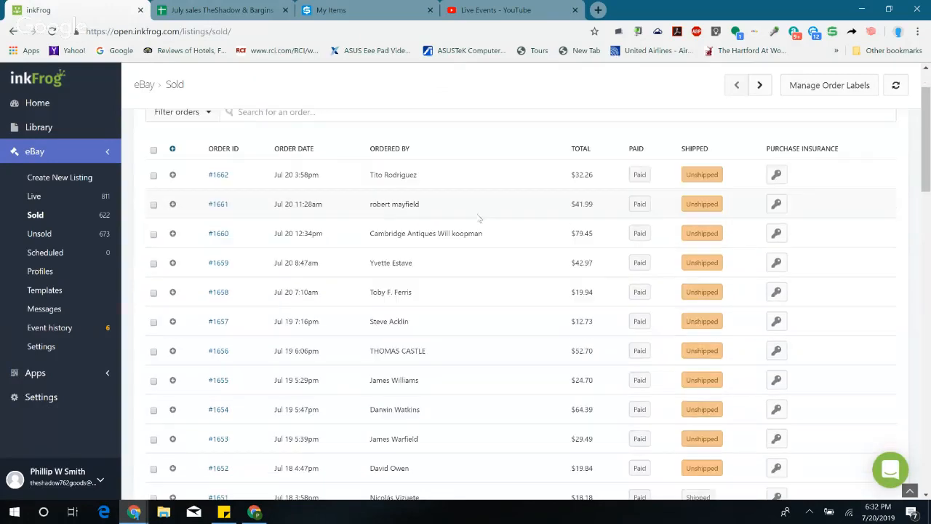
pyautogui.click(217, 204)
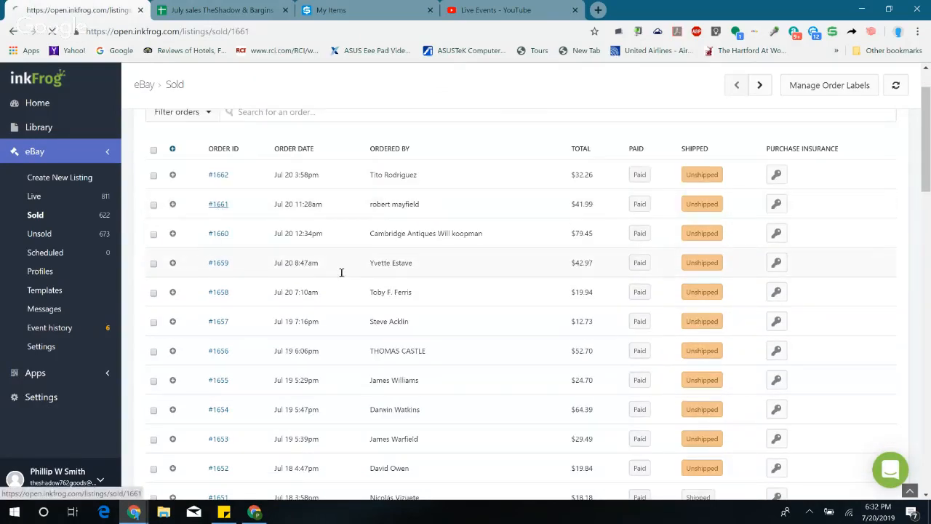
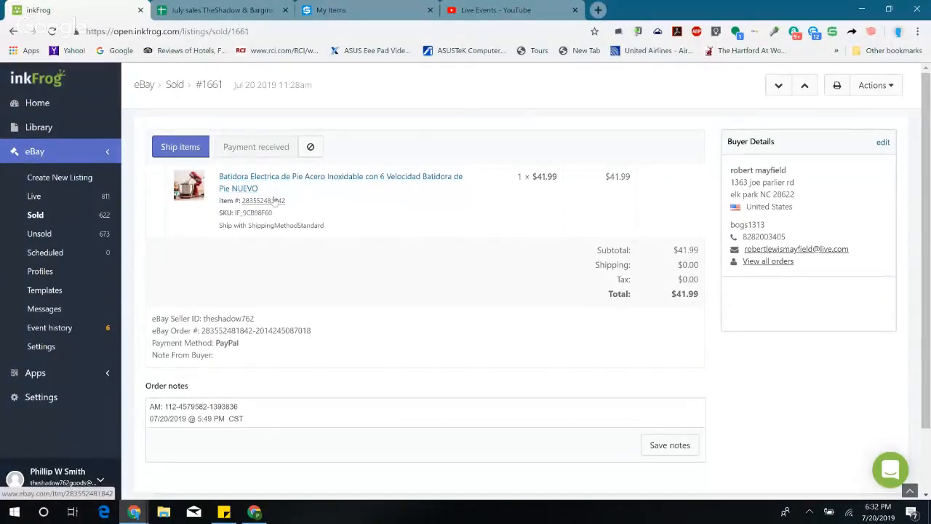
# Step: View the sold stand mixer's eBay listing, then switch to the July sales sheet and check its profit in row 110
pyautogui.click(274, 201)
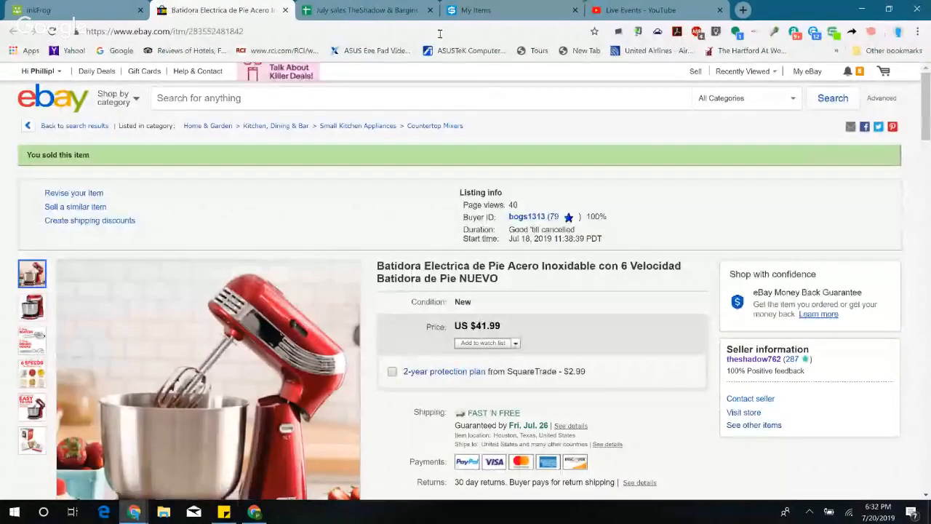
pyautogui.click(412, 10)
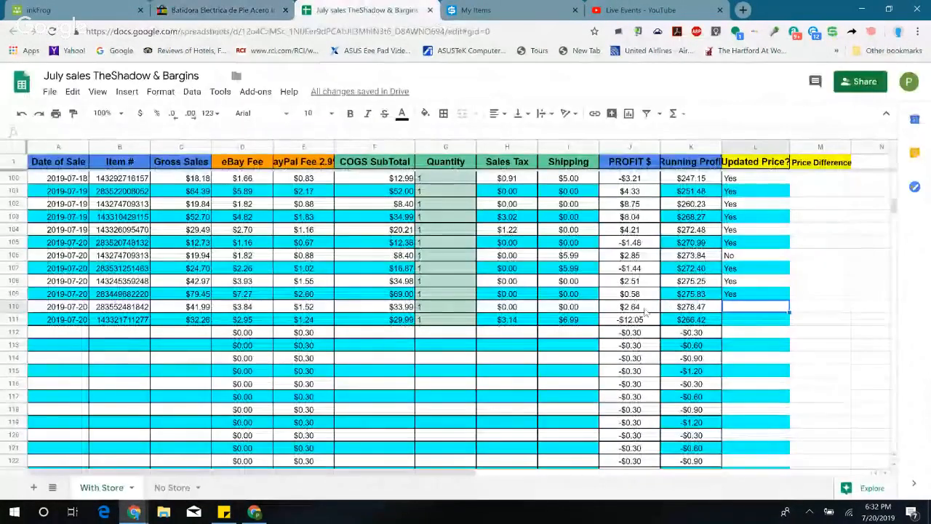
pyautogui.click(634, 308)
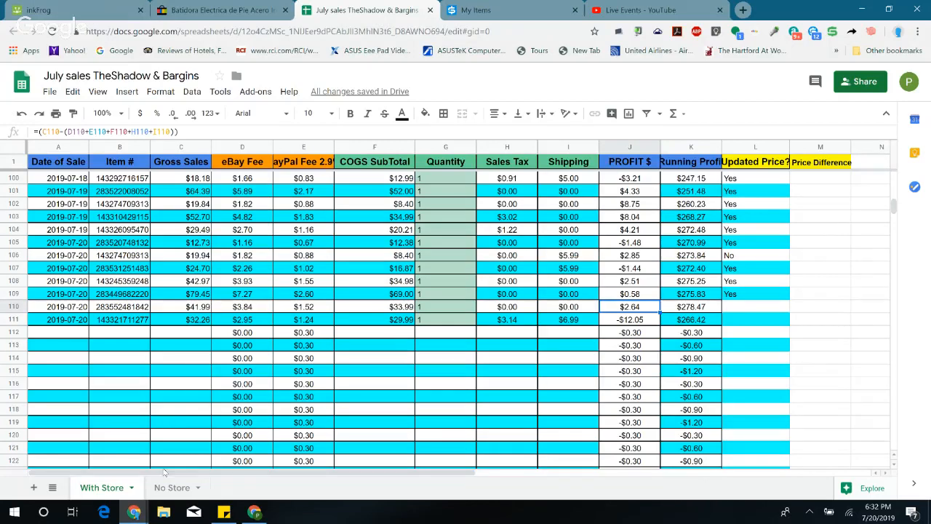
# Step: Open Calculator and move its window so the sheet's PROFIT $ column stays visible
pyautogui.click(13, 512)
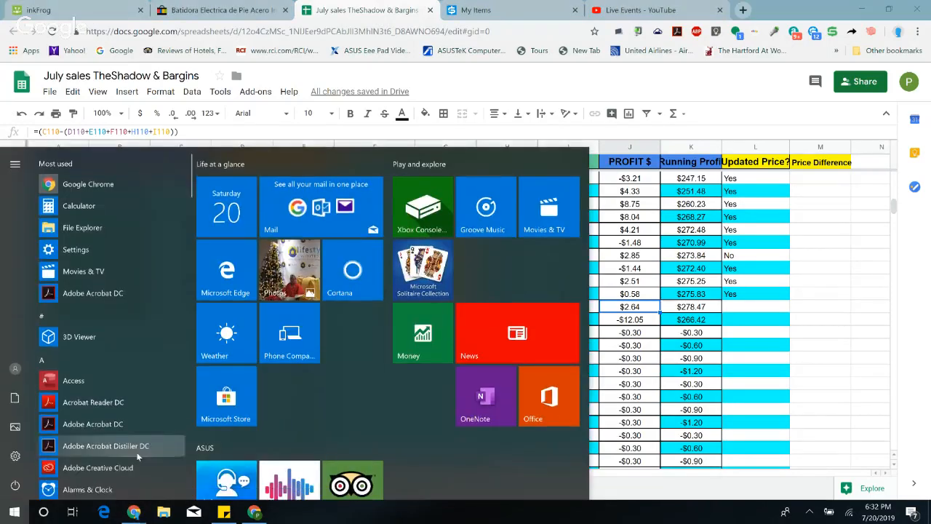
pyautogui.write('cal')
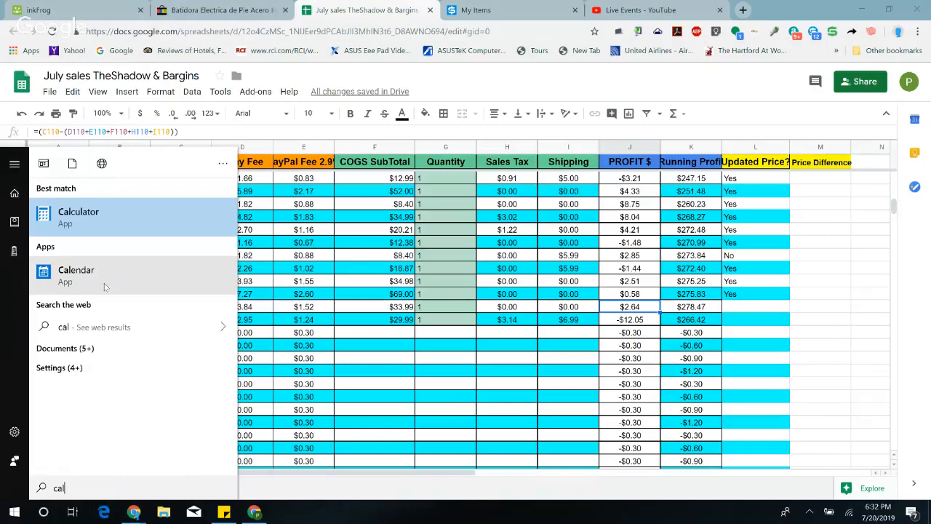
pyautogui.click(97, 214)
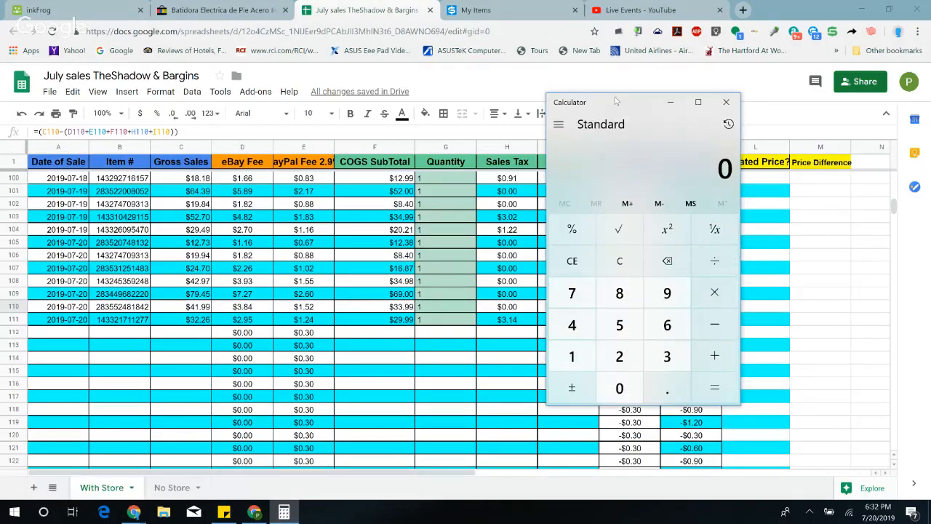
pyautogui.moveTo(618, 102); pyautogui.dragTo(449, 105)
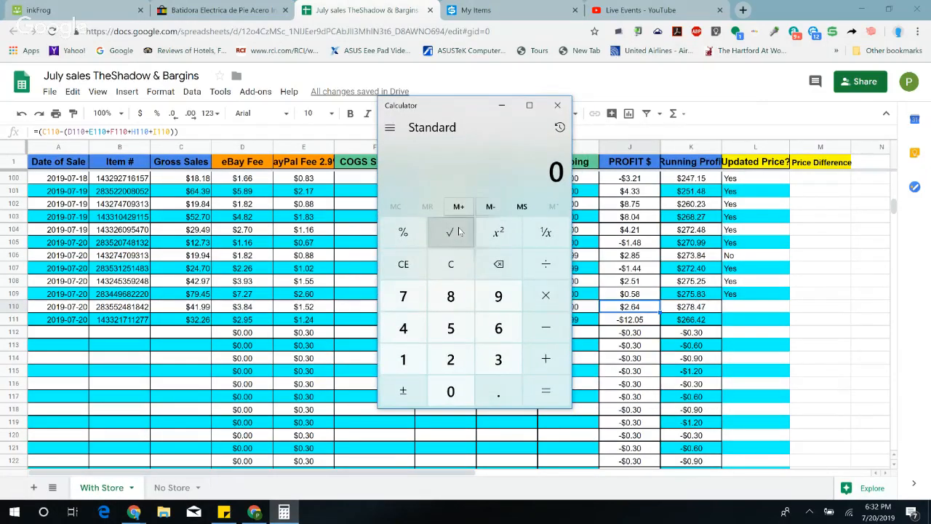
pyautogui.click(448, 358)
pyautogui.click(498, 389)
pyautogui.click(500, 331)
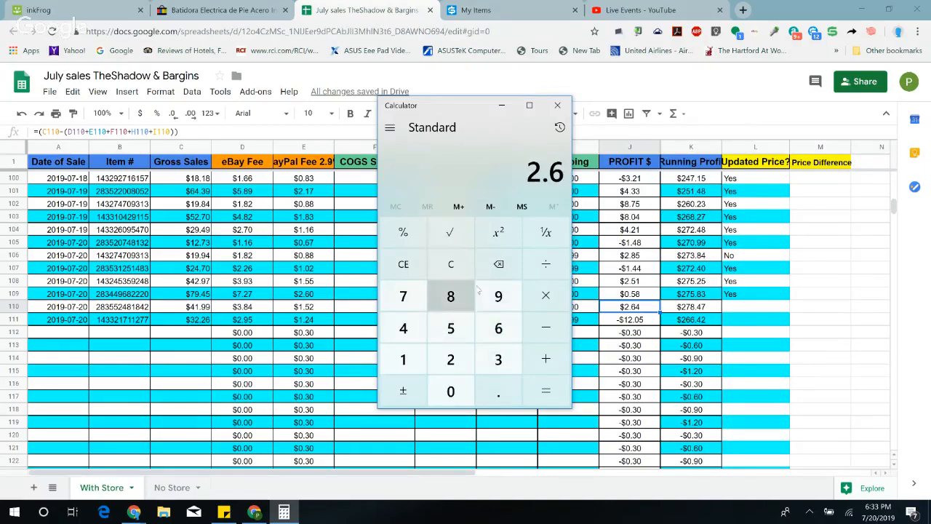
pyautogui.click(450, 263)
pyautogui.click(499, 359)
pyautogui.click(544, 357)
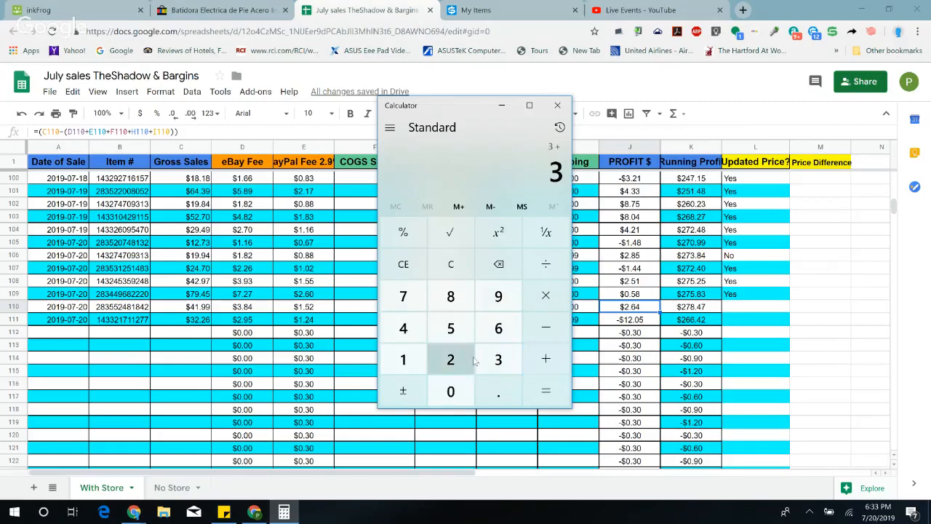
pyautogui.click(404, 360)
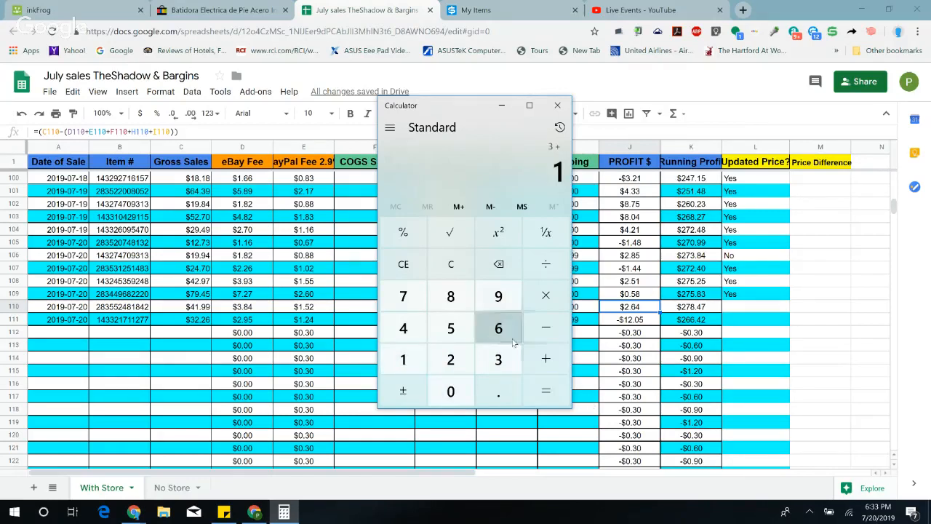
pyautogui.click(450, 263)
# Step: Multiply 3 by 2 in Calculator to estimate the profit from two sales, then close it
pyautogui.click(499, 358)
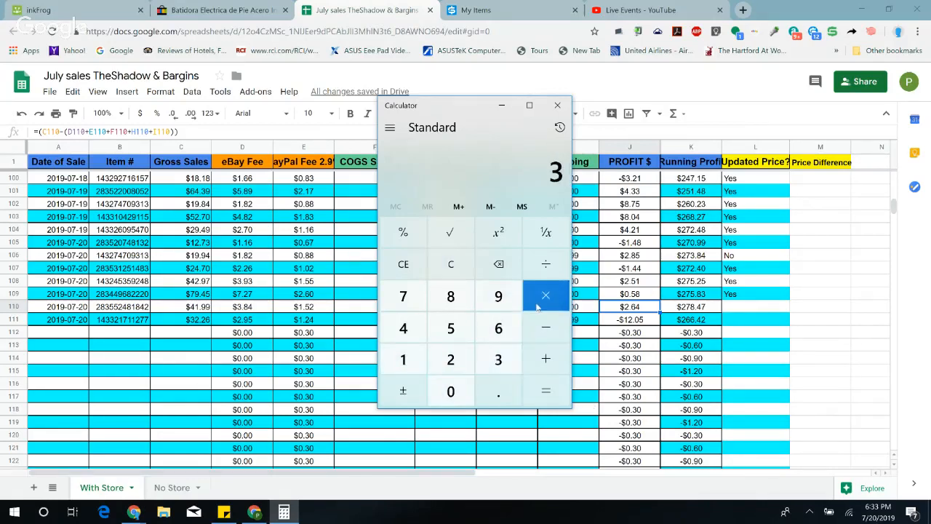
pyautogui.click(545, 299)
pyautogui.click(458, 360)
pyautogui.click(546, 390)
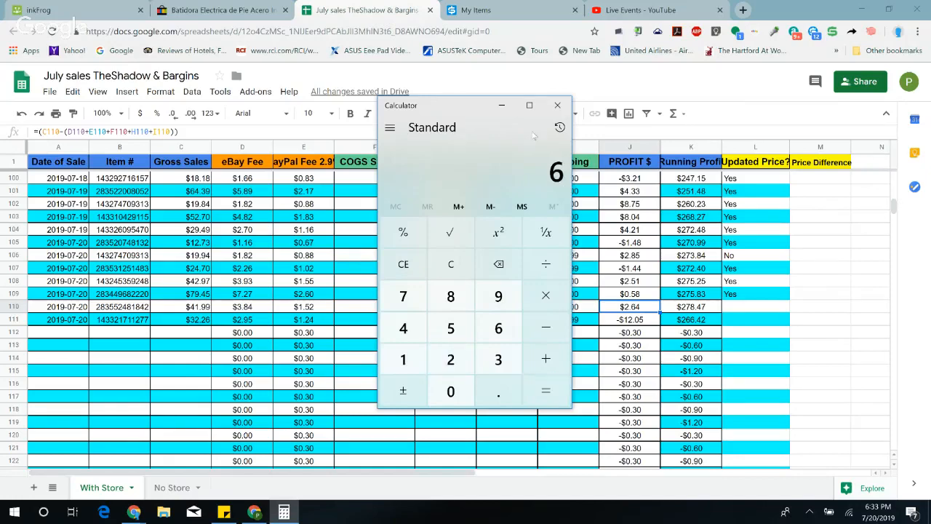
pyautogui.click(557, 106)
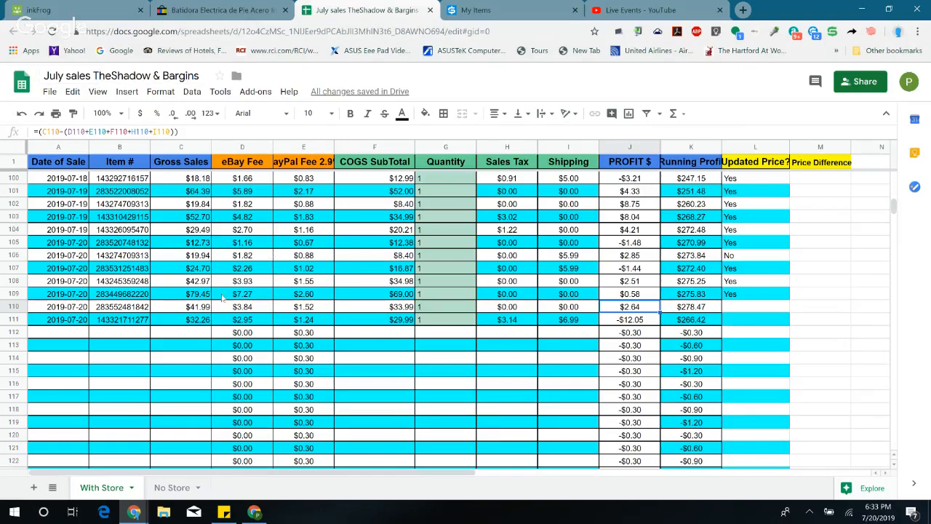
# Step: Switch back to inkFrog and open the stand mixer's listing for editing from its sold order, at the pricing section
pyautogui.click(100, 7)
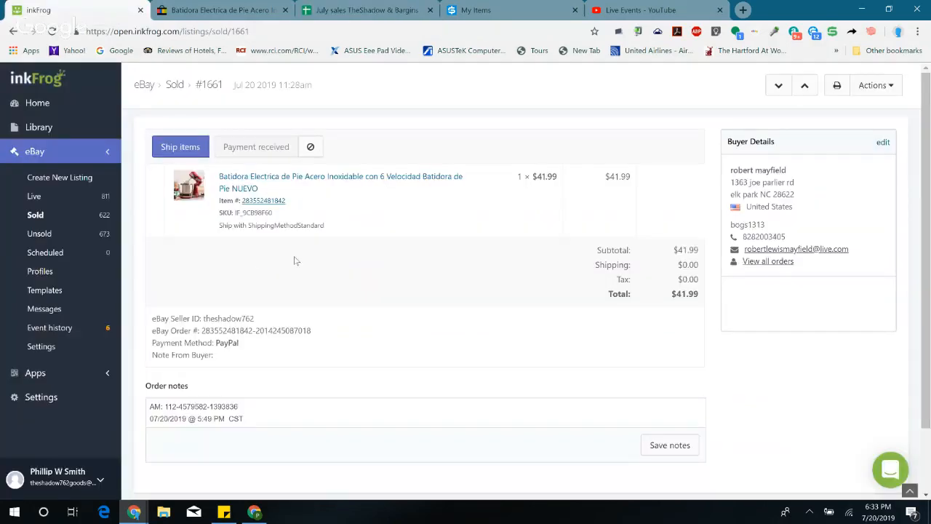
pyautogui.click(300, 181)
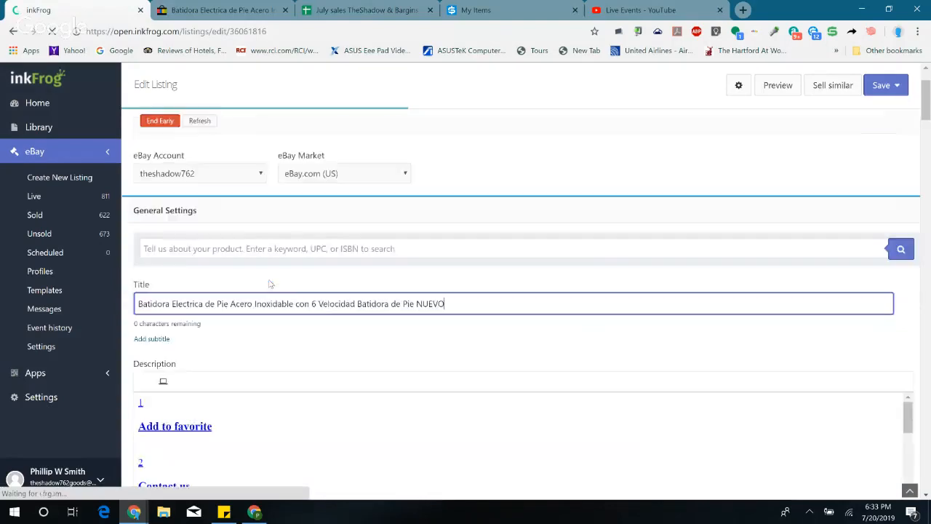
pyautogui.scroll(-5, 280, 291)
pyautogui.scroll(-15, 280, 291)
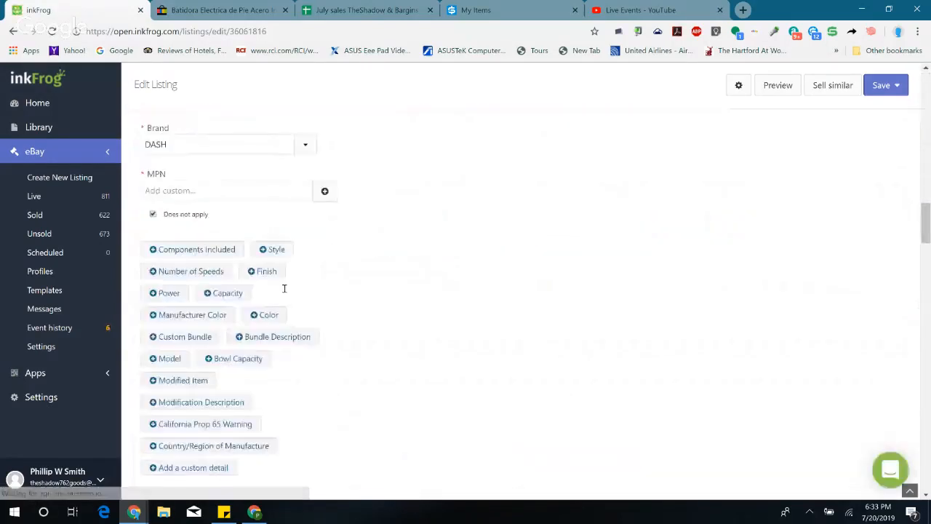
pyautogui.scroll(-8, 284, 293)
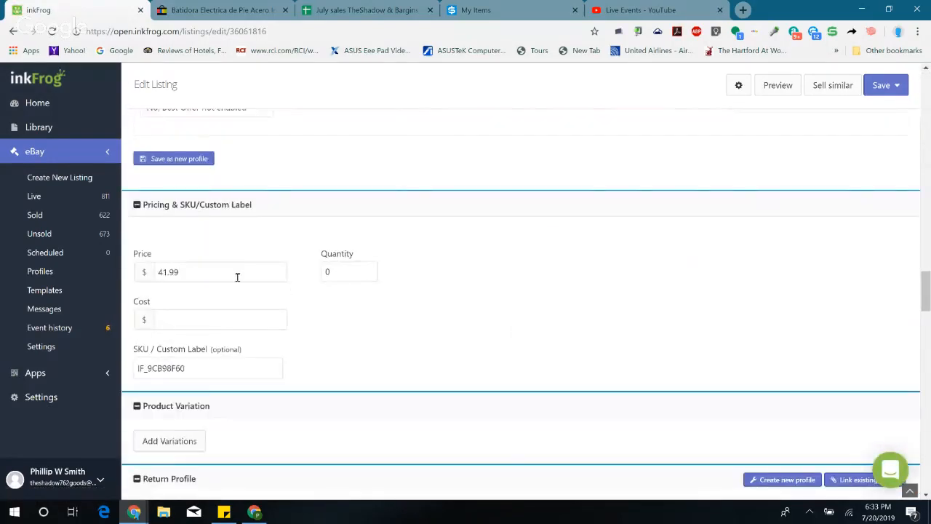
# Step: Open Calculator, add 0.5 to the mixer's 41.99 price, and close it
pyautogui.click(9, 512)
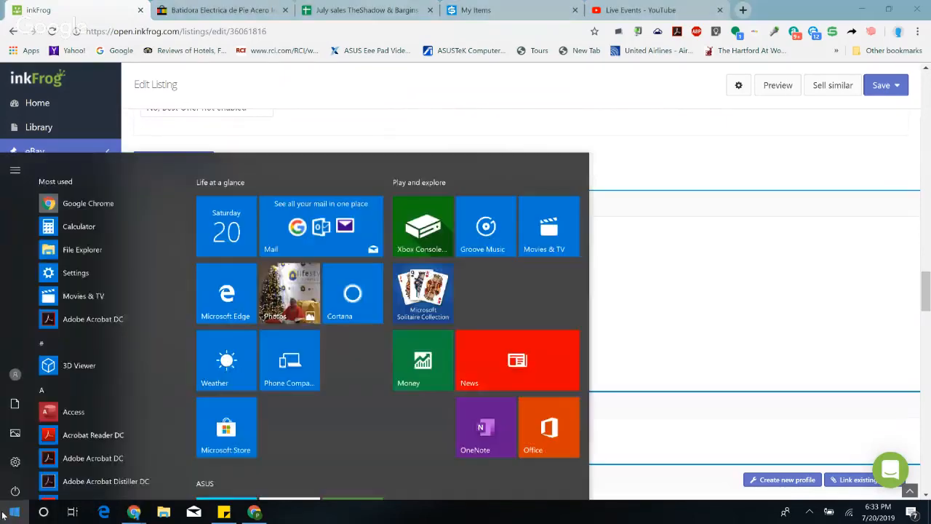
pyautogui.write('cal')
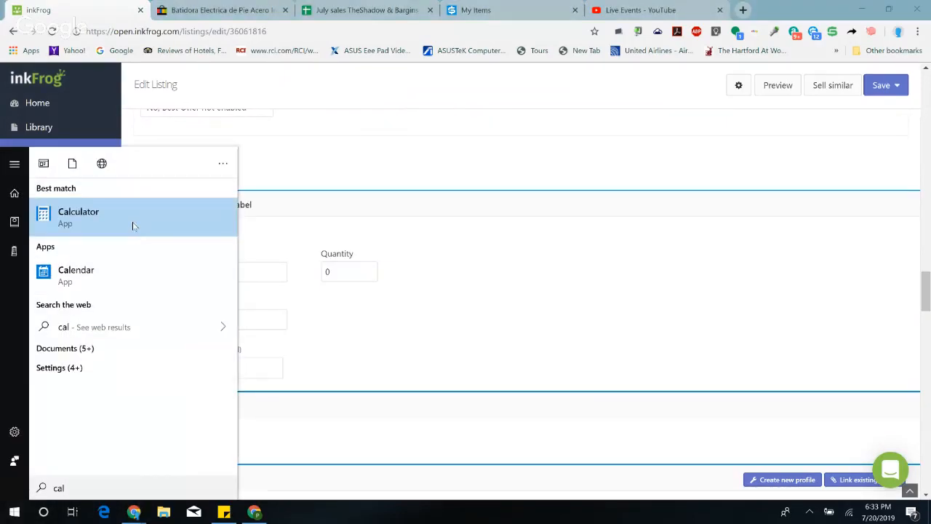
pyautogui.click(132, 227)
pyautogui.click(403, 327)
pyautogui.click(403, 359)
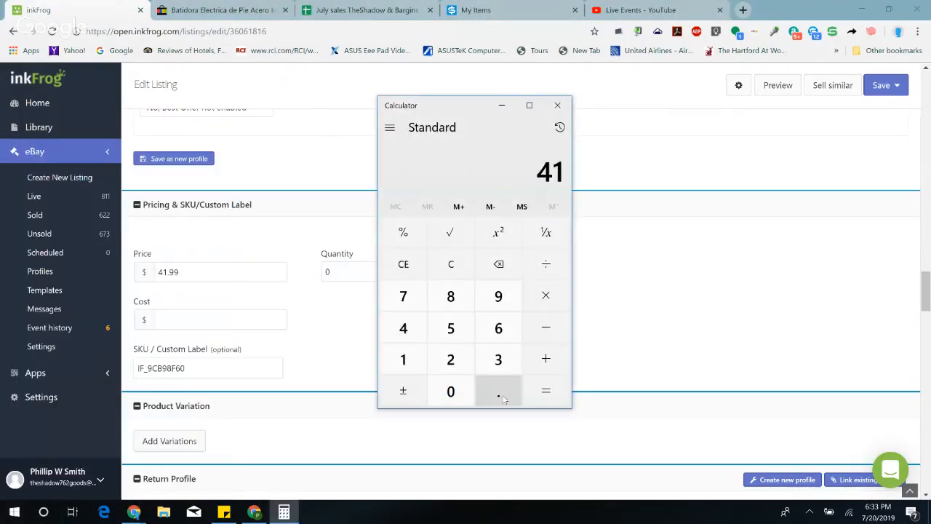
pyautogui.click(498, 390)
pyautogui.click(497, 299)
pyautogui.click(496, 298)
pyautogui.click(546, 359)
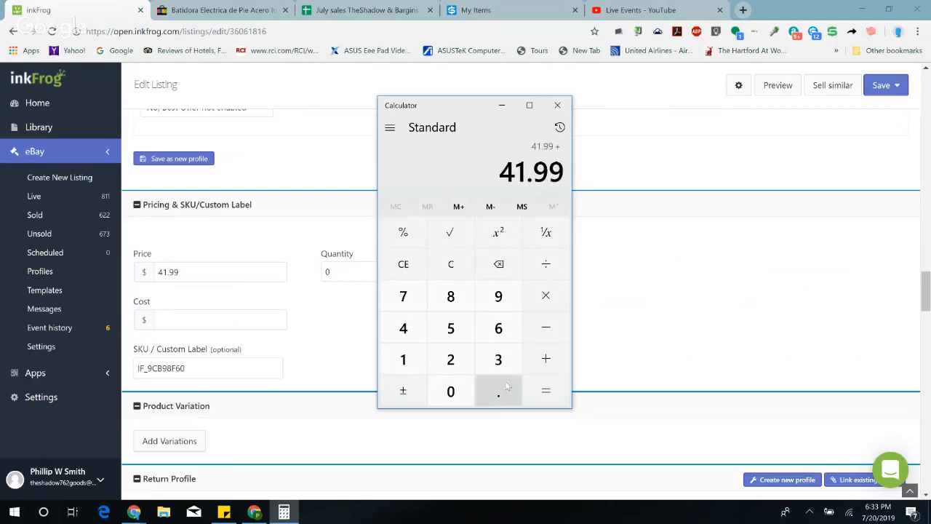
pyautogui.click(498, 390)
pyautogui.click(450, 327)
pyautogui.click(546, 390)
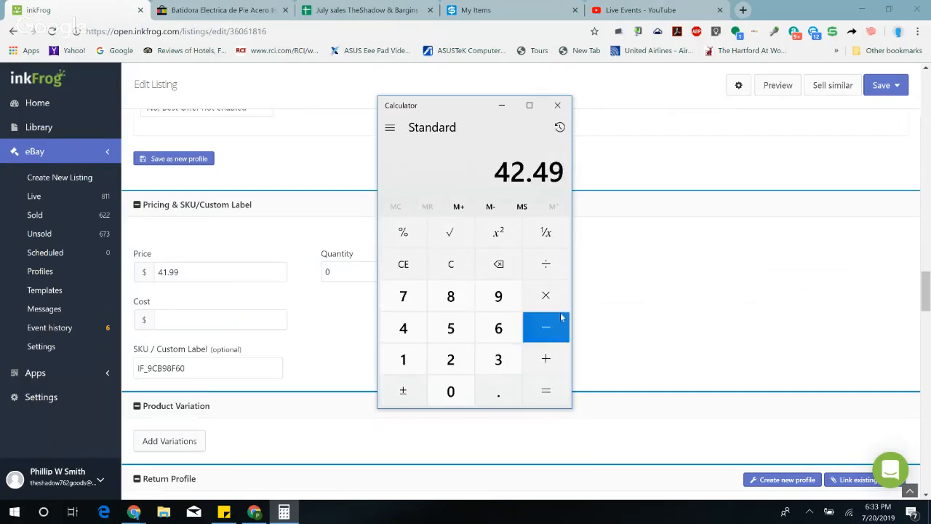
pyautogui.click(558, 105)
# Step: Set the mixer listing's price to $42.49 and its quantity to 2
pyautogui.moveTo(138, 272); pyautogui.dragTo(255, 316)
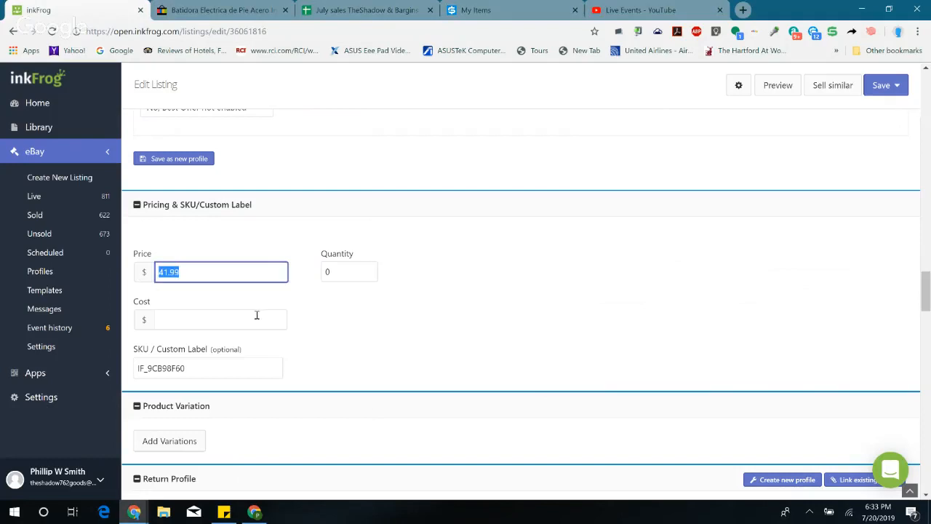
pyautogui.write('42.')
pyautogui.press('Tab')
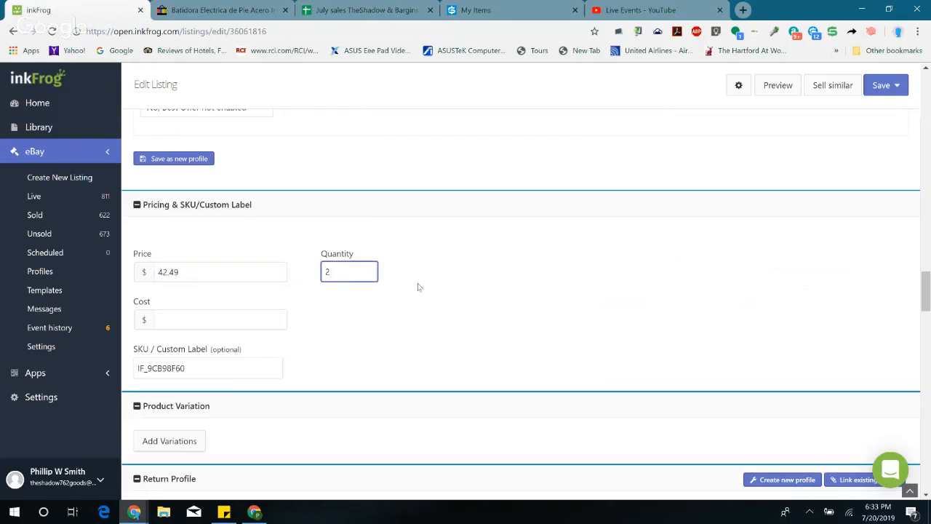
# Step: Set the mixer listing's tax to Texas at 8.25%, then save the listing and submit it as a revision to eBay
pyautogui.scroll(-15, 418, 286)
pyautogui.scroll(-7, 419, 287)
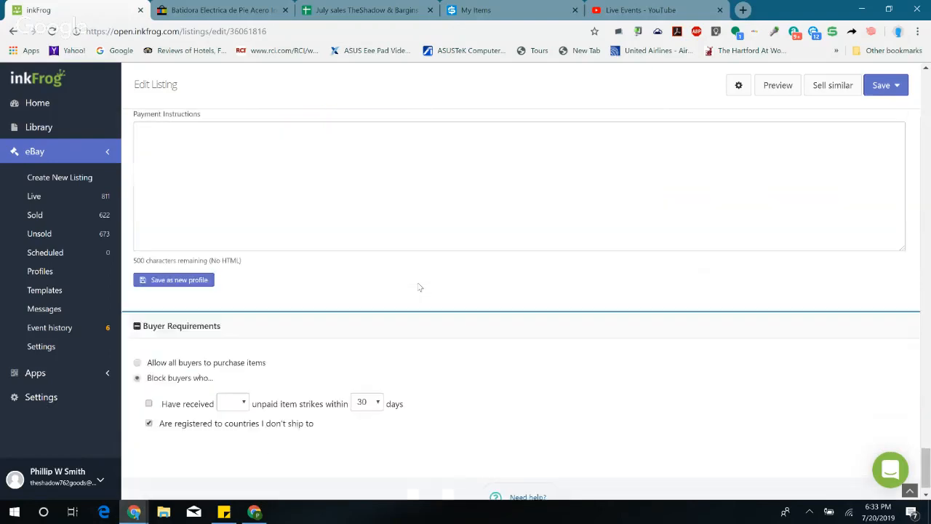
pyautogui.scroll(3, 411, 269)
pyautogui.click(208, 265)
pyautogui.scroll(-10, 203, 216)
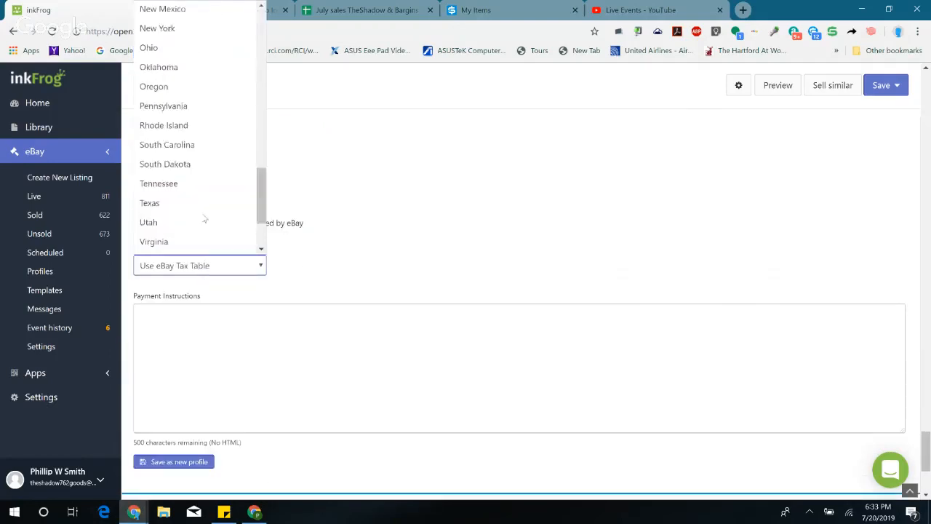
pyautogui.click(166, 114)
pyautogui.press('Tab')
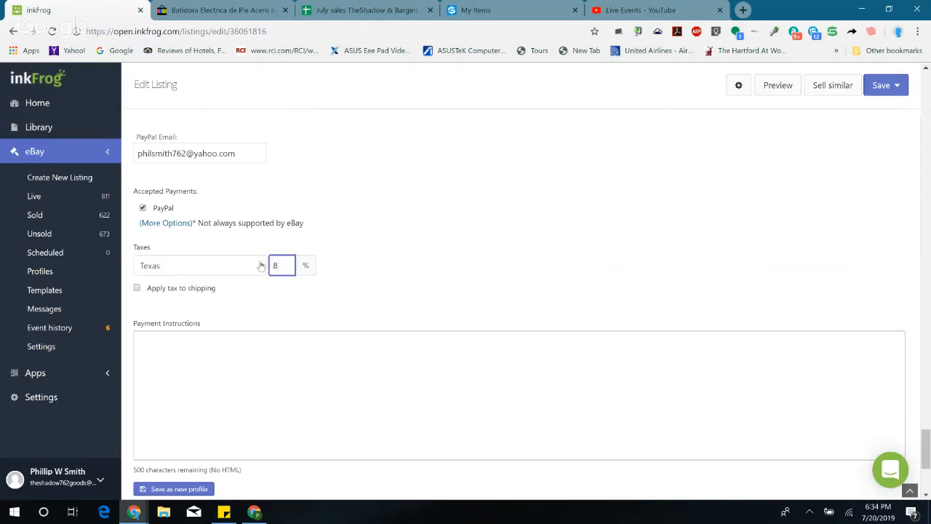
pyautogui.write('8.25')
pyautogui.click(895, 85)
pyautogui.click(843, 118)
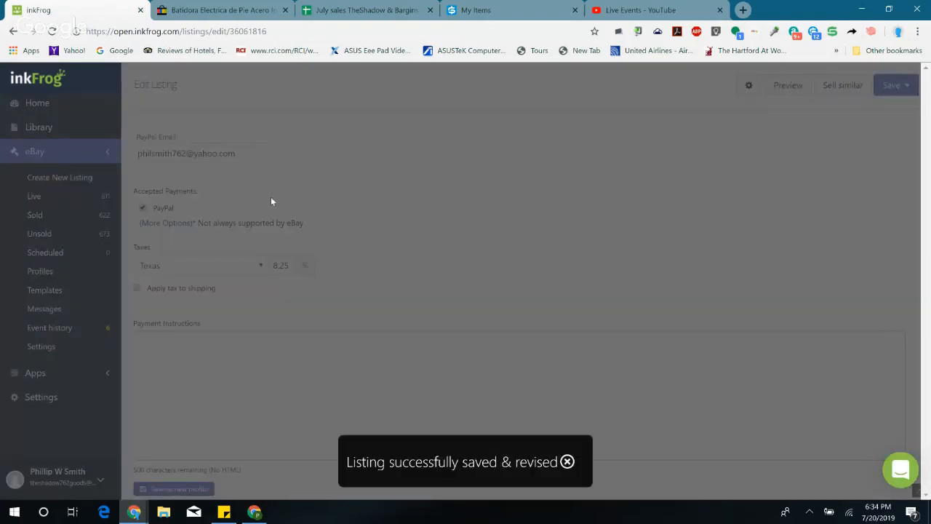
# Step: View the revised mixer listing live on eBay, then close both of its eBay pages
pyautogui.scroll(10, 295, 202)
pyautogui.scroll(5, 290, 197)
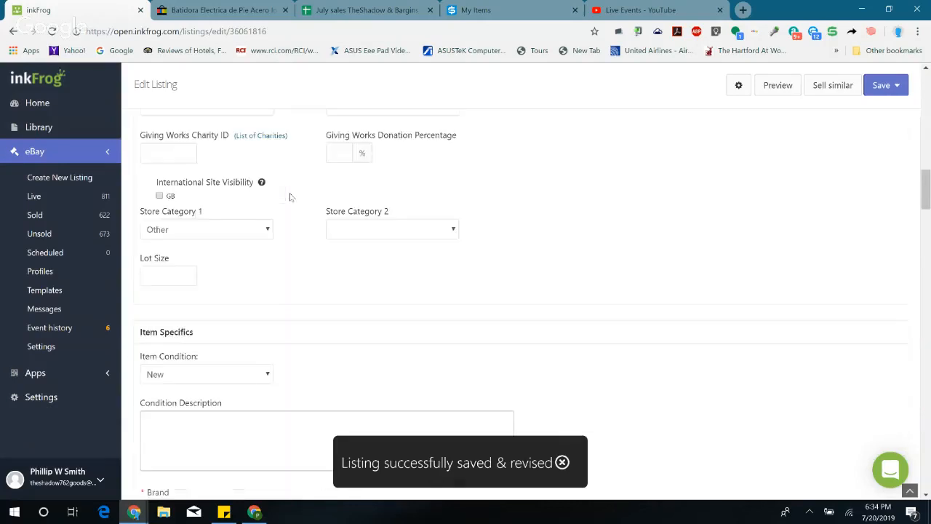
pyautogui.scroll(5, 290, 197)
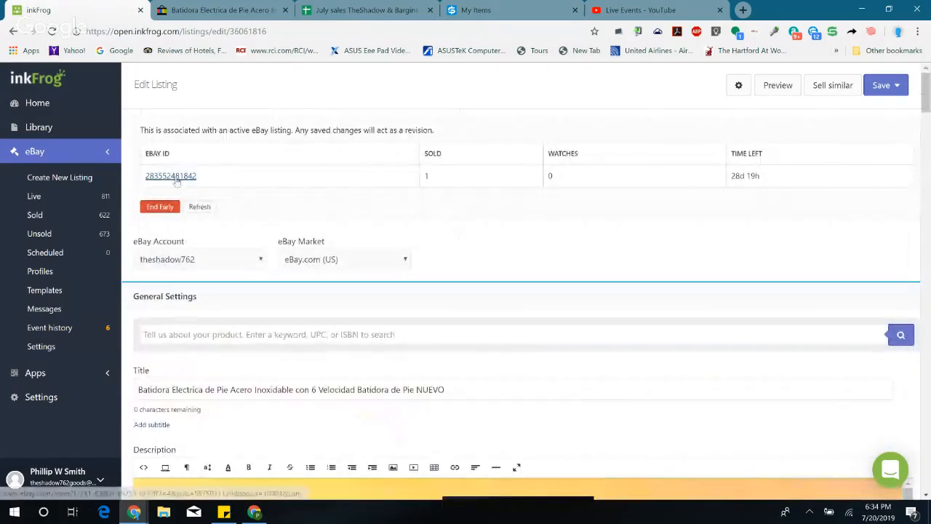
pyautogui.click(175, 177)
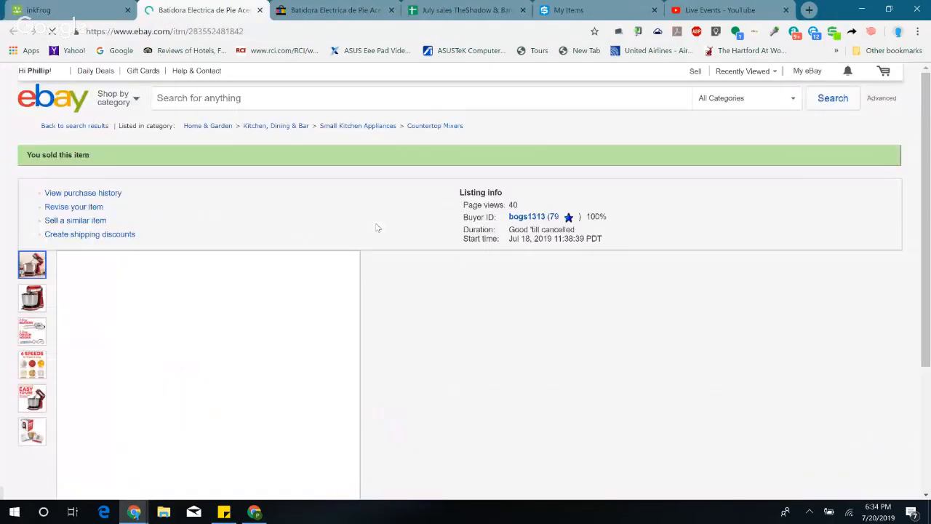
pyautogui.click(260, 11)
pyautogui.click(330, 10)
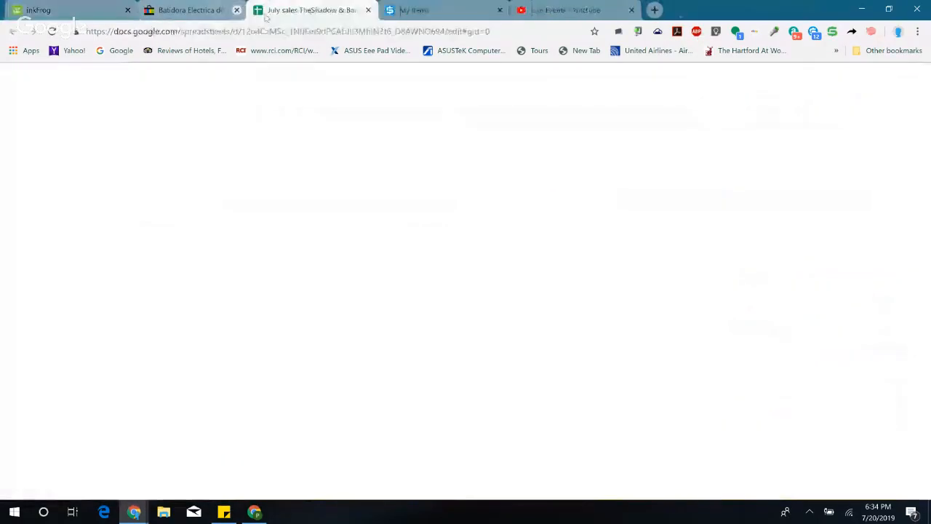
pyautogui.click(260, 10)
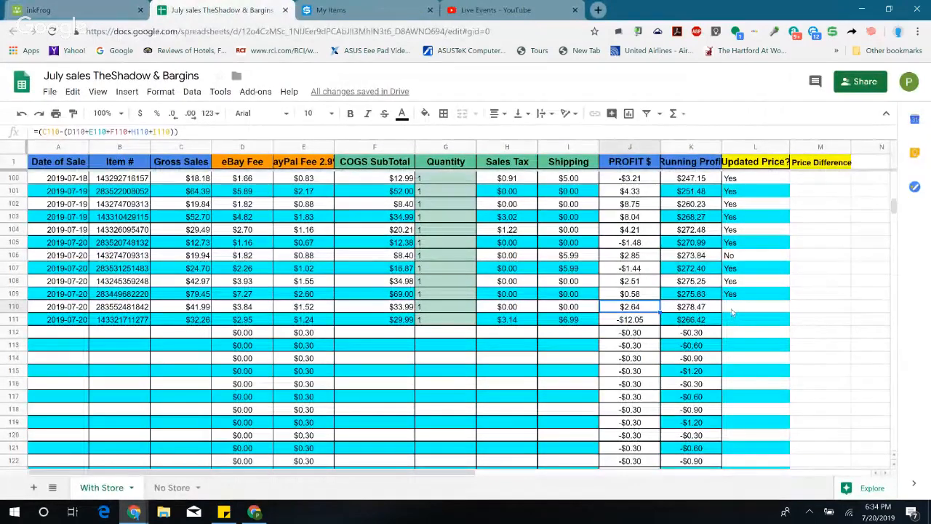
# Step: Enter Yes in the Updated Price? column for the mixer sale in row 110 of the July sales sheet
pyautogui.click(731, 308)
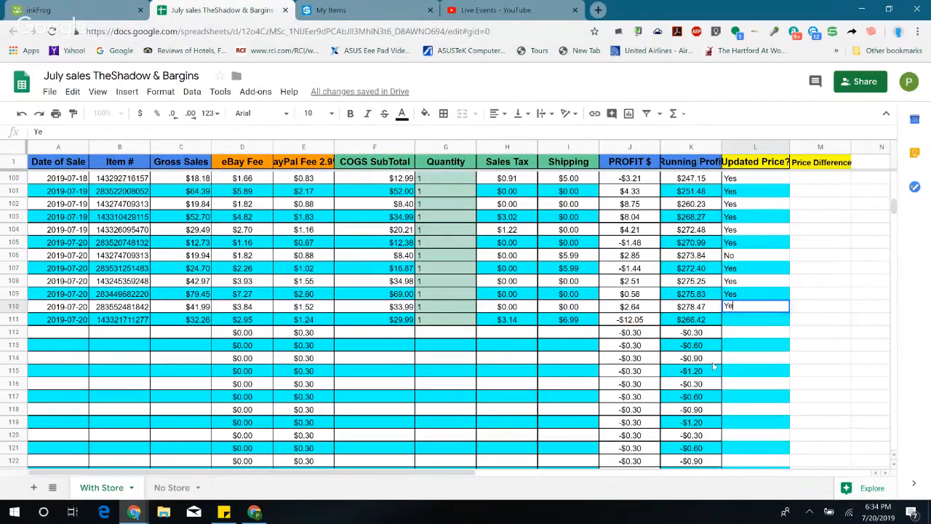
pyautogui.write('Yes')
pyautogui.press('Return')
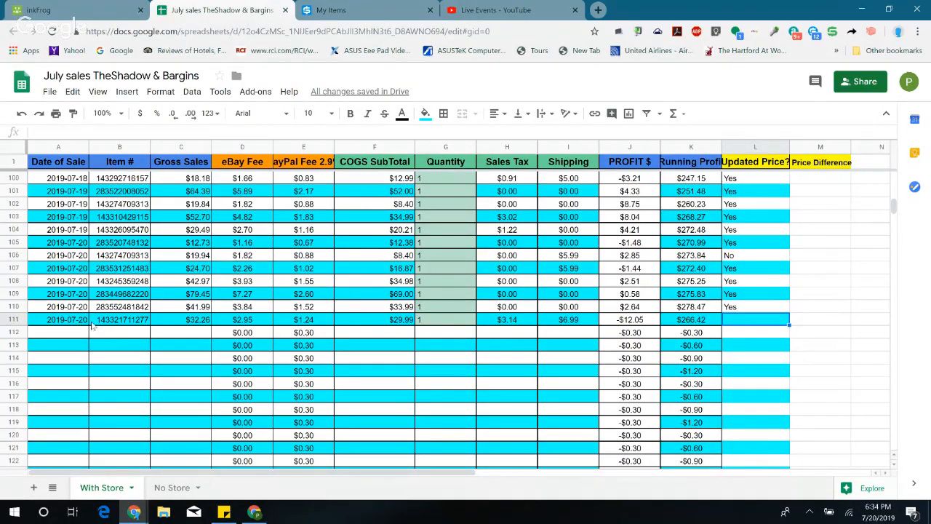
# Step: Match the row 111 sale in the July sales sheet to its $32.26 sold order in inkFrog and view its item on eBay
pyautogui.click(64, 13)
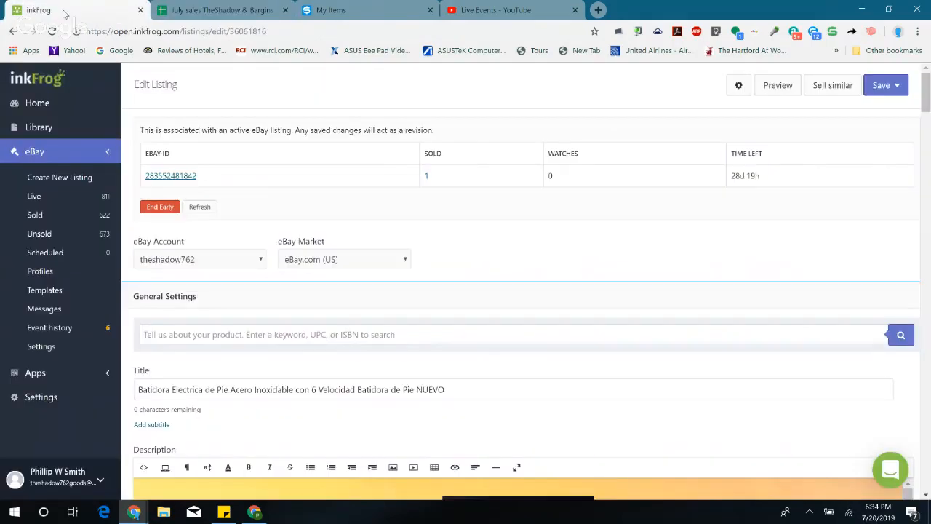
pyautogui.click(35, 214)
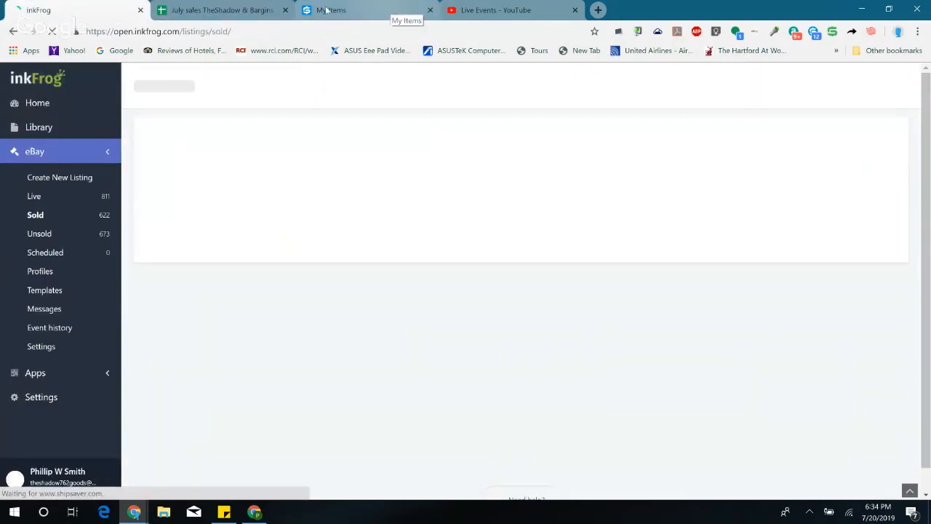
pyautogui.click(218, 10)
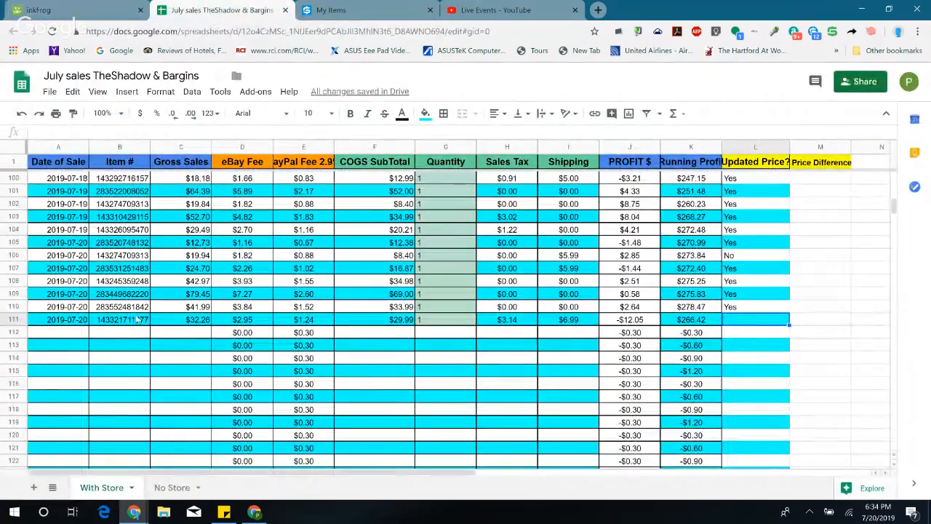
pyautogui.click(142, 323)
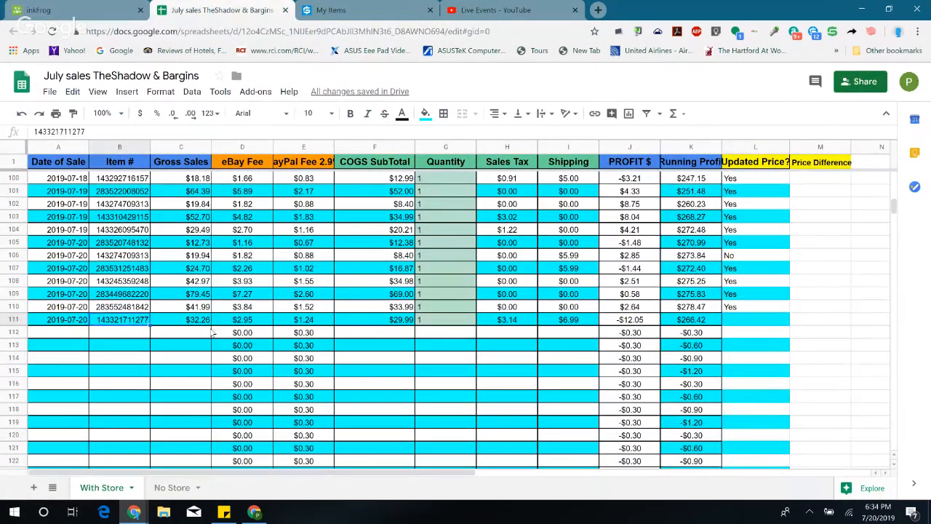
pyautogui.click(205, 324)
pyautogui.click(109, 5)
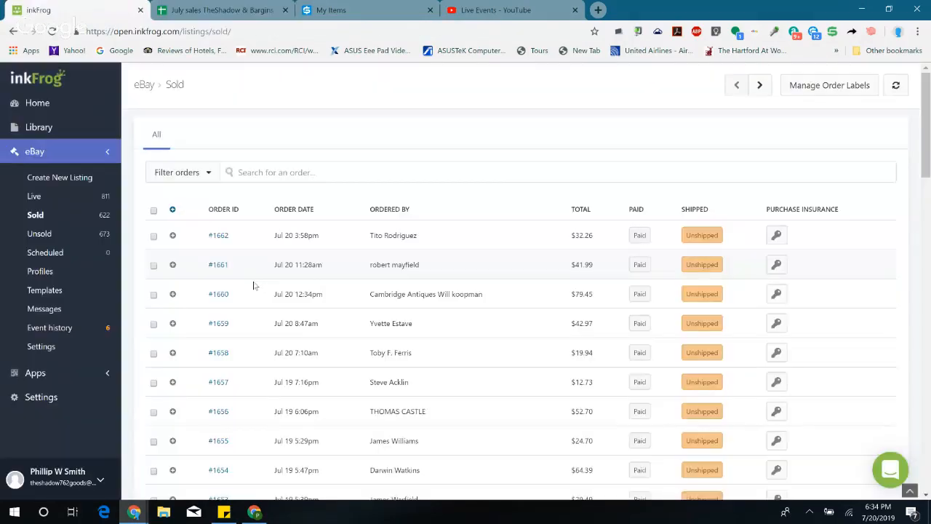
pyautogui.click(218, 236)
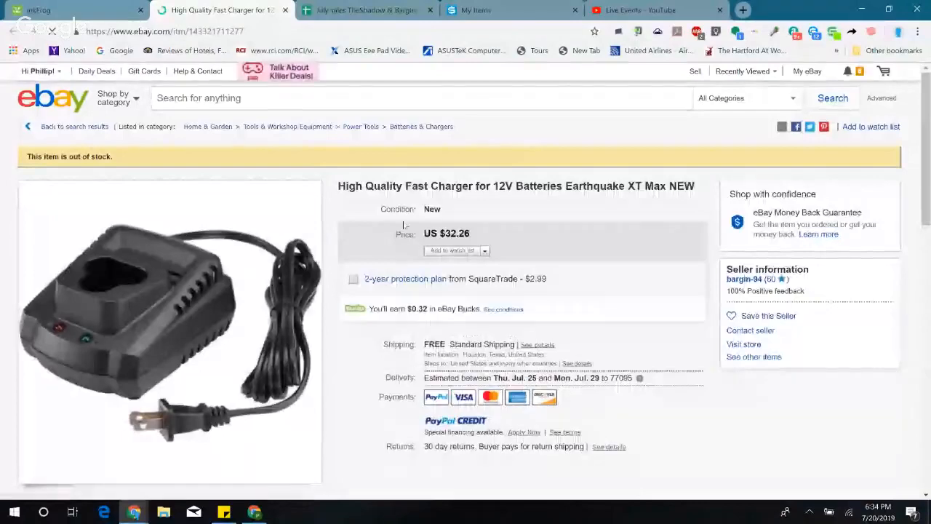
# Step: Return to the July sales sheet, then switch to Calculator and multiply 12.50 by 2
pyautogui.click(89, 15)
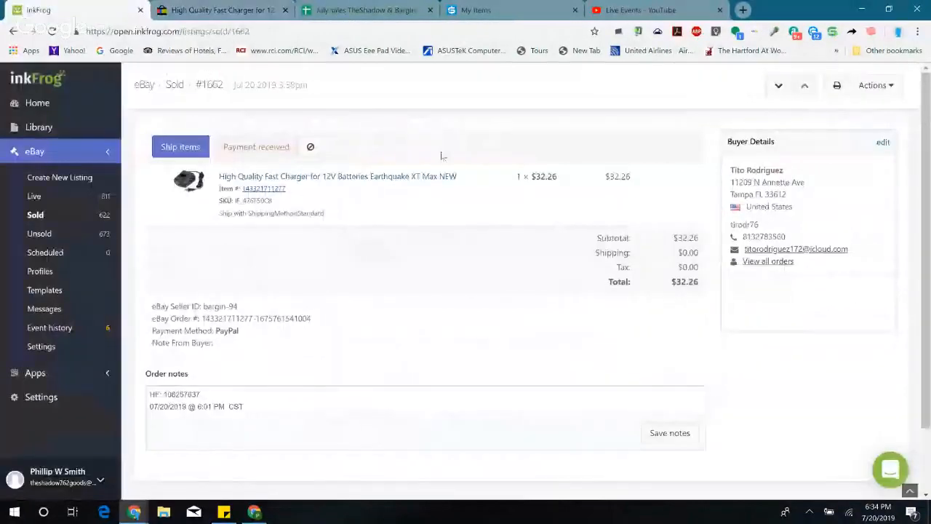
pyautogui.click(334, 10)
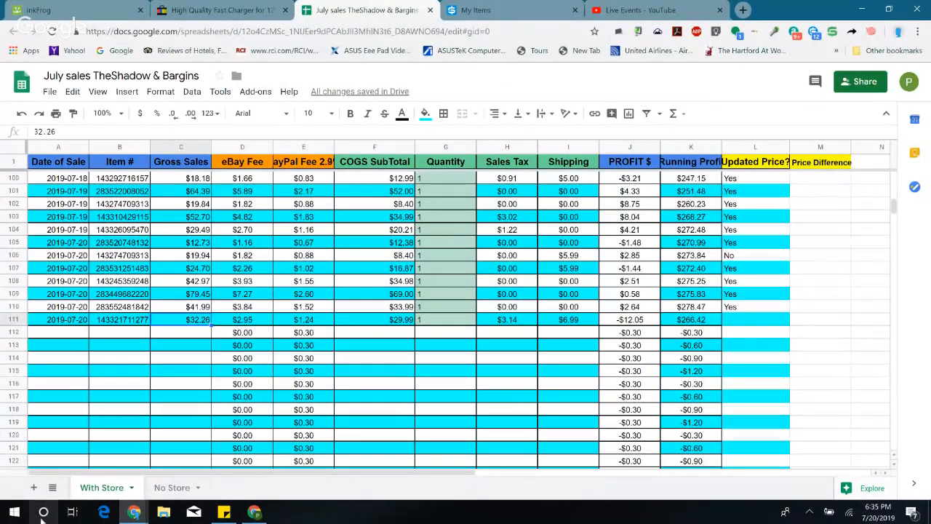
pyautogui.click(11, 513)
pyautogui.write('cal')
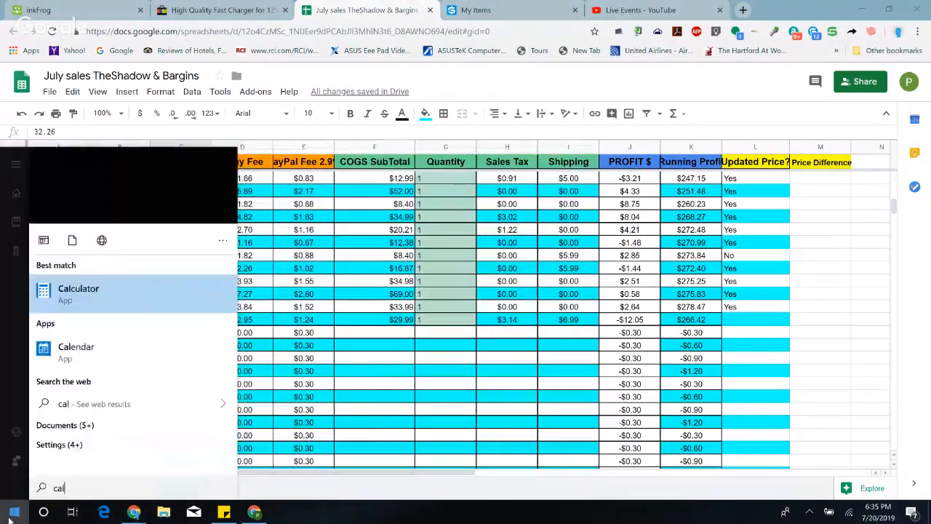
pyautogui.press('Return')
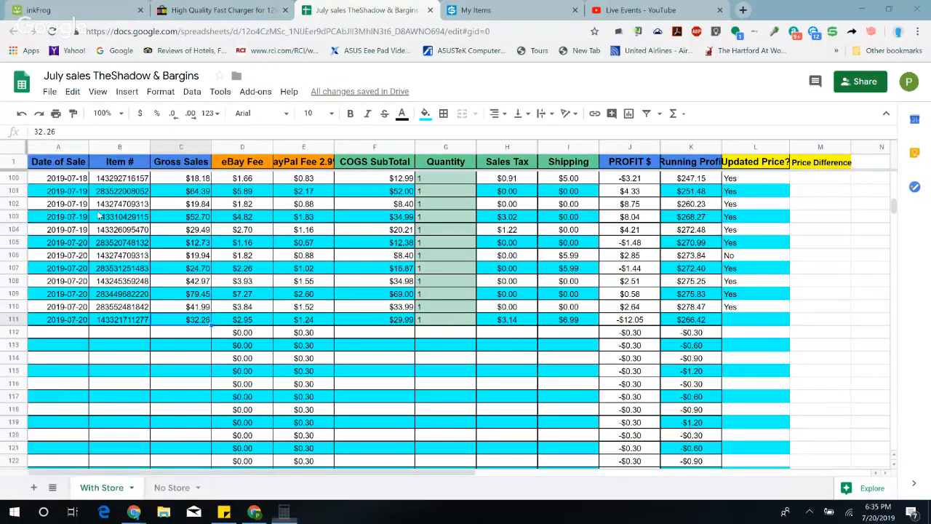
pyautogui.click(403, 359)
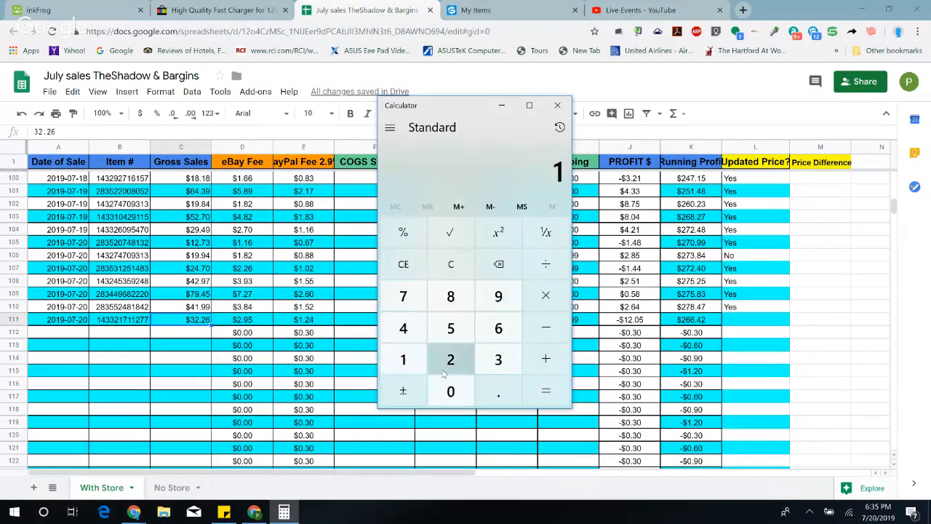
pyautogui.click(450, 364)
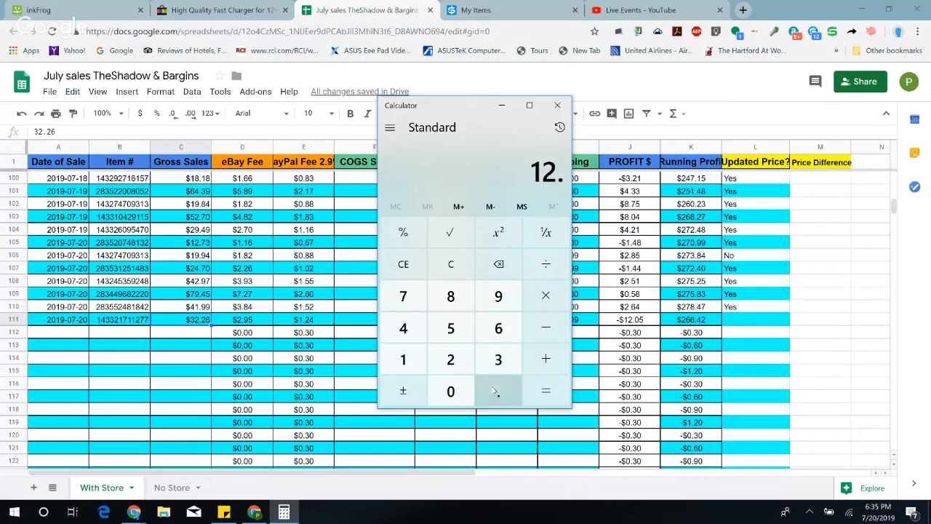
pyautogui.click(451, 328)
pyautogui.click(450, 392)
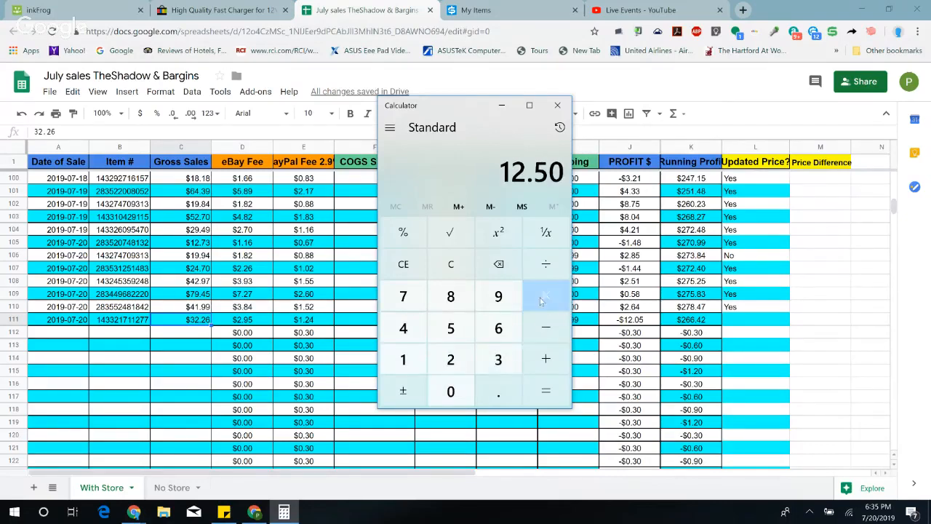
pyautogui.click(540, 300)
pyautogui.click(450, 359)
pyautogui.click(545, 390)
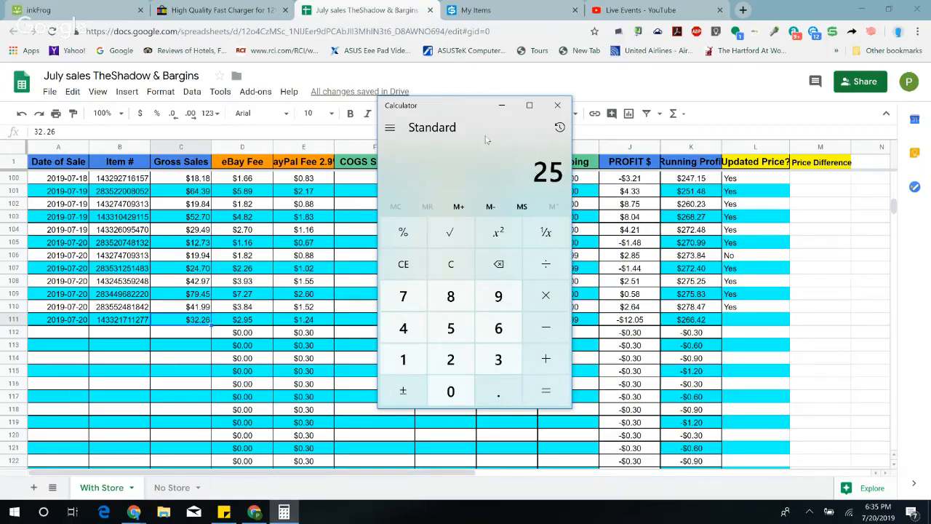
# Step: Open the 12V battery fast charger's listing for editing from its sold order in inkFrog and find its pricing settings
pyautogui.click(43, 10)
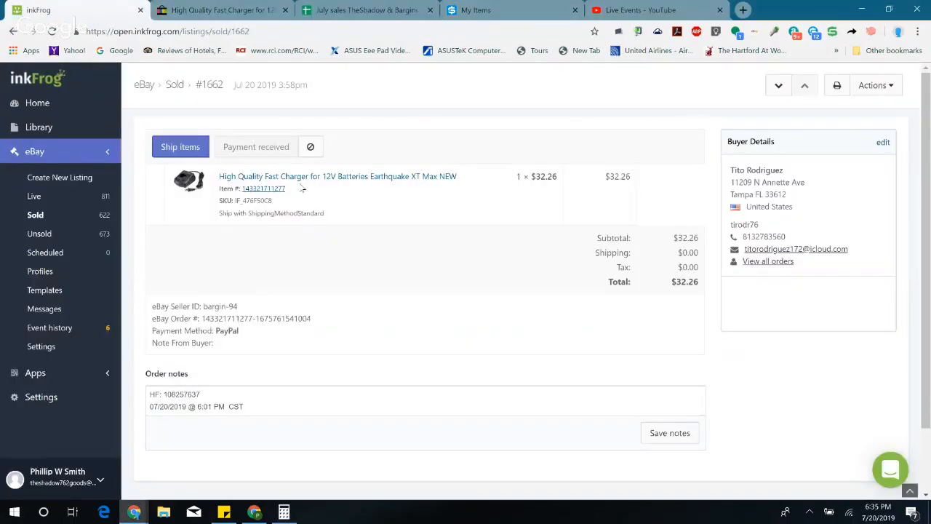
pyautogui.click(301, 178)
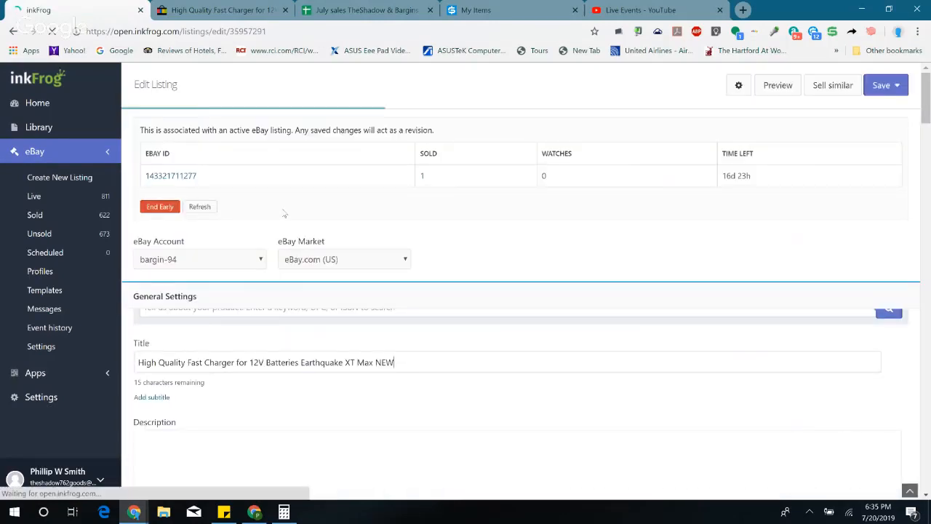
pyautogui.scroll(-5, 323, 220)
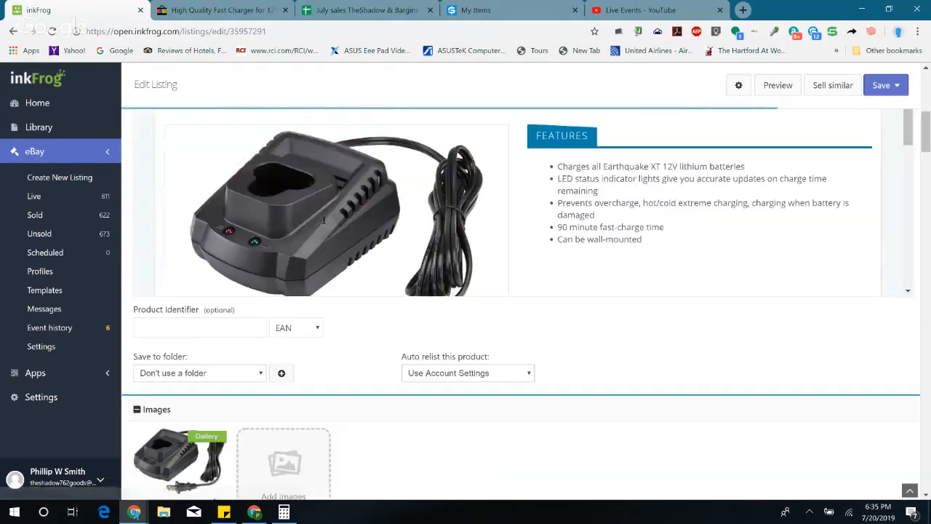
pyautogui.scroll(-15, 446, 363)
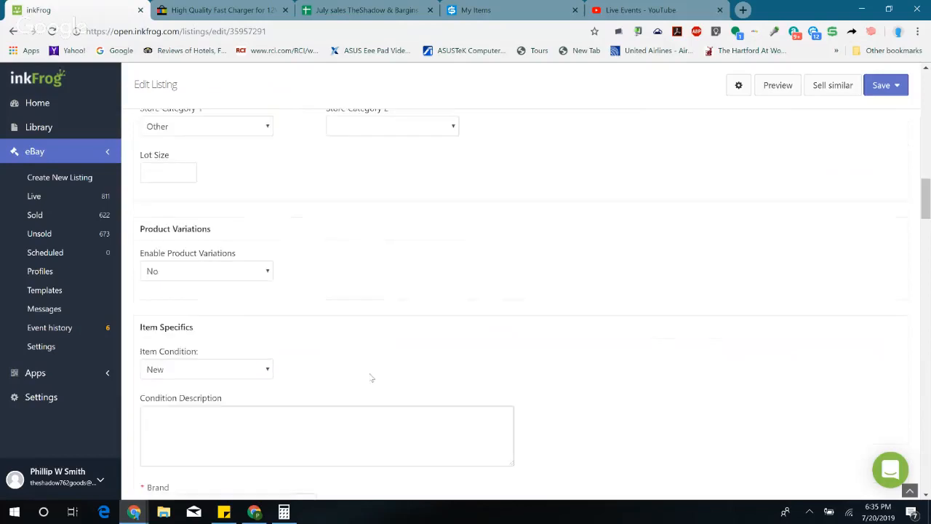
pyautogui.scroll(-15, 369, 371)
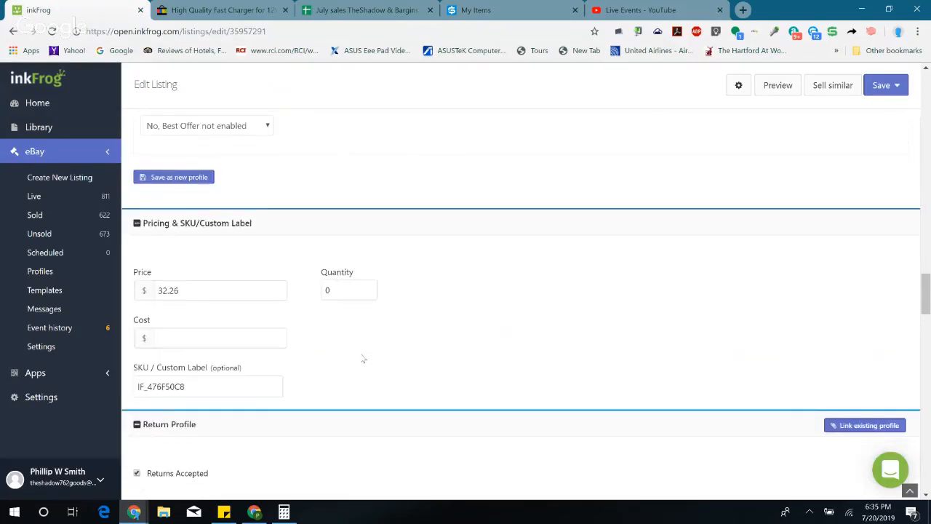
pyautogui.scroll(-2, 364, 358)
pyautogui.scroll(2, 362, 358)
# Step: Add the charger's listed price of 32.26 to the 25 in Calculator
pyautogui.click(284, 511)
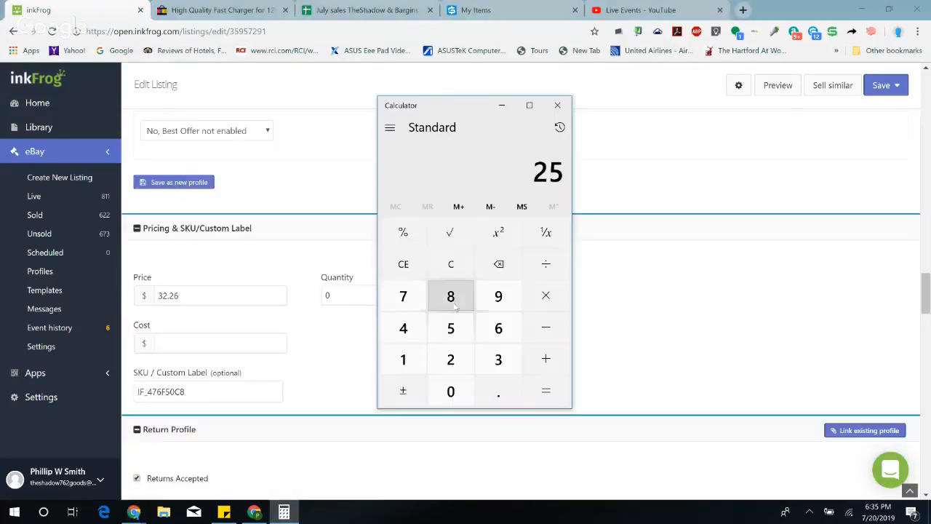
pyautogui.click(546, 357)
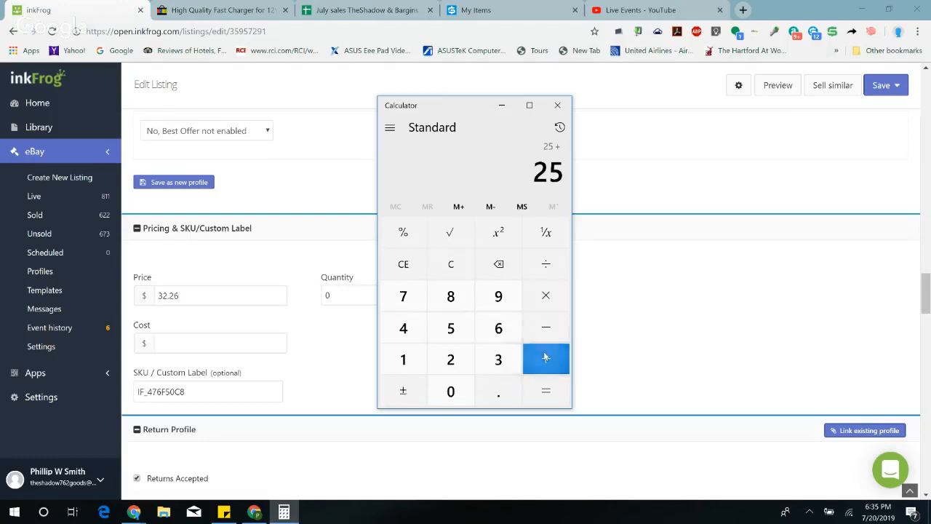
pyautogui.click(498, 358)
pyautogui.click(450, 359)
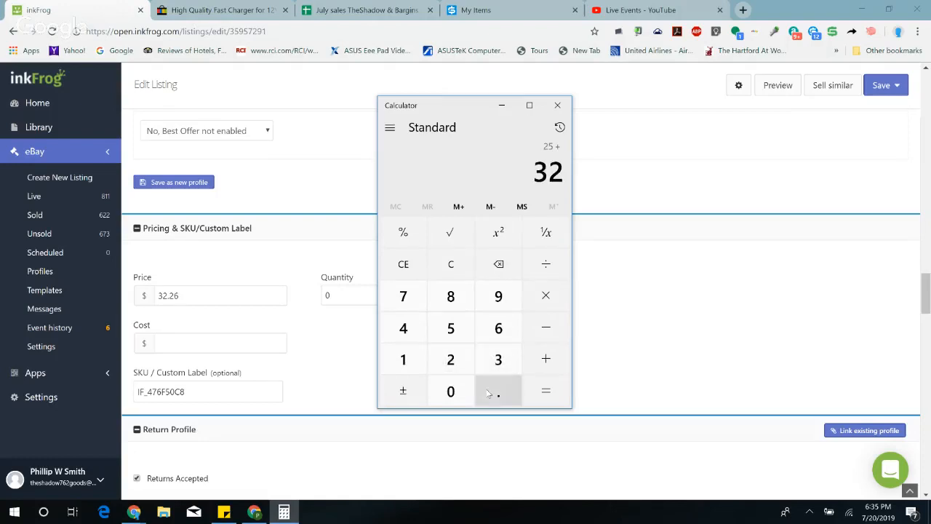
pyautogui.click(450, 359)
pyautogui.click(499, 327)
pyautogui.click(545, 390)
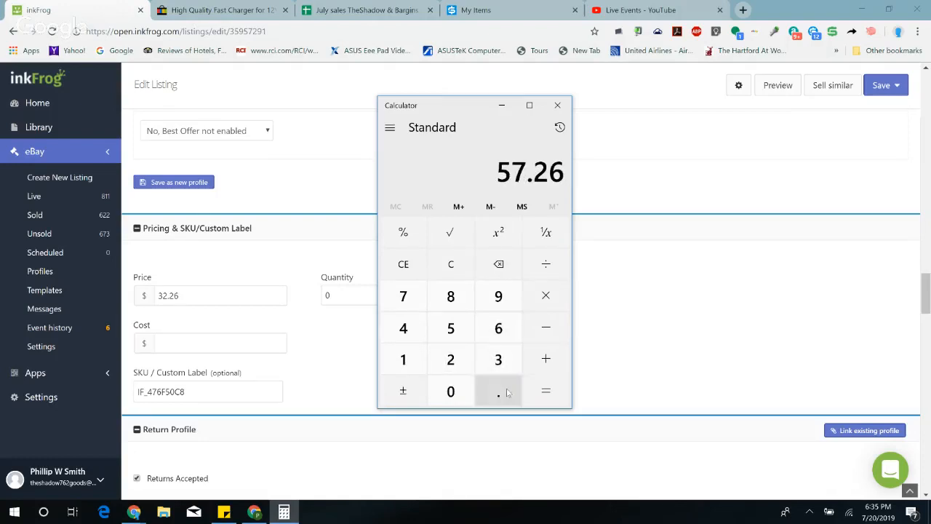
# Step: Set the charger listing's price to $57.26 and its quantity to 2
pyautogui.doubleClick(191, 294)
pyautogui.write('57.')
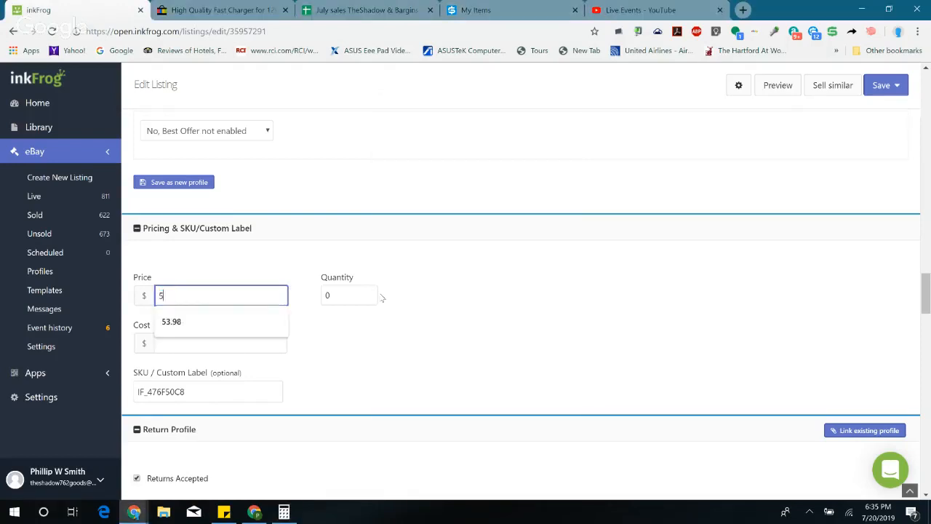
pyautogui.press('Tab')
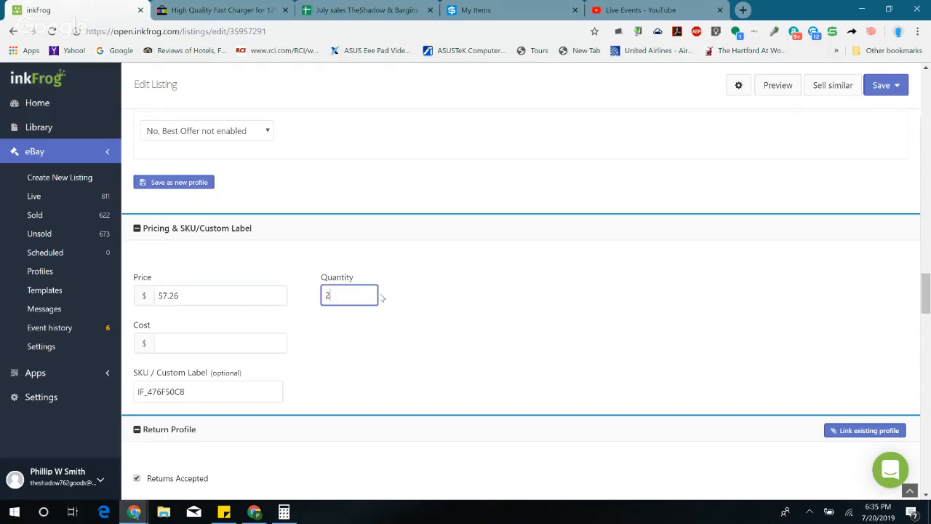
# Step: Set the charger listing's tax to Texas at 8.25%, then save the listing and submit it as a revision to eBay
pyautogui.scroll(-15, 759, 214)
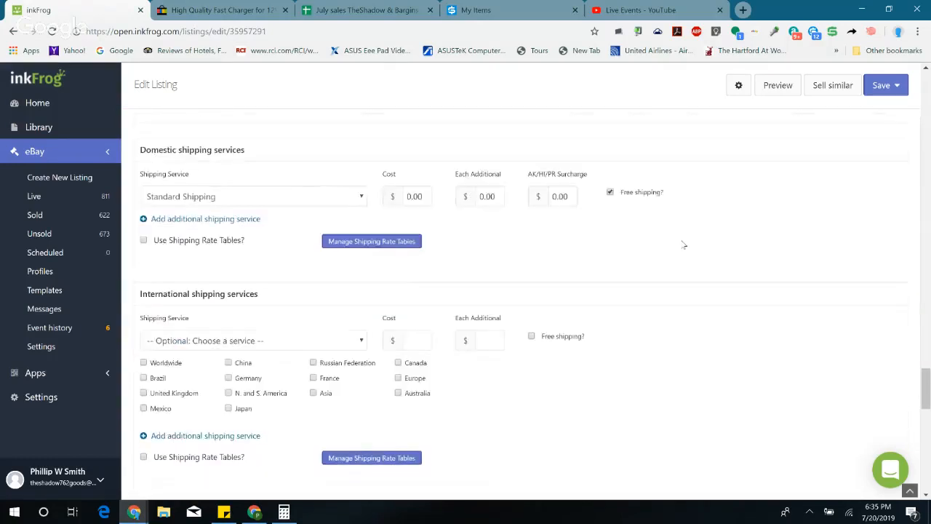
pyautogui.scroll(-4, 683, 245)
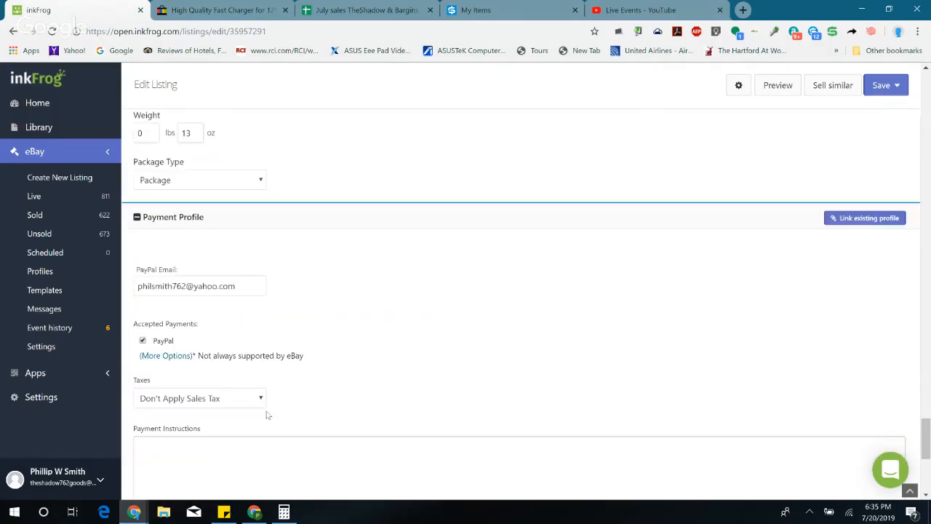
pyautogui.click(229, 398)
pyautogui.scroll(-5, 187, 306)
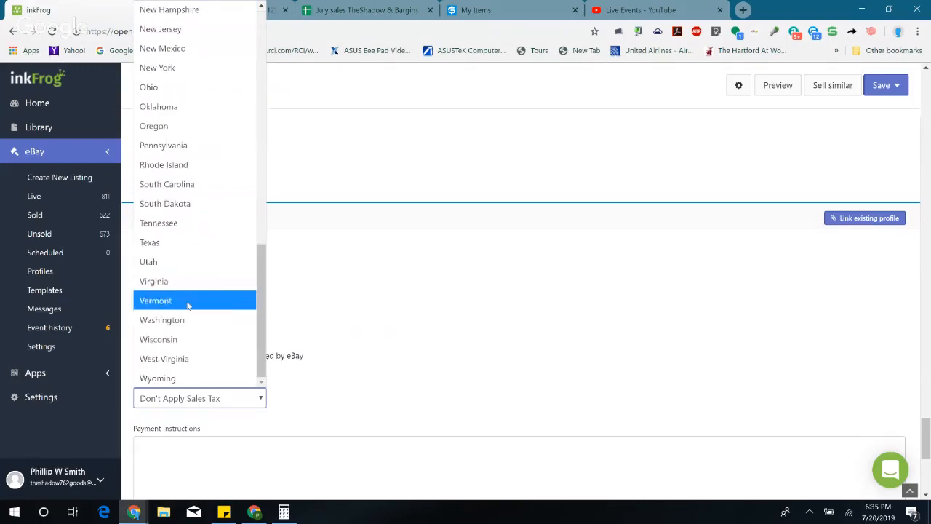
pyautogui.click(177, 247)
pyautogui.moveTo(280, 396); pyautogui.dragTo(237, 404)
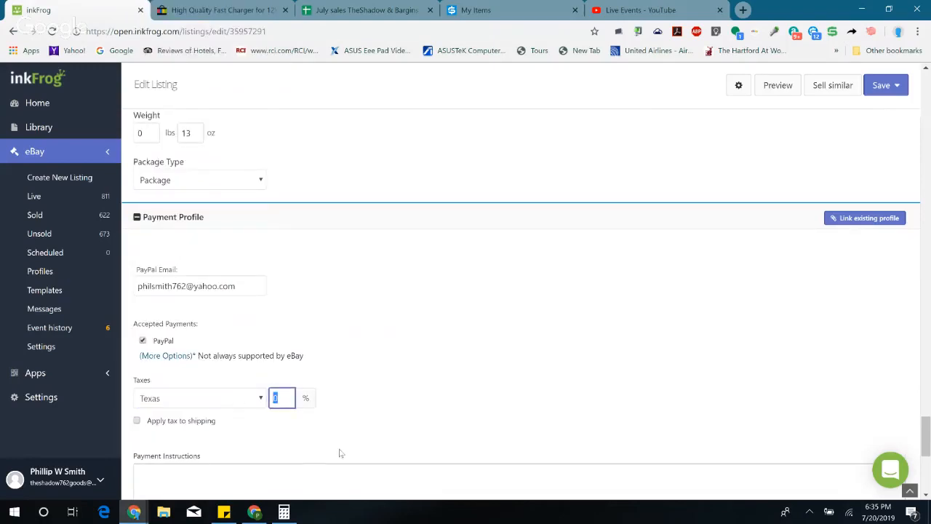
pyautogui.click(882, 86)
pyautogui.click(856, 115)
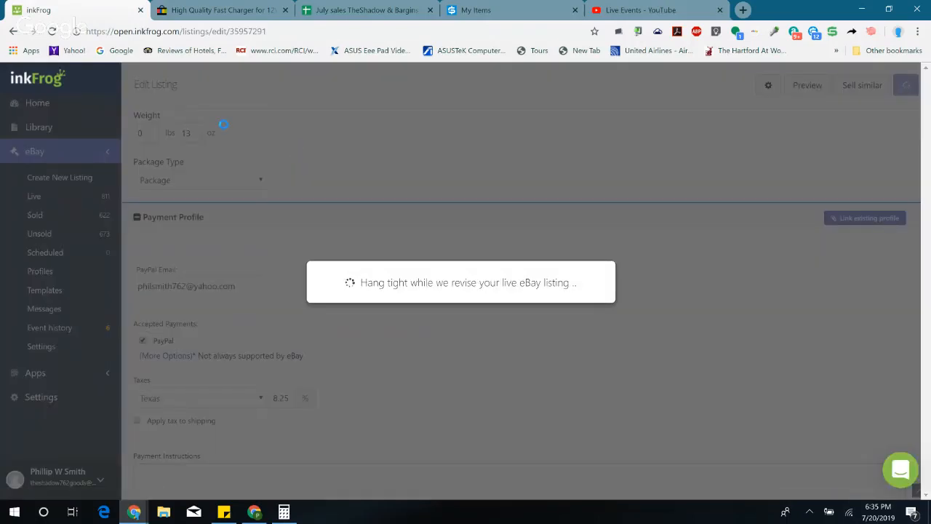
# Step: View the revised charger listing live on eBay, then close that page
pyautogui.scroll(5, 284, 223)
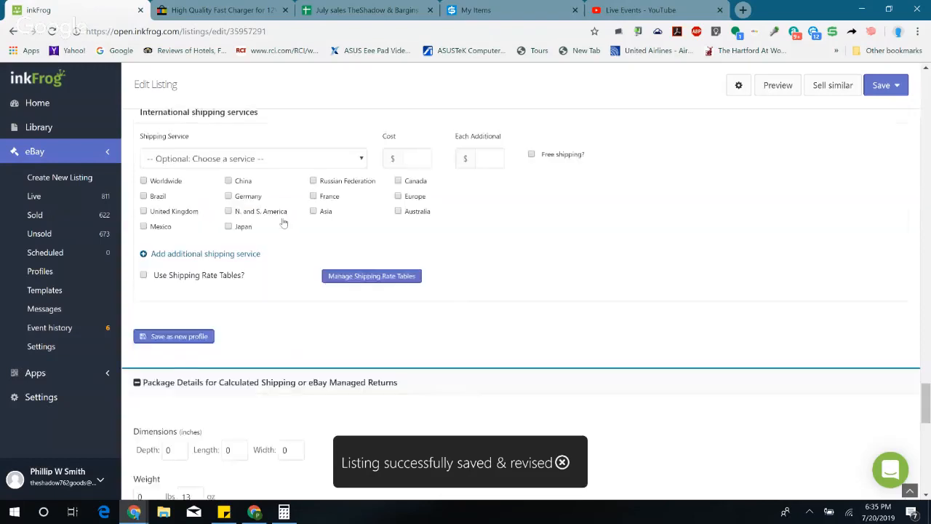
pyautogui.scroll(20, 283, 223)
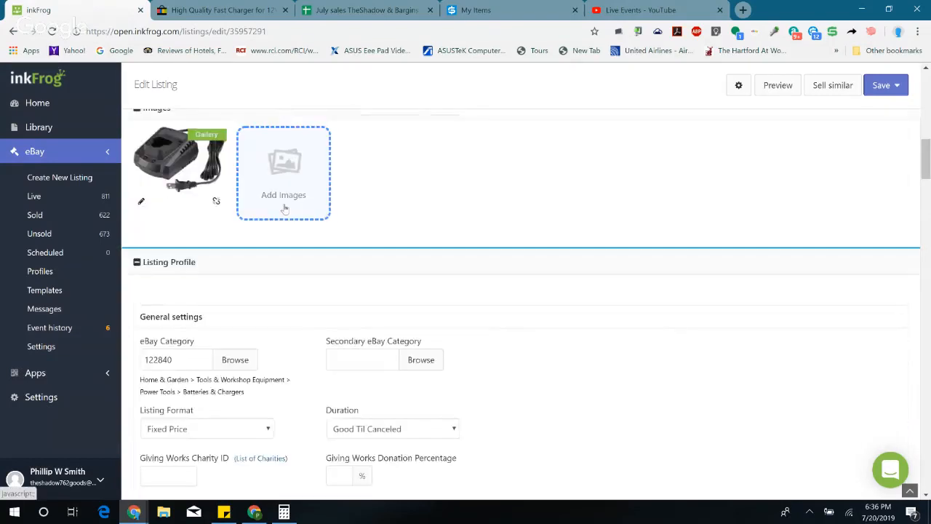
pyautogui.scroll(12, 284, 208)
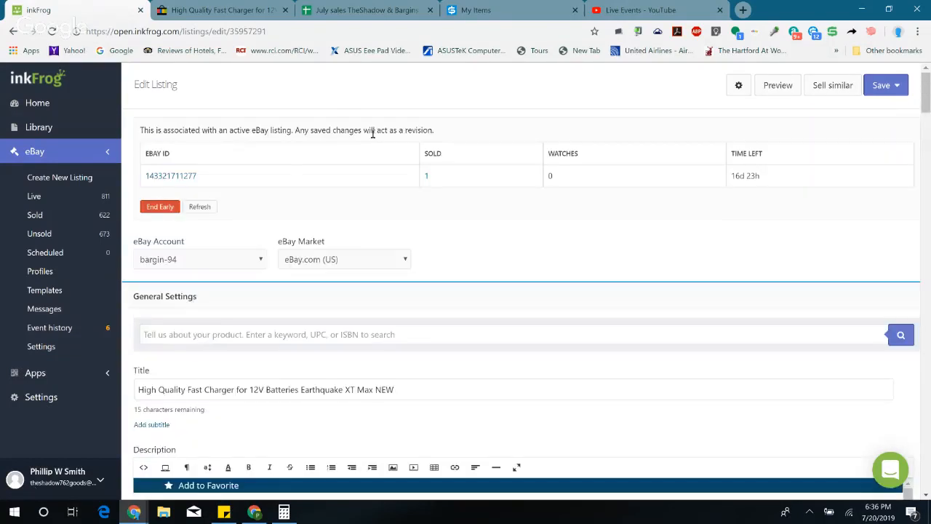
pyautogui.click(172, 176)
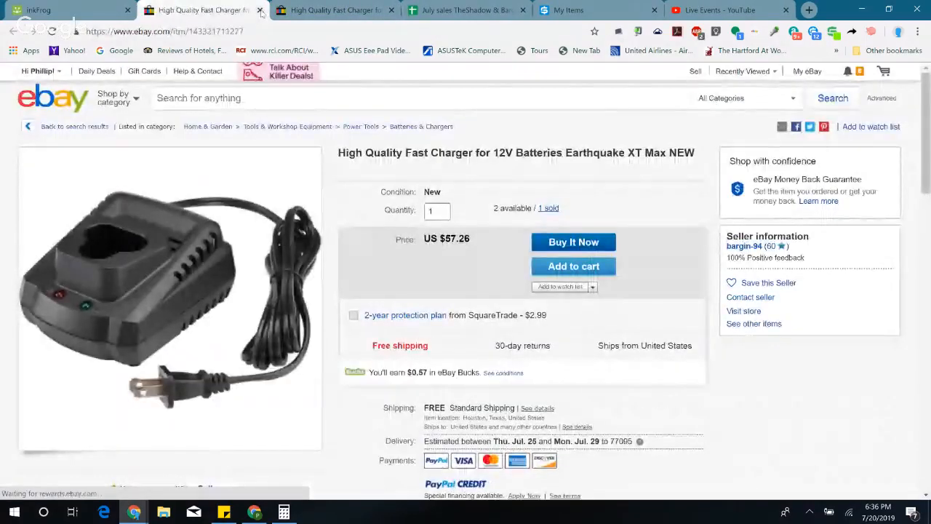
pyautogui.click(261, 11)
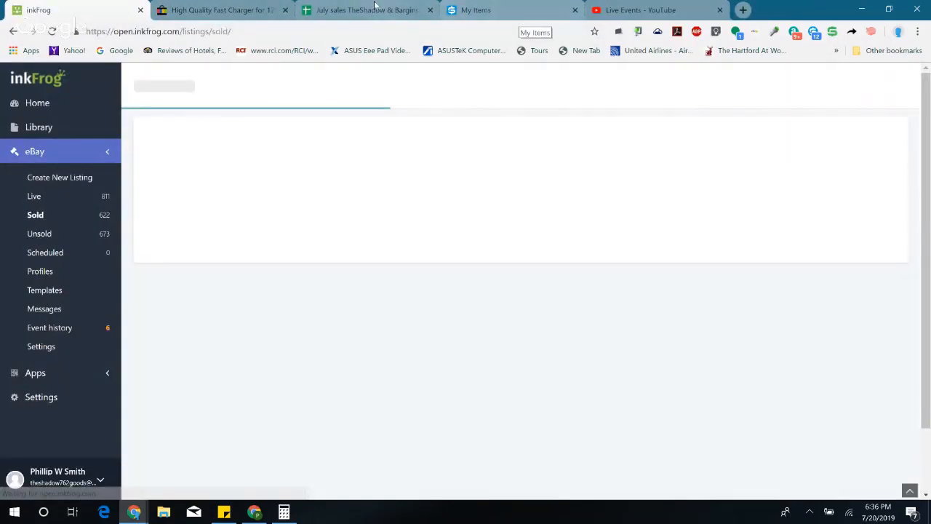
# Step: Enter Yes in the Updated Price? column for the charger sale in row 111 of the July sales sheet
pyautogui.click(375, 10)
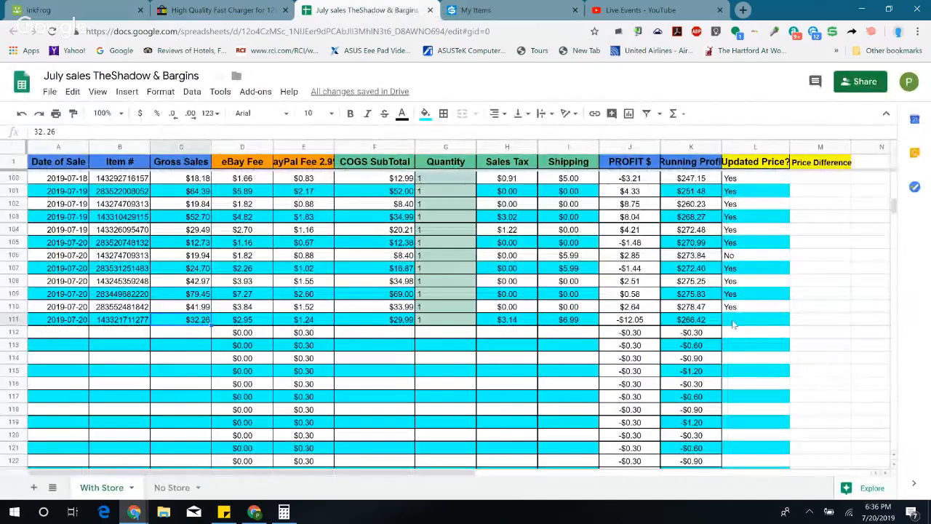
pyautogui.click(733, 324)
pyautogui.write('Yes')
pyautogui.press('Return')
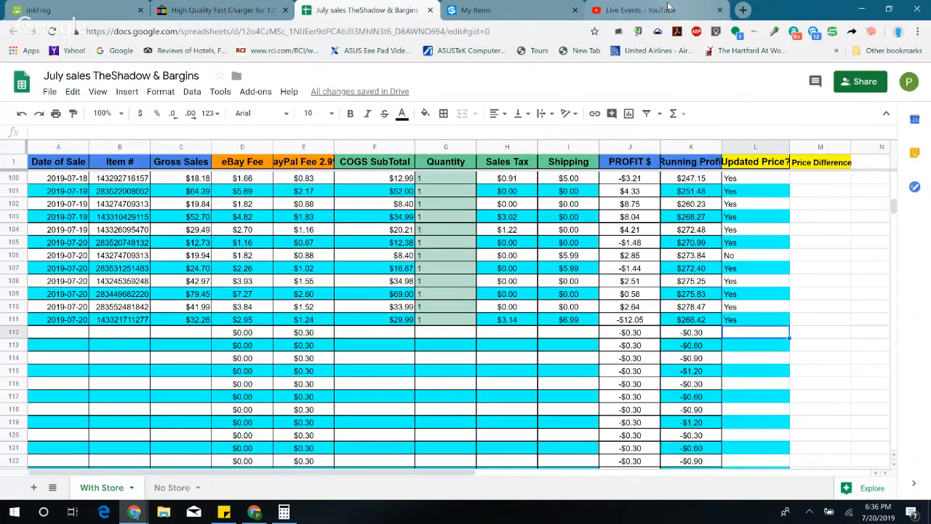
# Step: Check the YouTube live events page and the eBay Seller Hub window, then switch to the Google Hangouts broadcast window
pyautogui.click(640, 9)
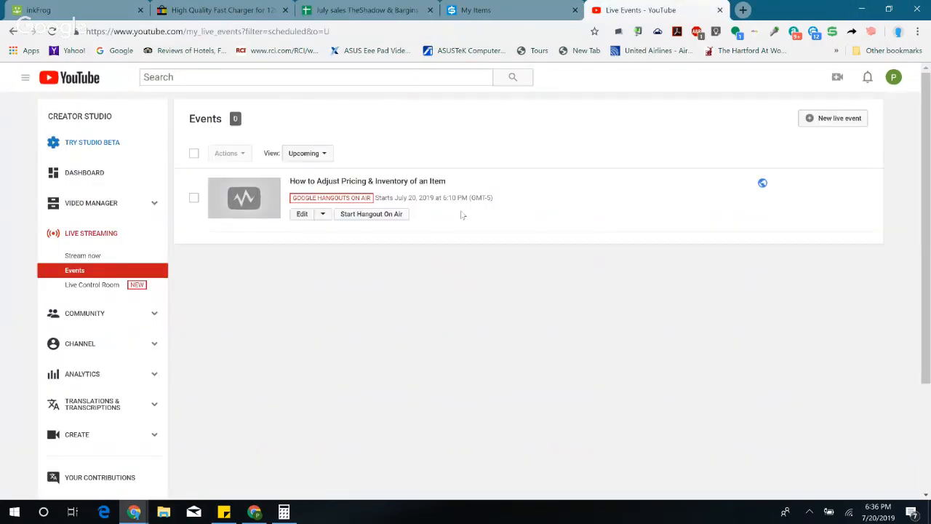
pyautogui.click(254, 512)
pyautogui.moveTo(134, 512)
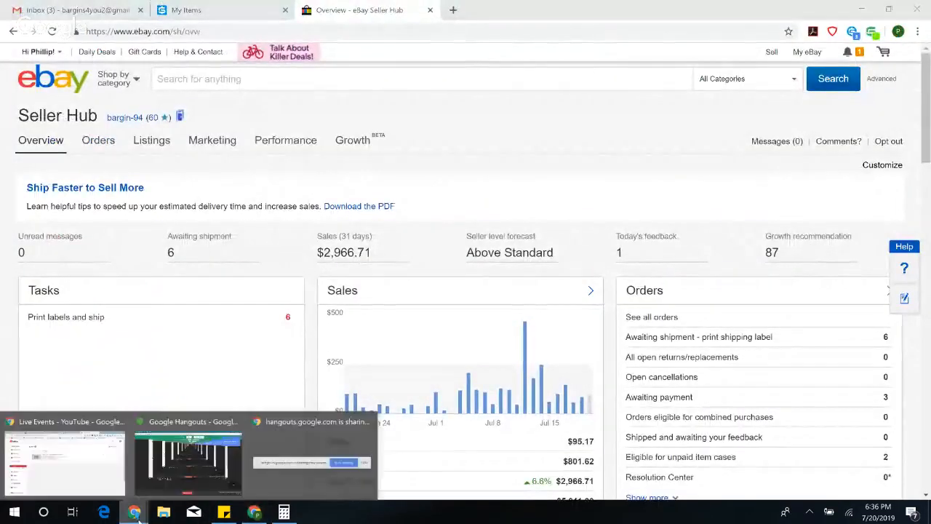
pyautogui.click(184, 478)
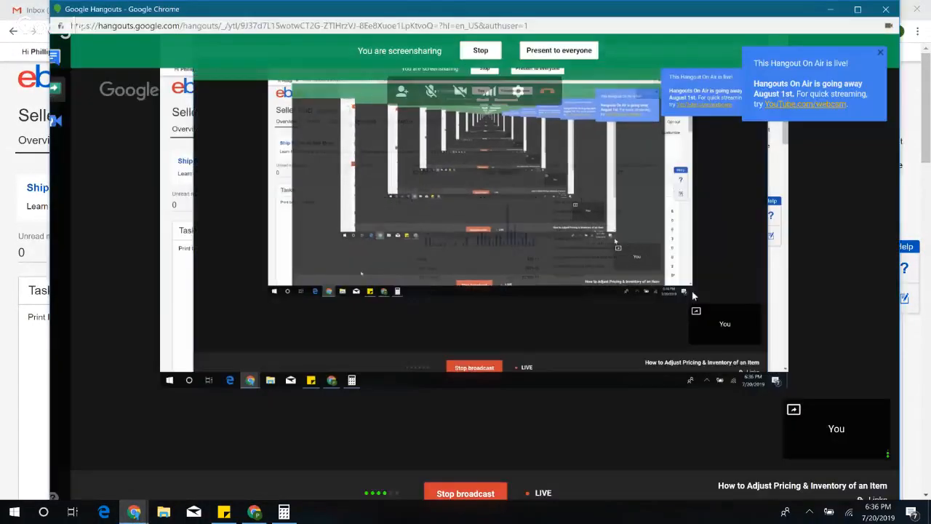